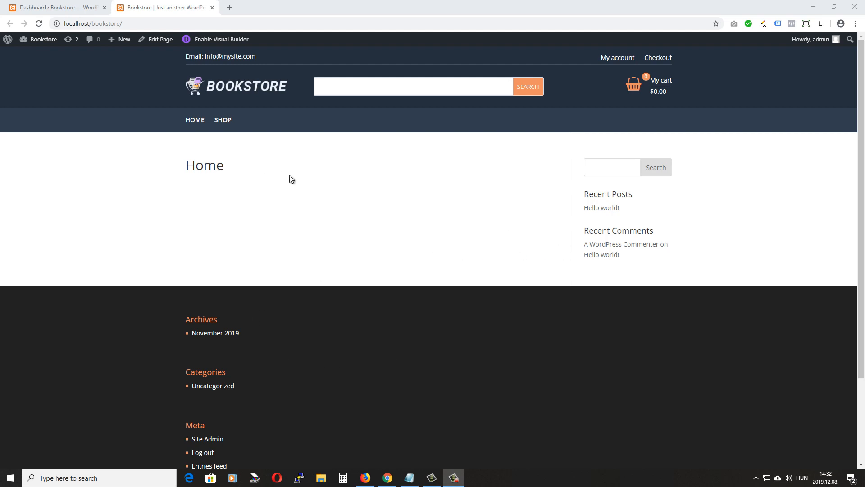
Open Divi Theme Builder from the WordPress admin and choose Add Global Footer on the Default Website Template
click(53, 8)
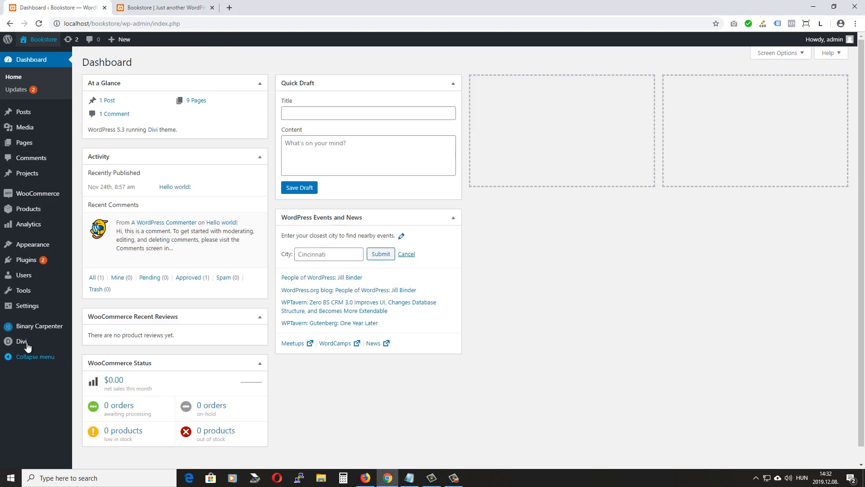
mouse_move(27, 346)
click(100, 356)
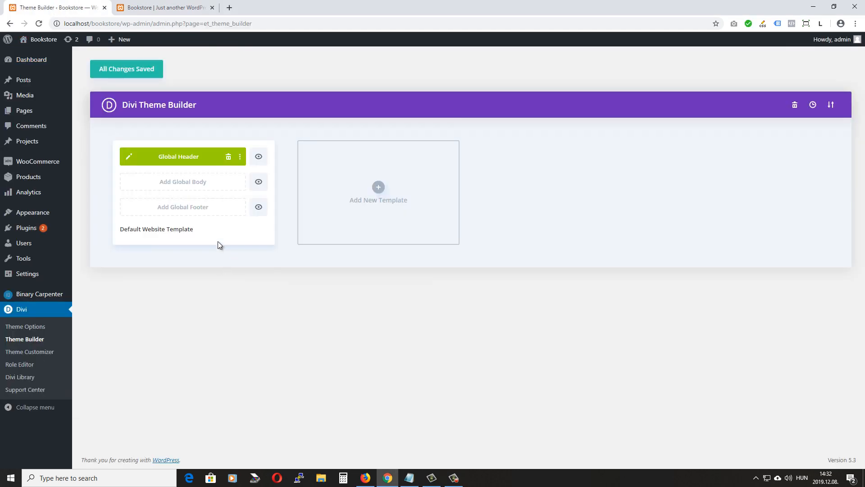
click(155, 206)
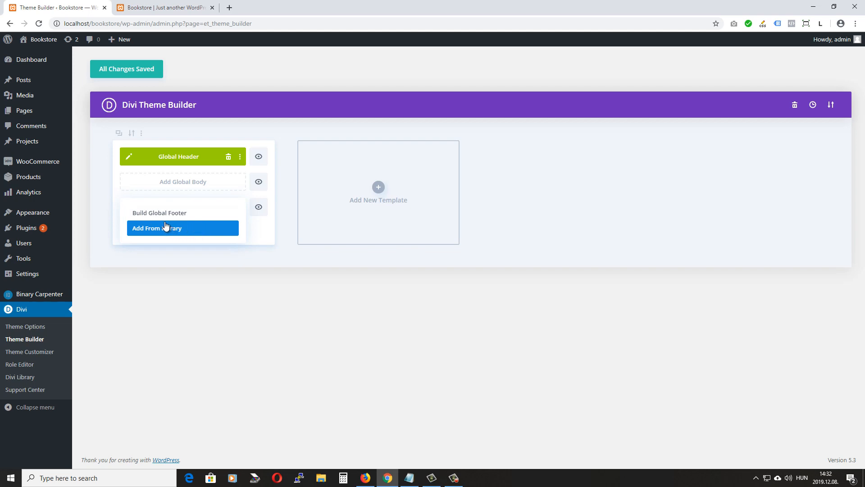
Build the global footer from scratch with a single empty four-column row
click(182, 219)
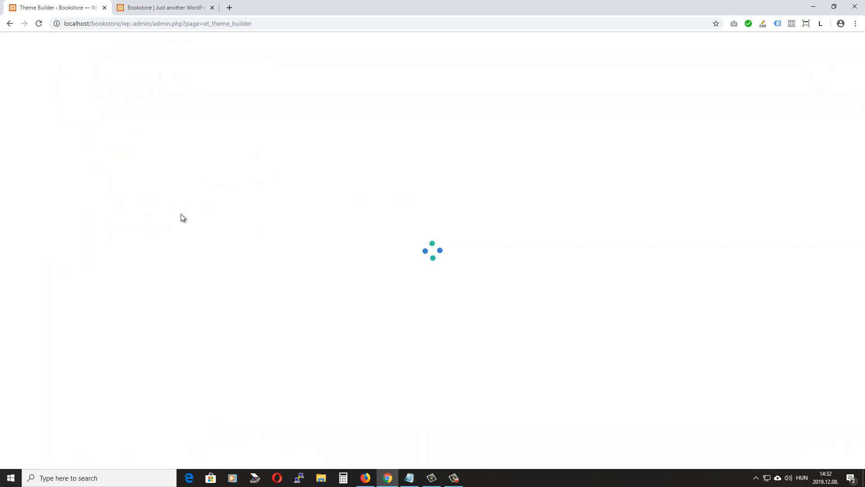
click(276, 376)
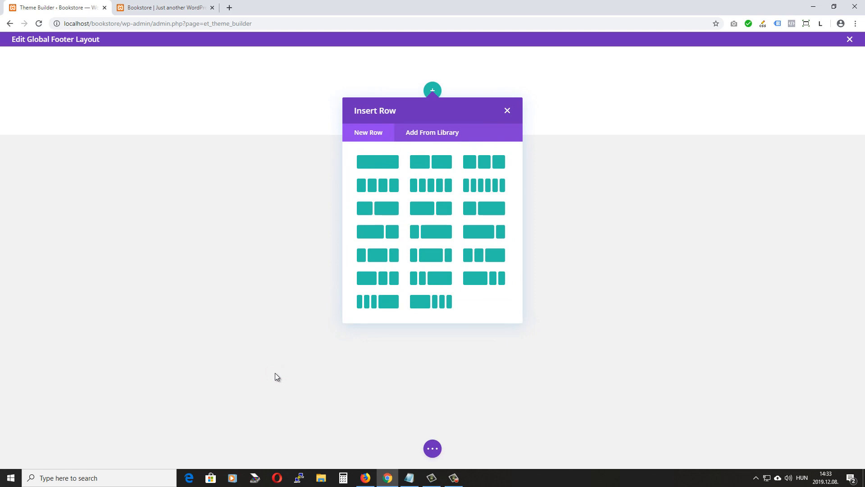
click(377, 185)
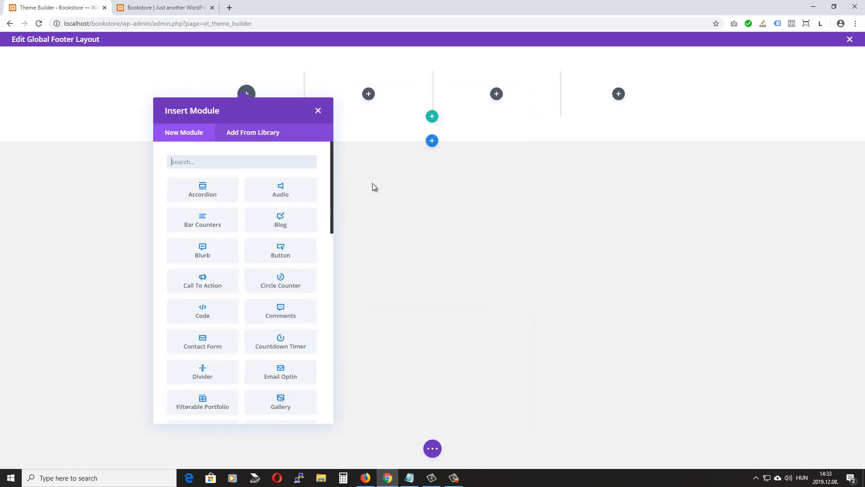
click(318, 111)
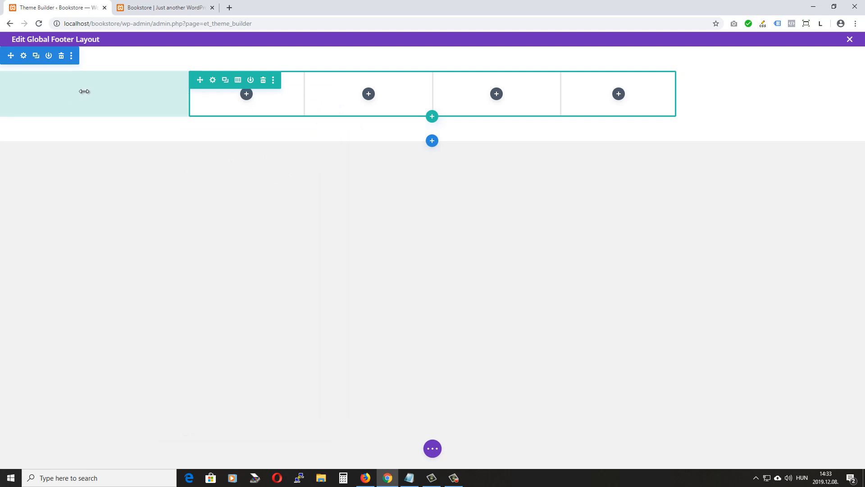
Give the footer section a #303d4e background colour
click(23, 55)
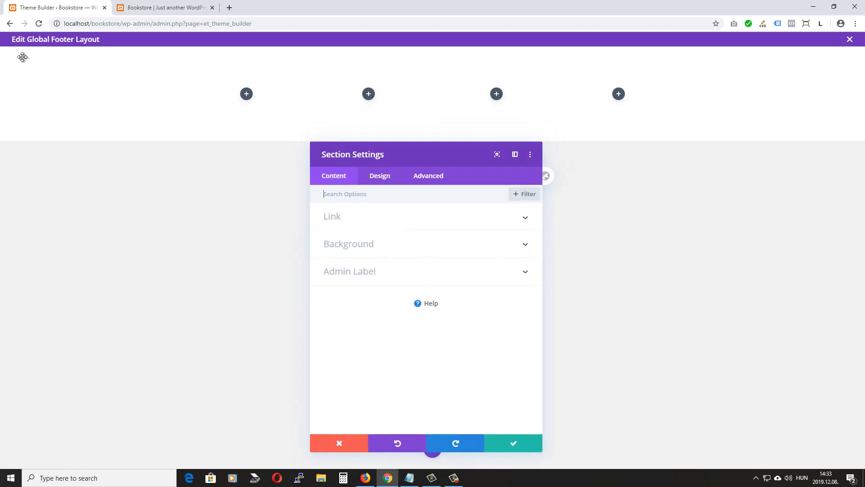
drag(435, 154, 678, 87)
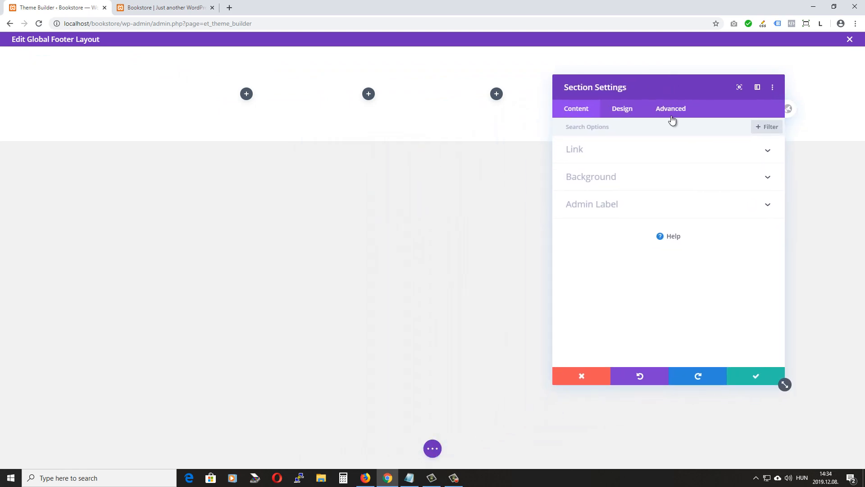
click(629, 176)
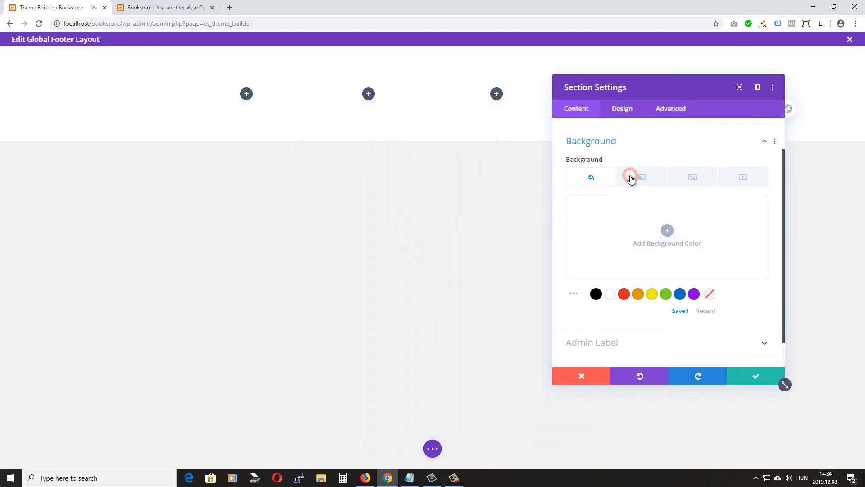
click(667, 230)
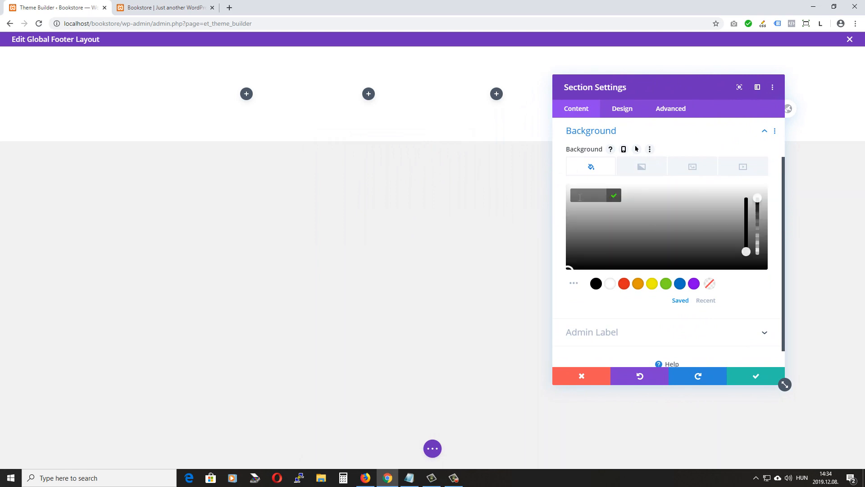
click(579, 197)
text(303)
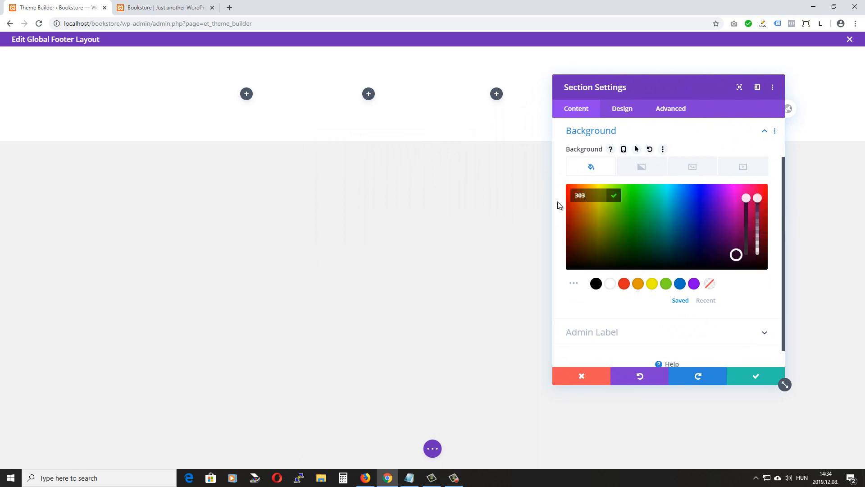
text(d4e)
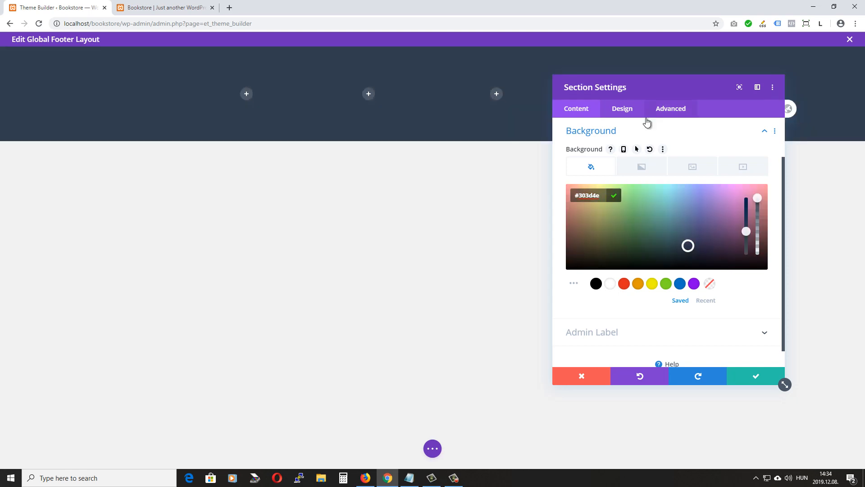
Set the section's linked top and bottom padding to 0px and save the settings
click(622, 112)
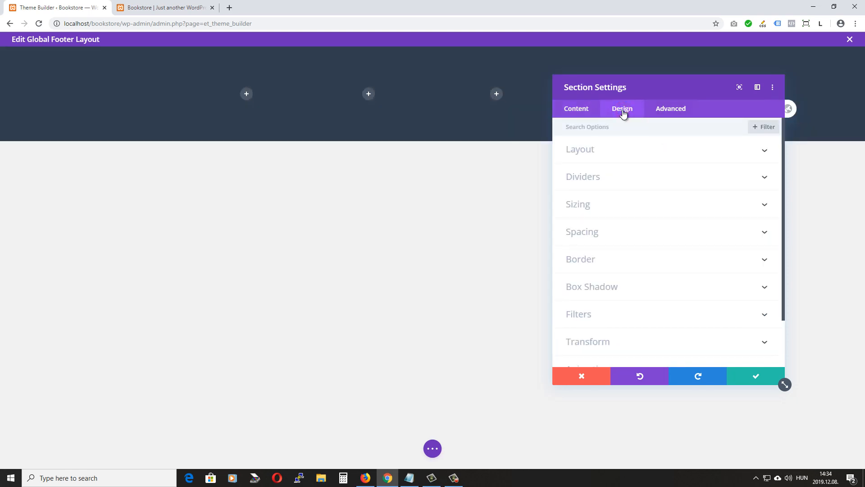
click(638, 231)
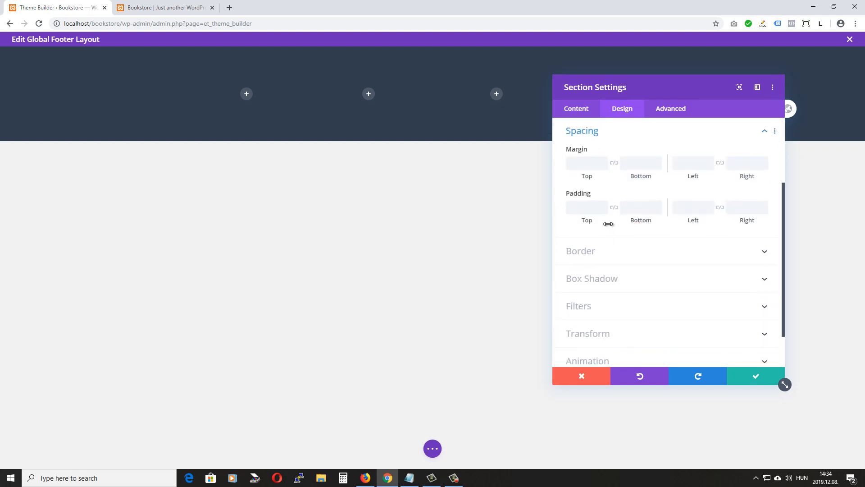
click(614, 208)
click(579, 207)
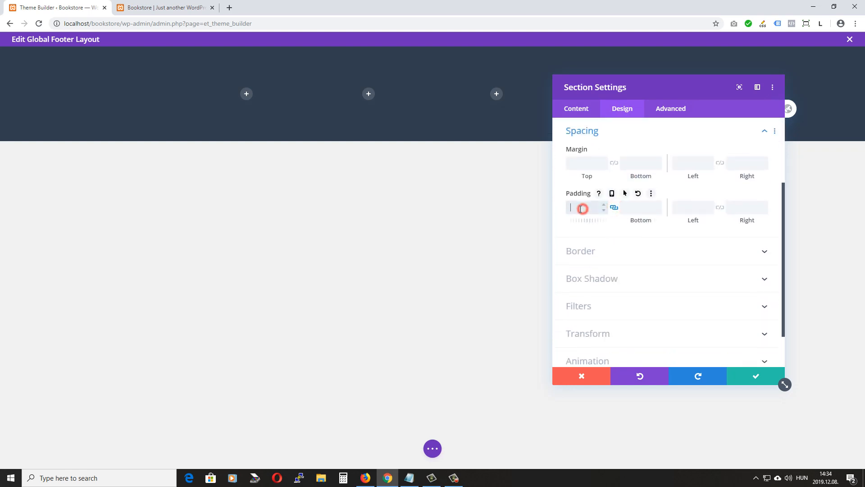
text(0)
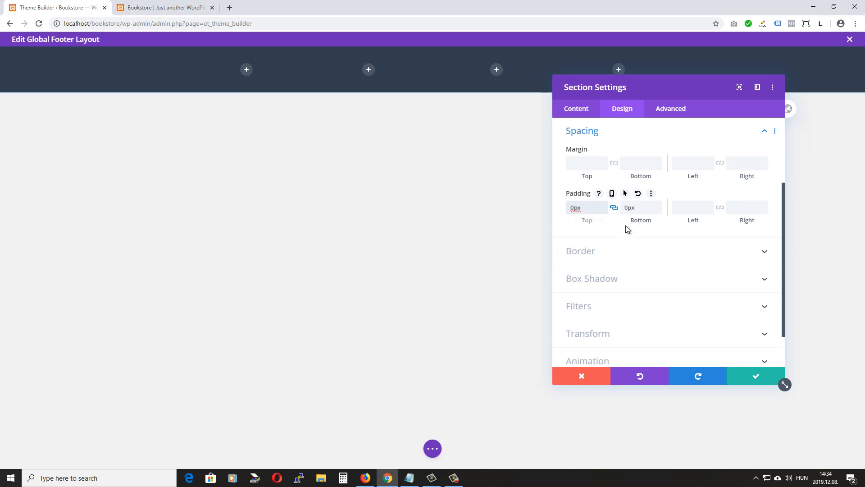
click(757, 375)
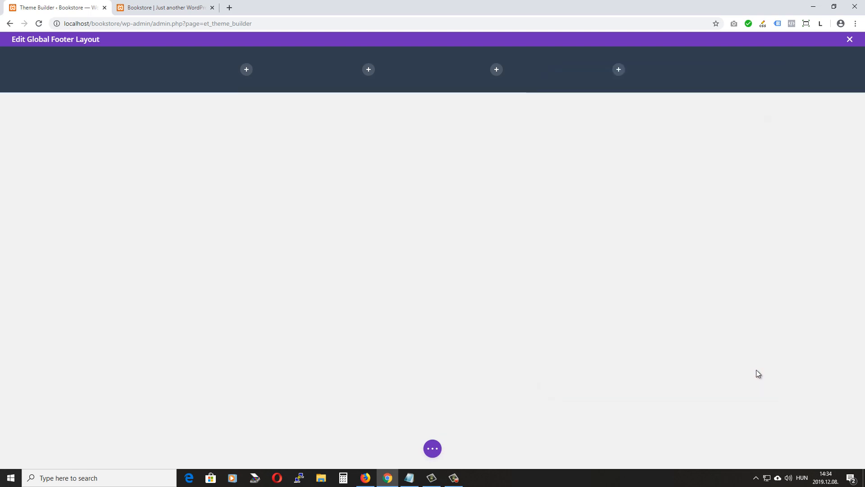
Save the footer layout and reload the home page to check the navy footer band
click(433, 448)
click(840, 450)
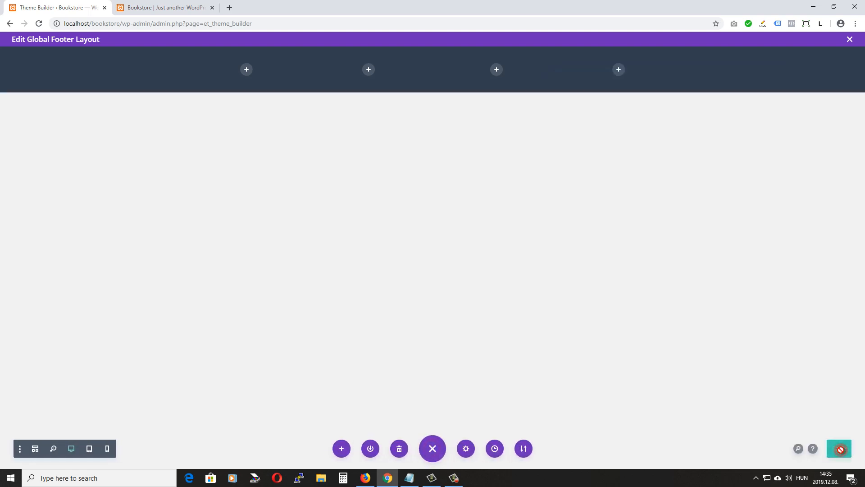
click(171, 9)
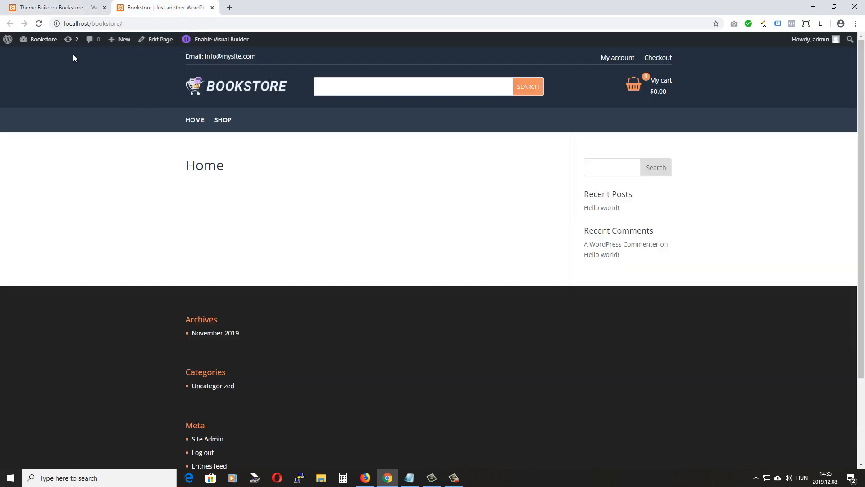
click(38, 24)
Save the Theme Builder changes, recheck the home page, and reopen the Global Footer layout
click(58, 8)
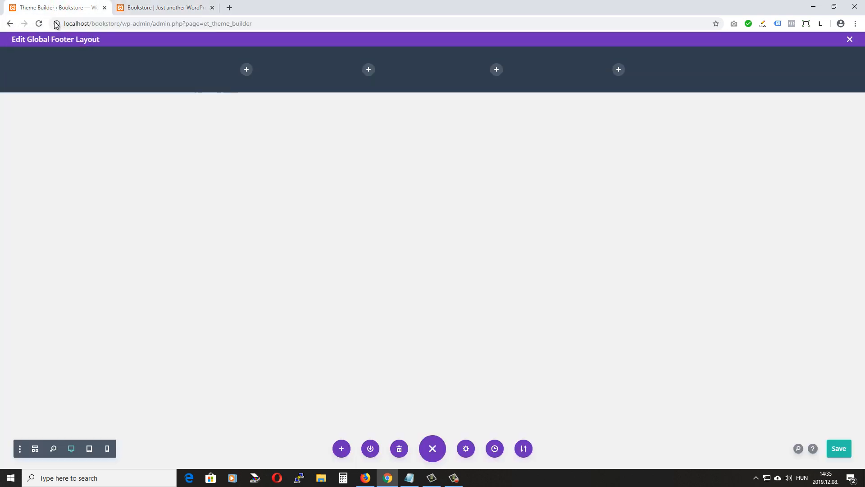
click(850, 39)
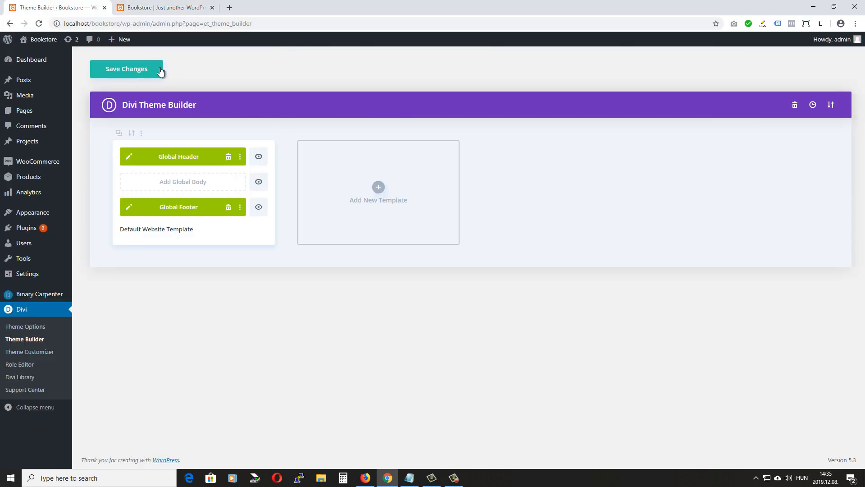
click(127, 70)
click(174, 7)
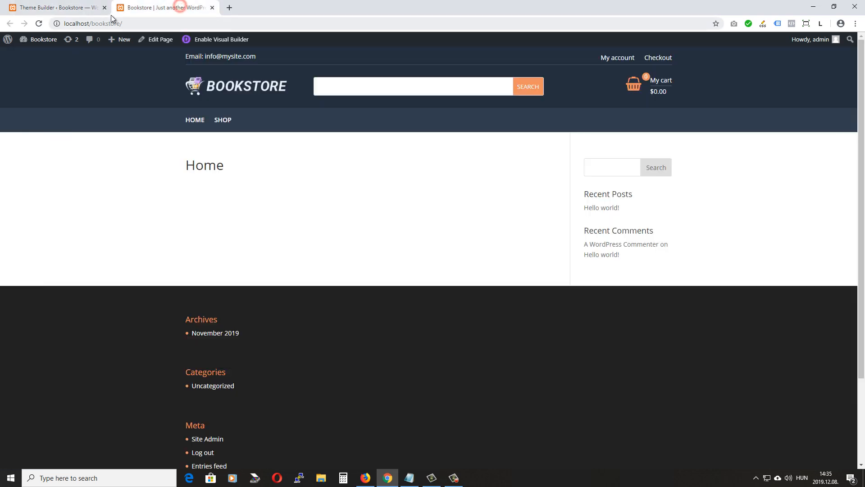
click(40, 24)
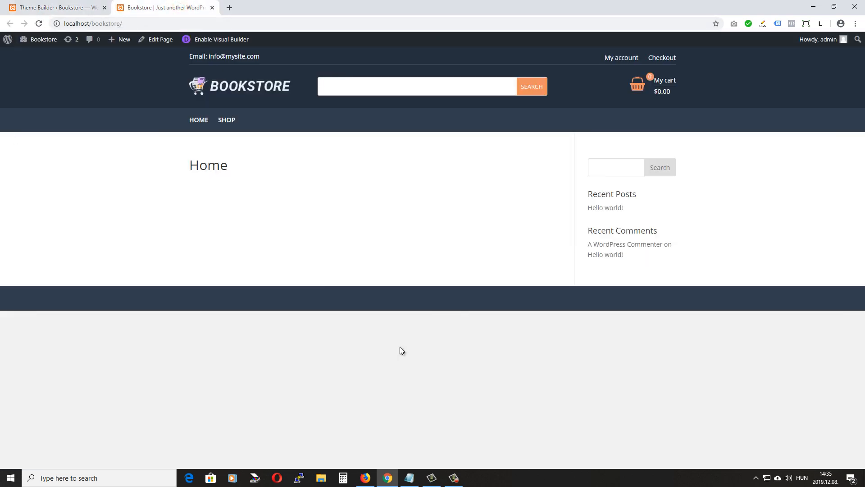
click(61, 8)
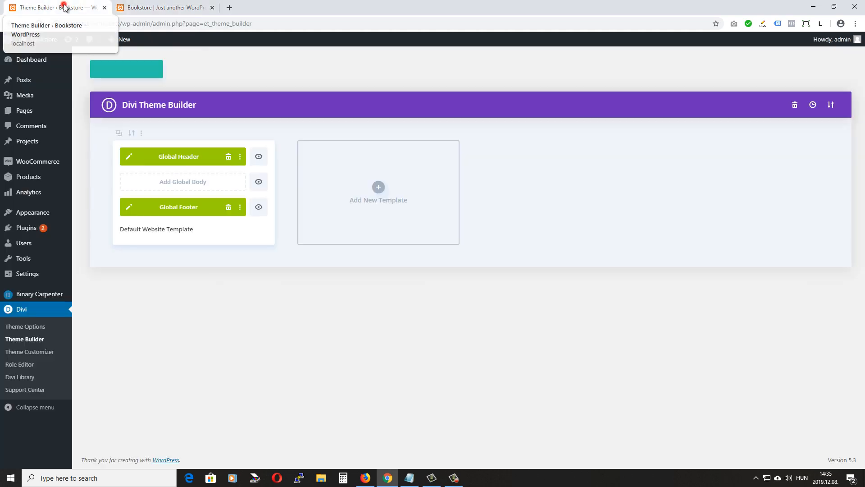
click(128, 207)
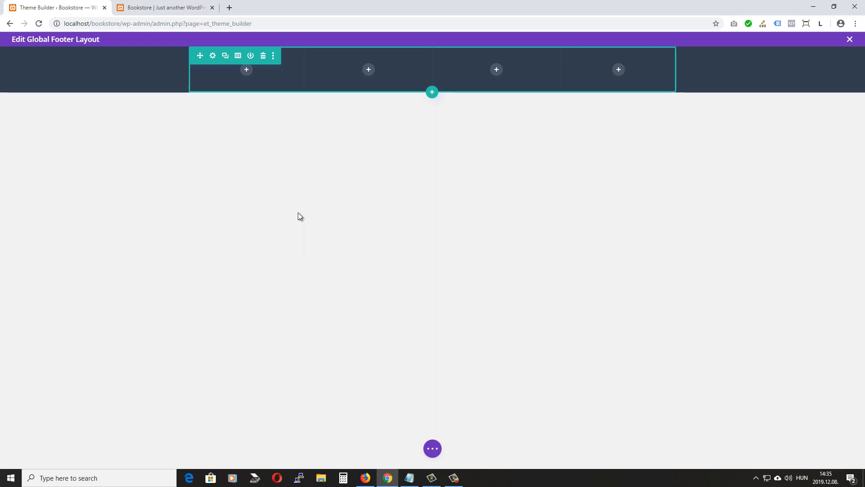
Add a Text module to the first footer column and replace its placeholder with 'our location'
click(246, 71)
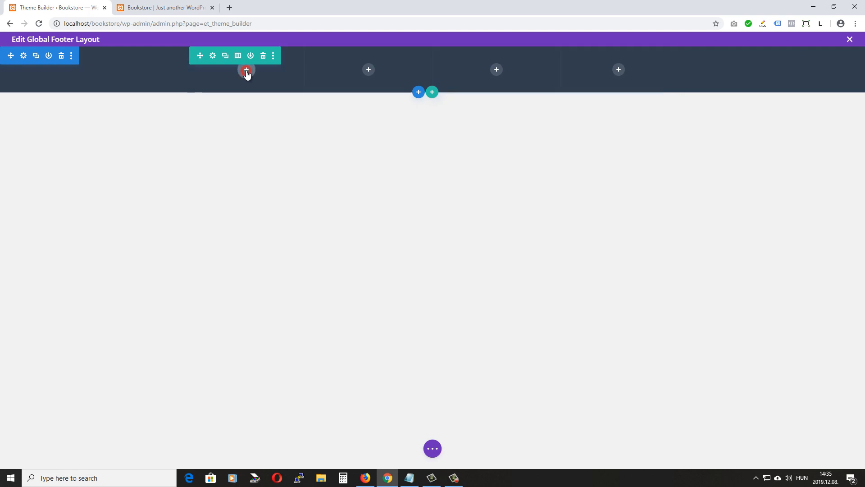
text(text)
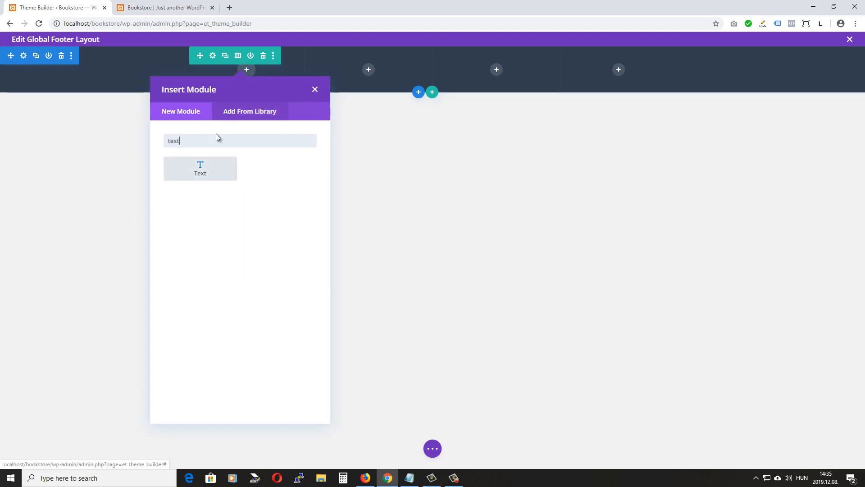
click(209, 170)
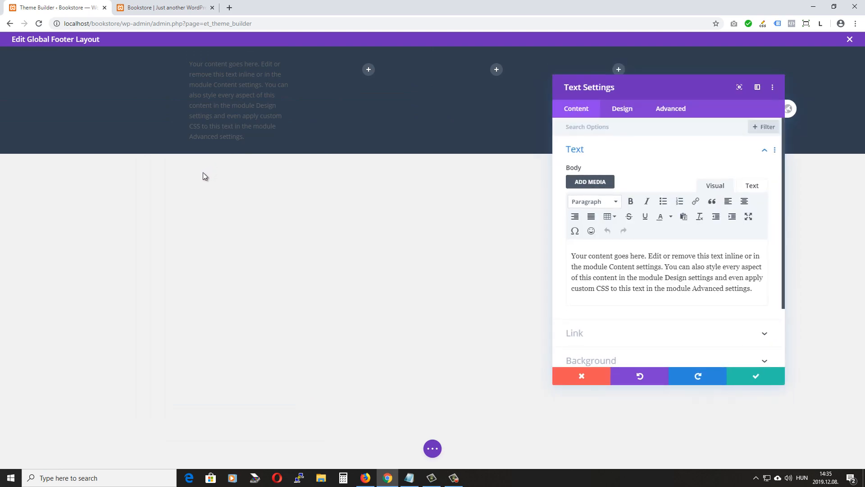
drag(747, 288, 515, 250)
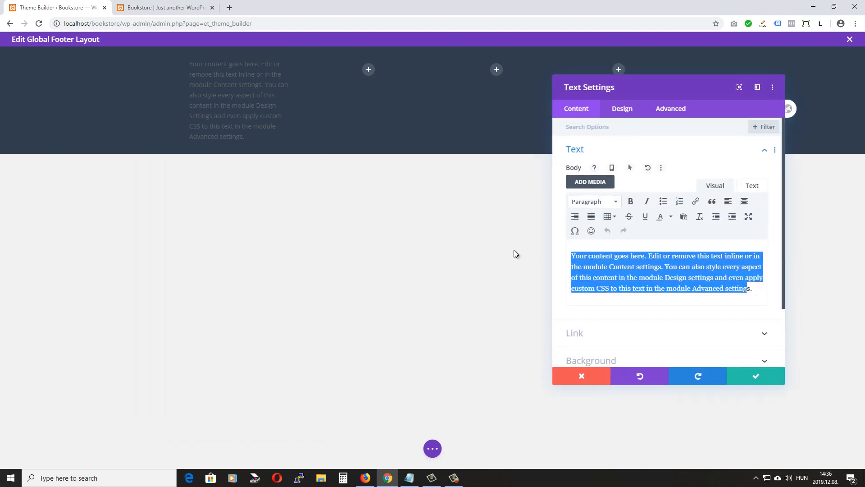
text(our lo)
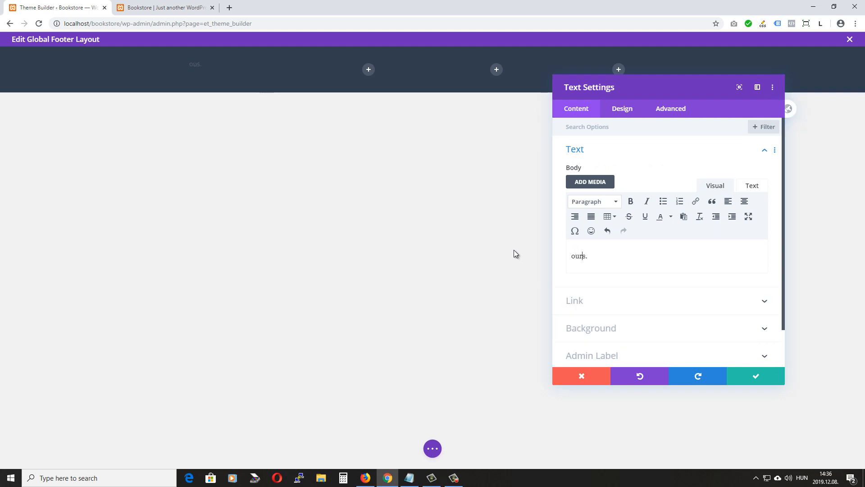
text(cation)
key(BackSpace)
key(BackSpace)
click(618, 256)
drag(619, 255, 539, 251)
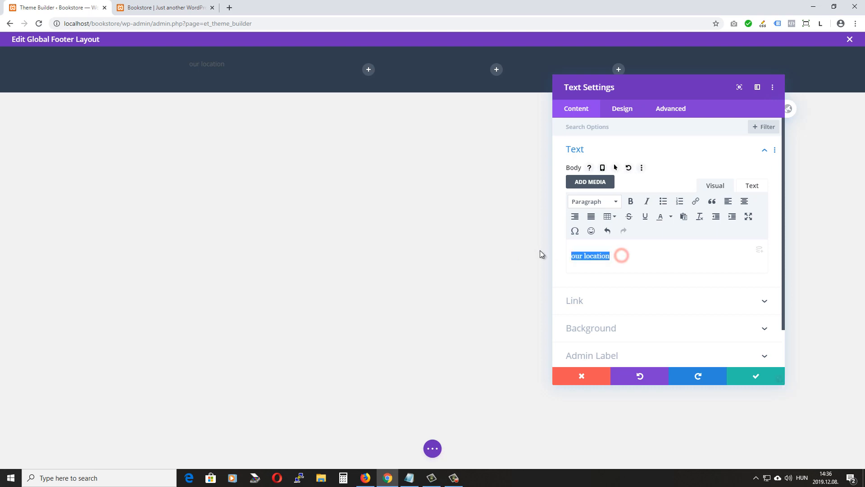
Make 'our location' a bold, white, uppercase 18px Heading 2
click(613, 201)
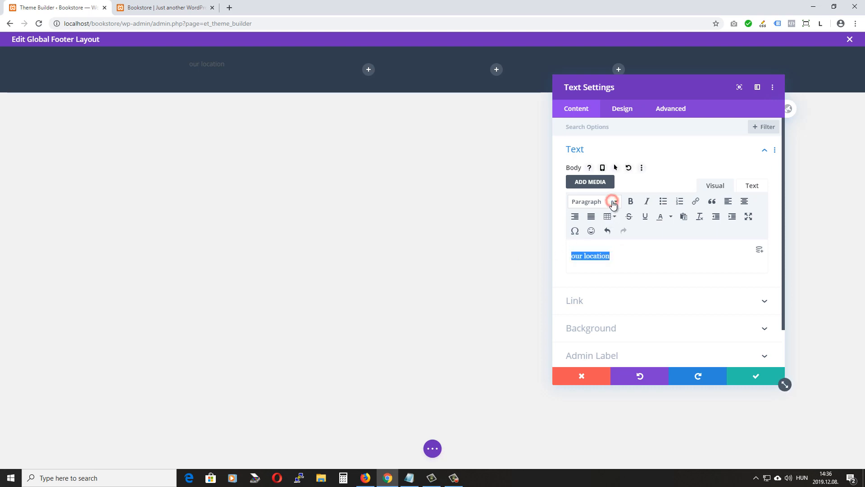
click(618, 256)
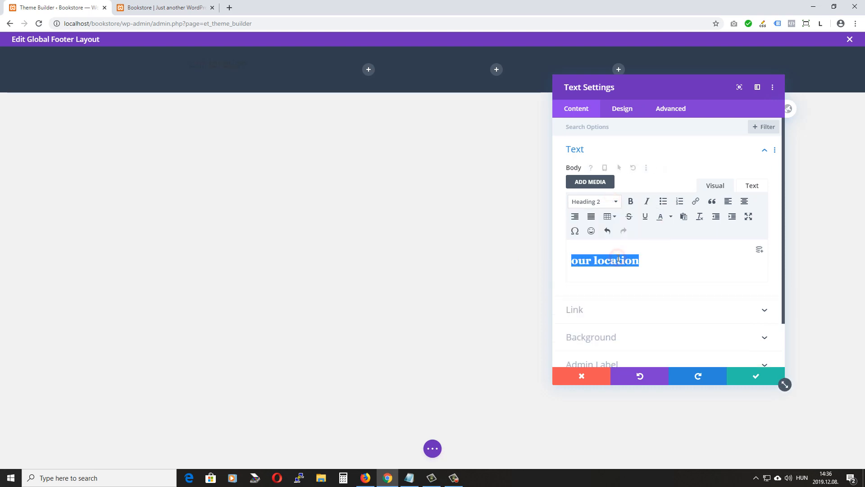
click(628, 111)
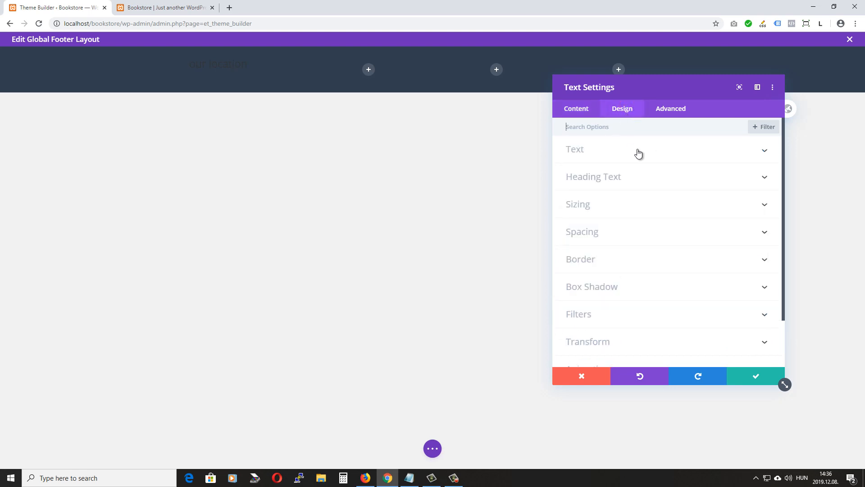
click(630, 179)
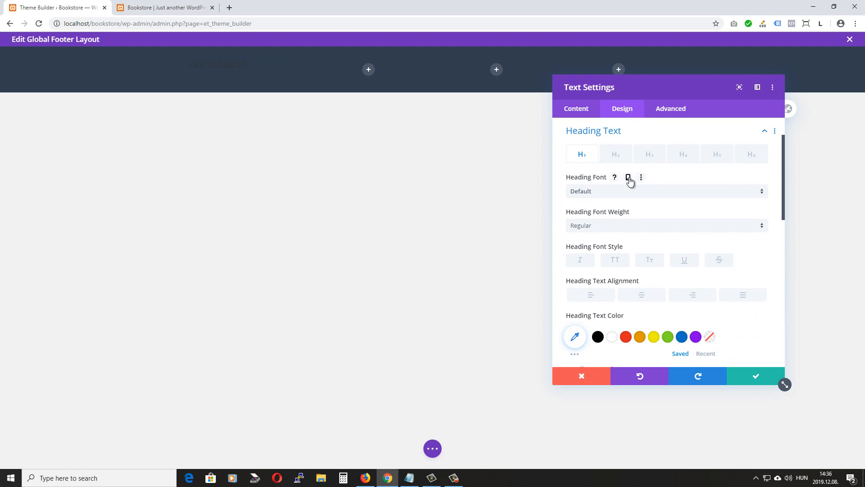
click(616, 155)
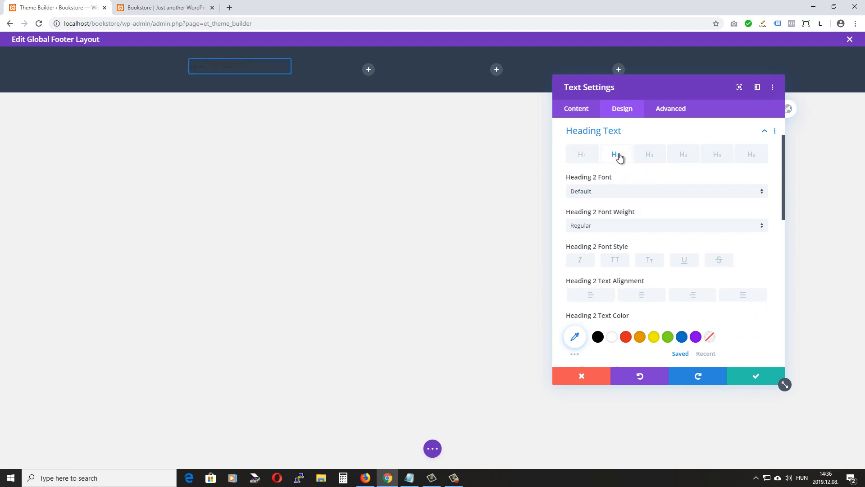
click(598, 226)
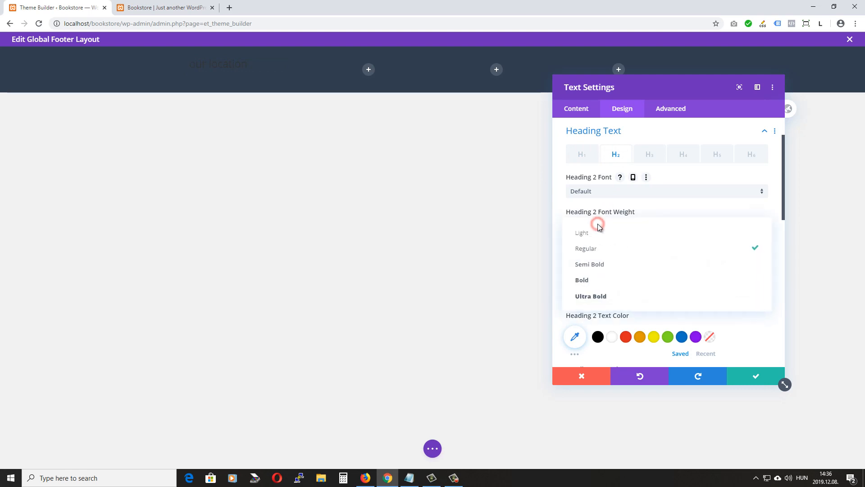
click(593, 280)
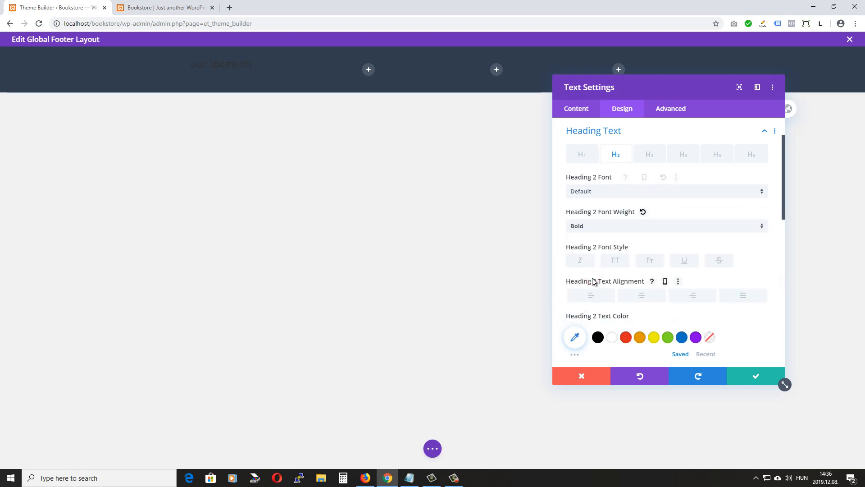
scroll(710, 234, down, 1)
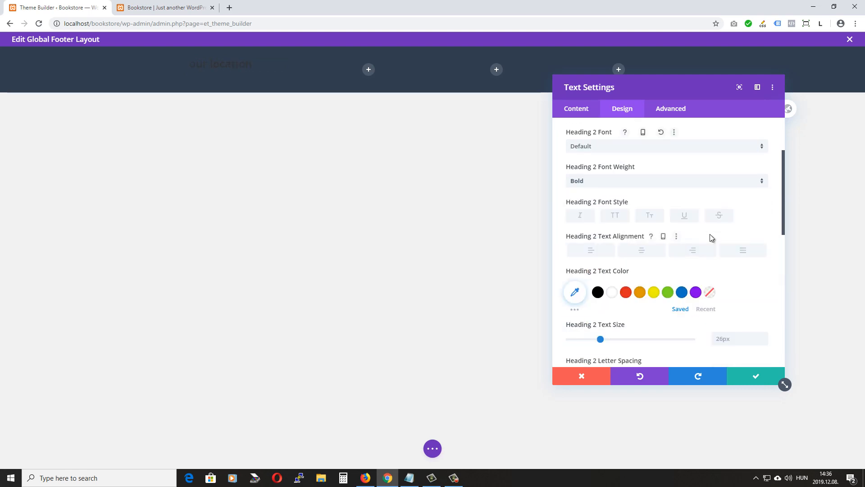
click(612, 292)
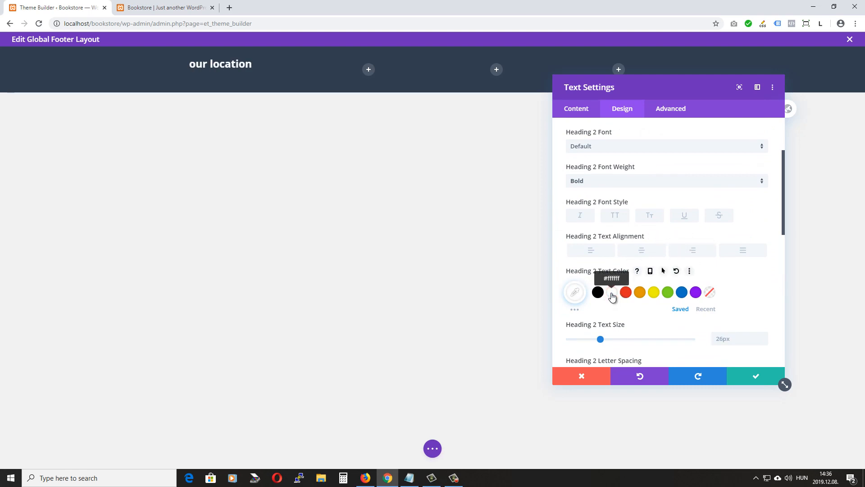
click(615, 215)
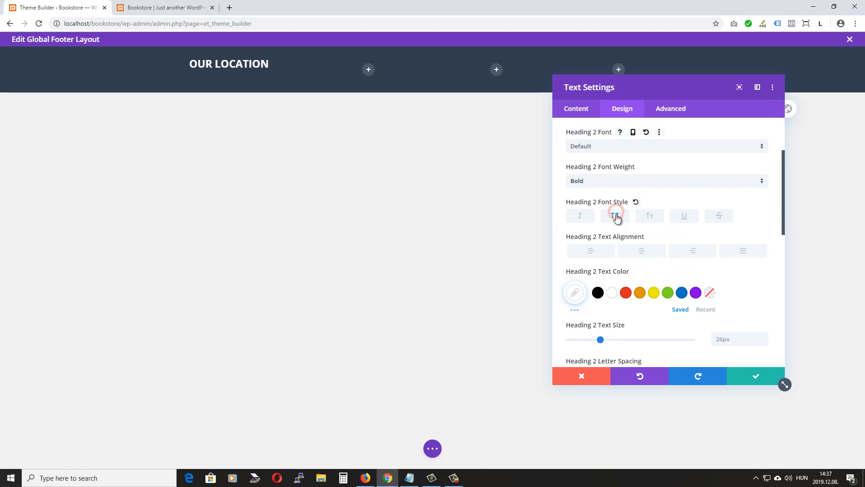
scroll(752, 248, down, 2)
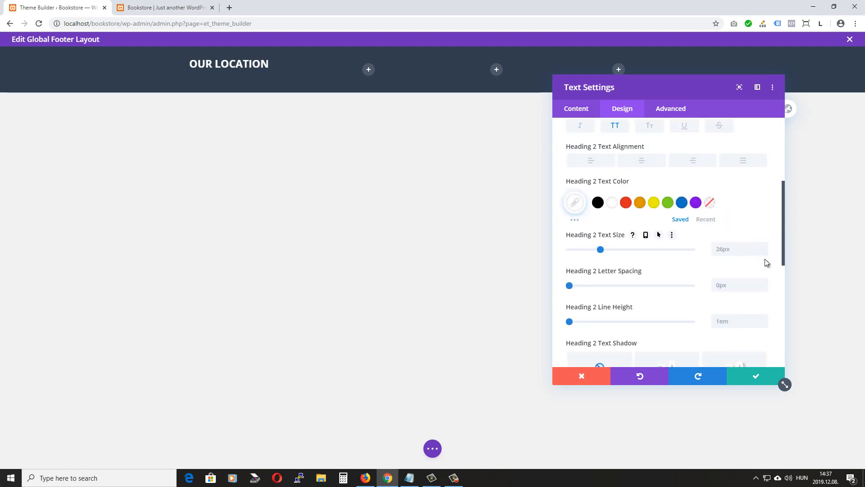
click(765, 253)
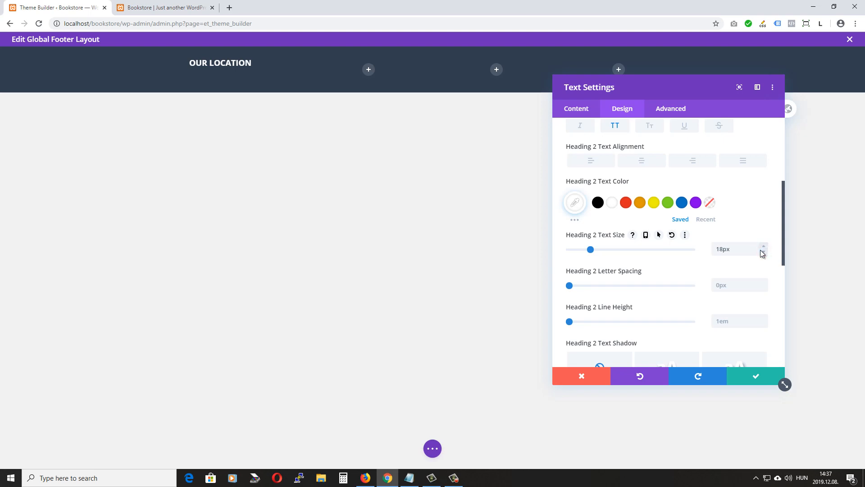
Give the heading a 5px top margin
scroll(760, 250, down, 10)
click(623, 204)
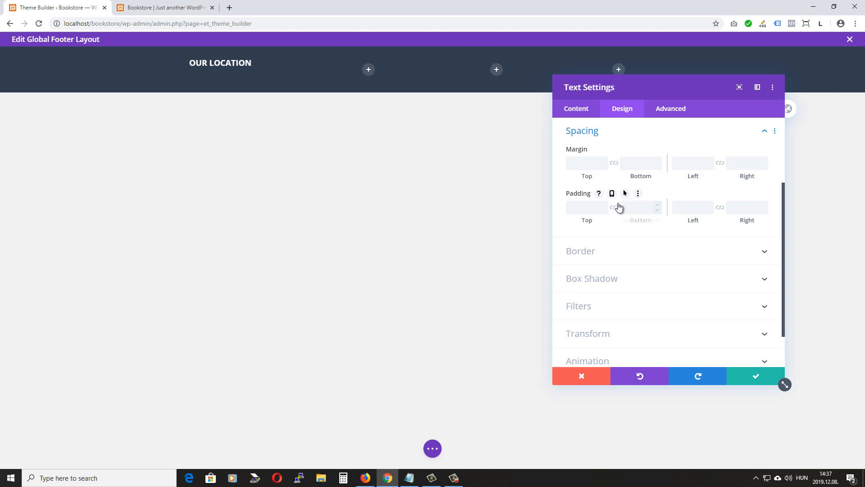
click(583, 169)
text(5px)
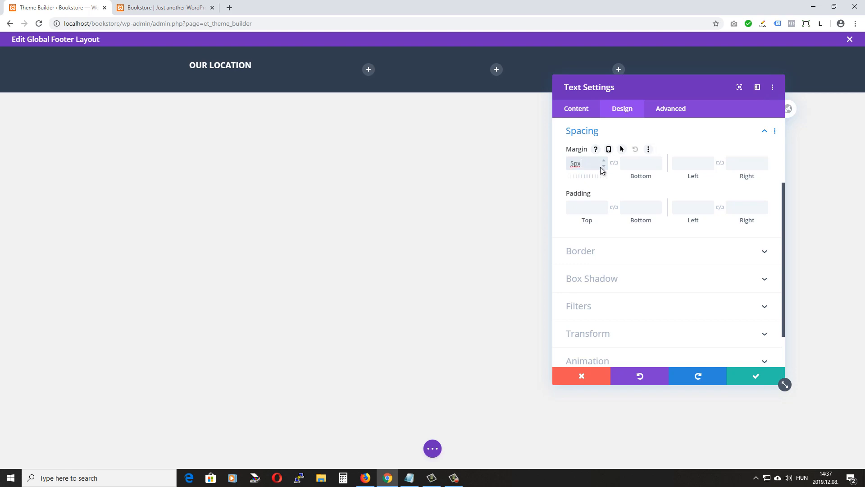
click(667, 188)
Save the footer layout and reload the Bookstore site to confirm the OUR LOCATION heading appears
key(Return)
click(431, 452)
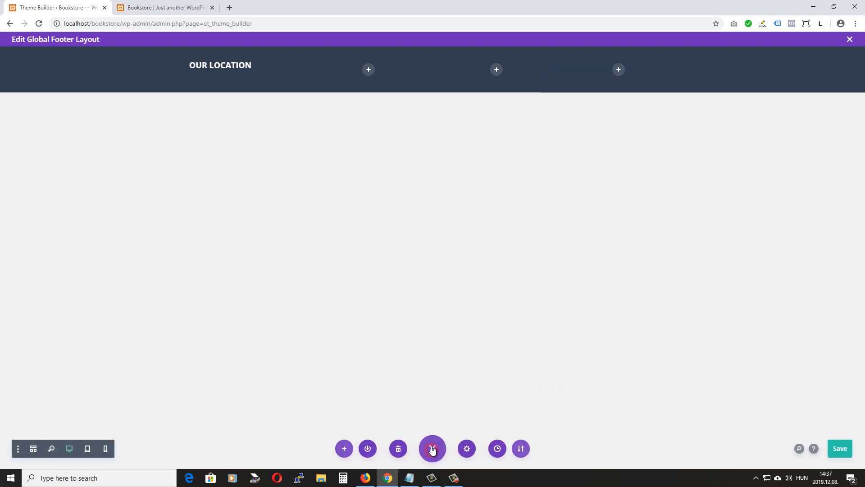
click(836, 449)
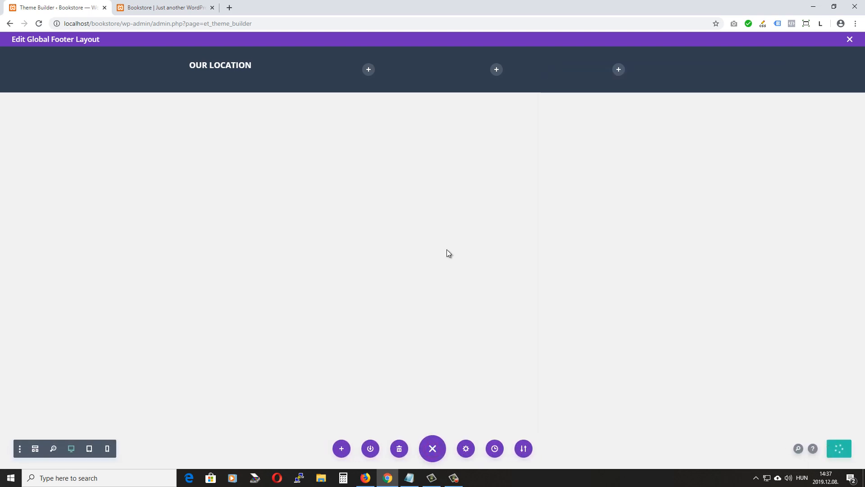
click(161, 8)
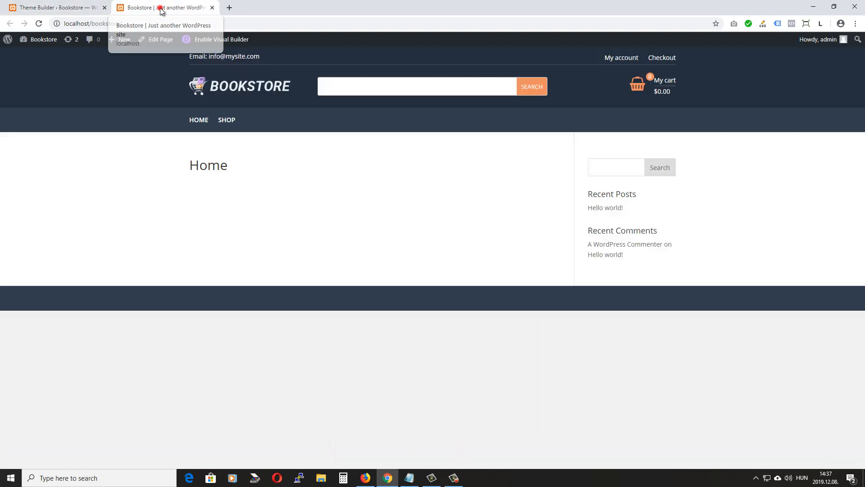
click(39, 23)
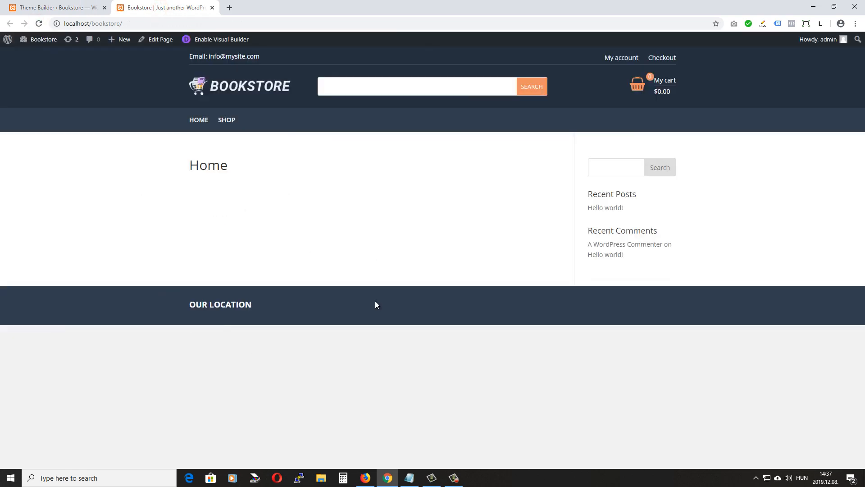
click(101, 5)
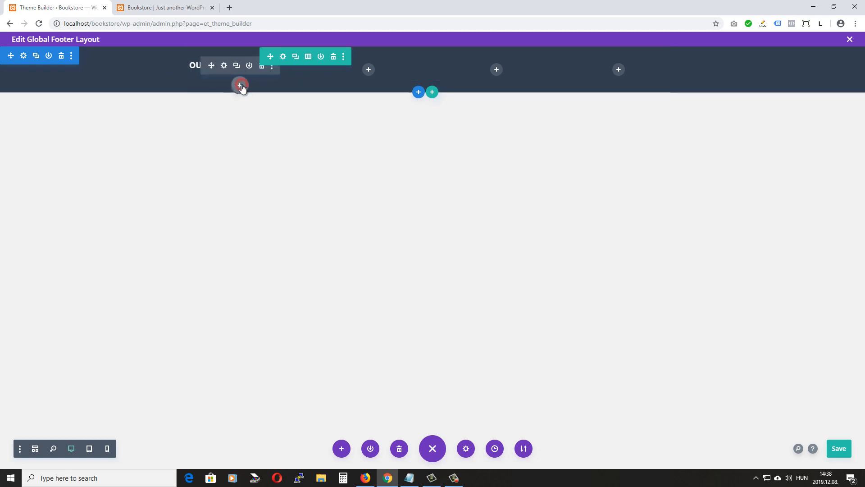
Add a Blurb under OUR LOCATION with an empty title and the pasted street address as its body
click(241, 89)
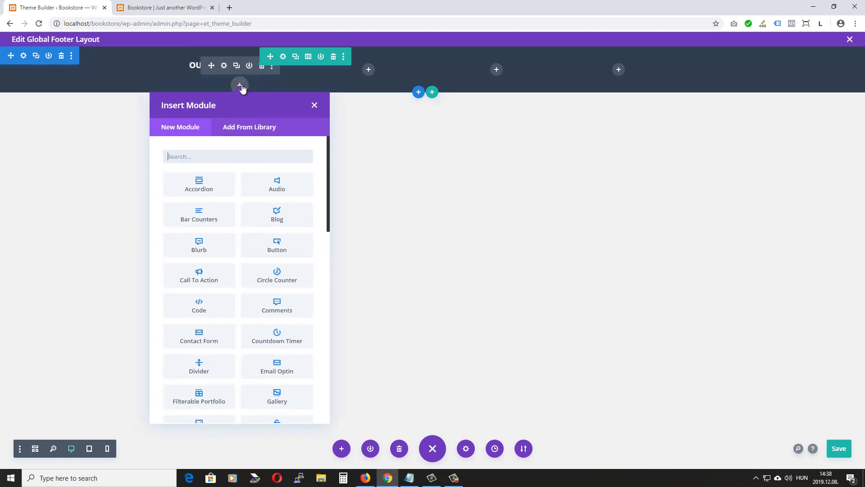
click(198, 246)
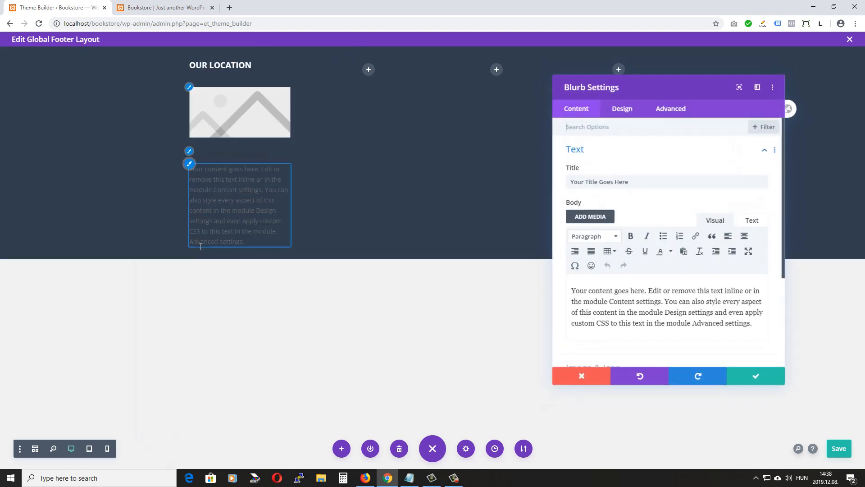
triple_click(651, 180)
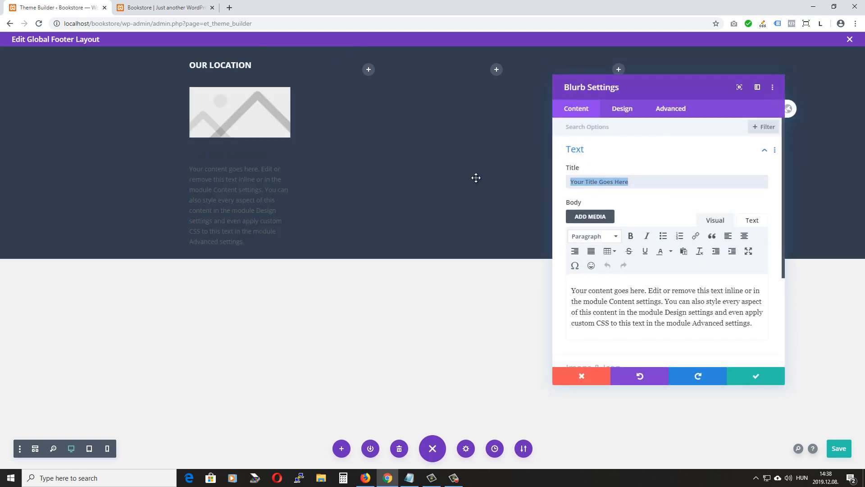
key(BackSpace)
scroll(554, 193, down, 1)
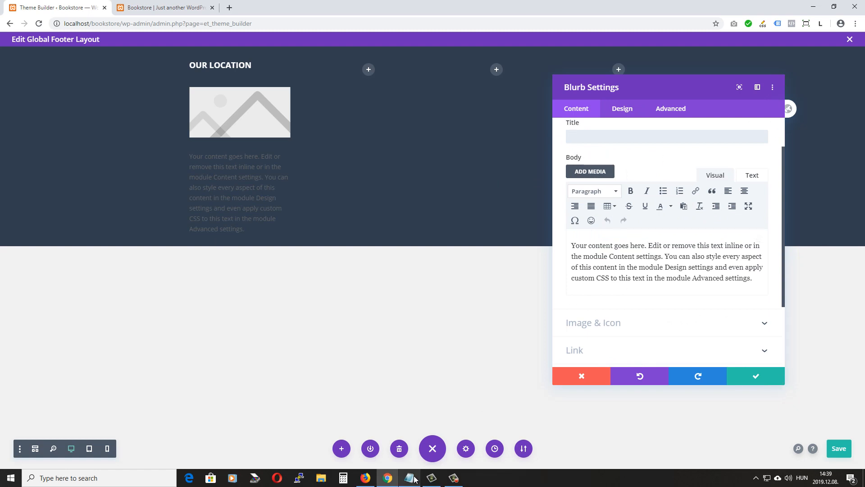
click(753, 277)
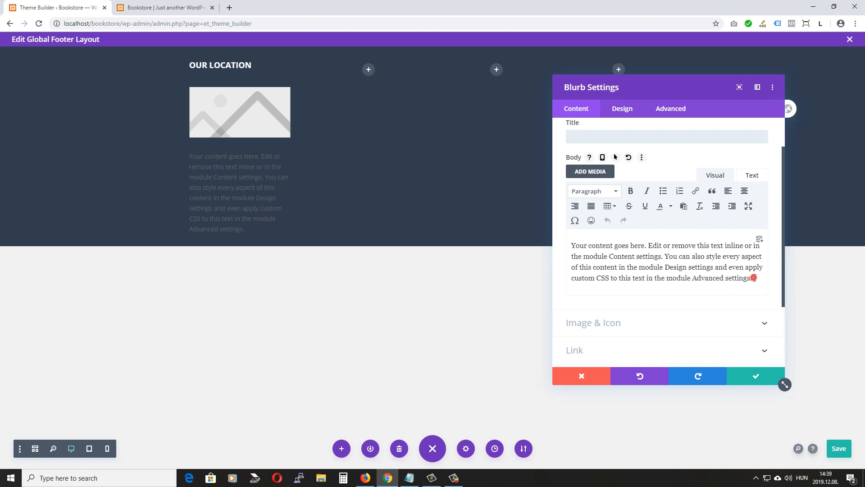
key(ctrl+a)
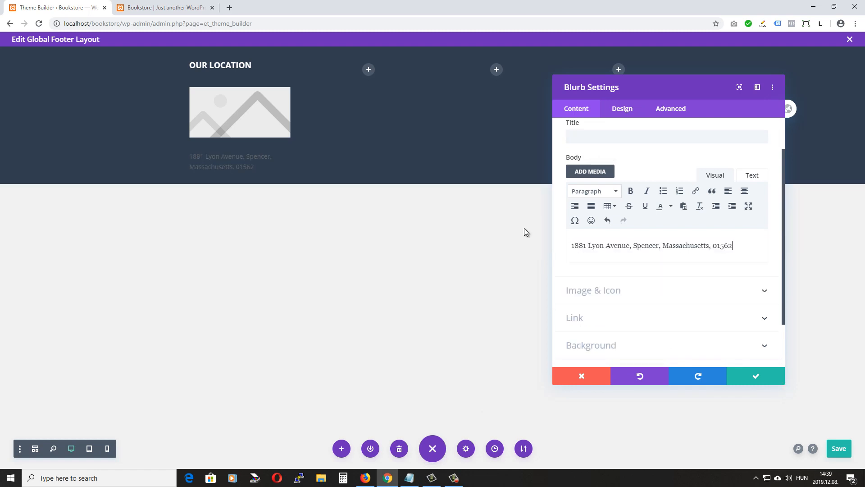
scroll(623, 212, down, 2)
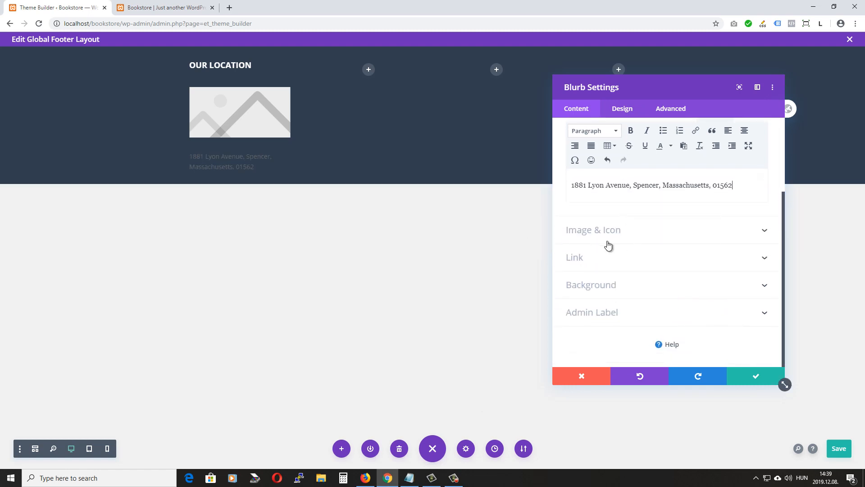
Switch the blurb from an image to an icon and choose the map-pin icon
click(622, 231)
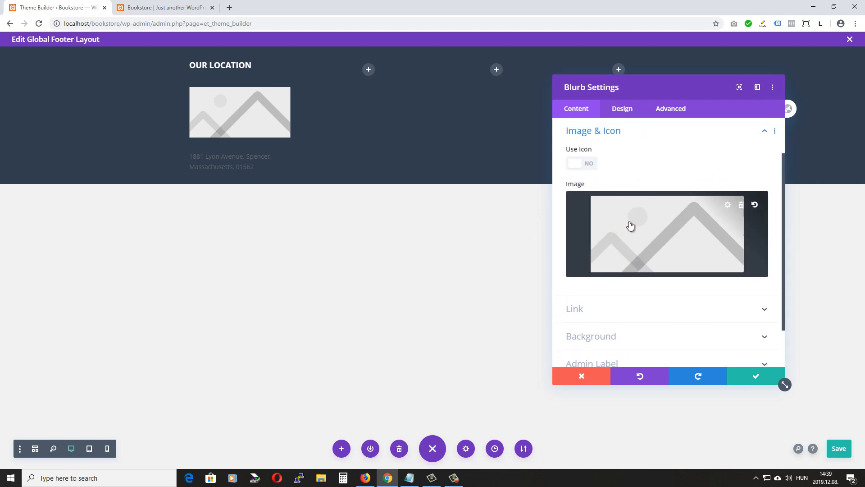
click(661, 232)
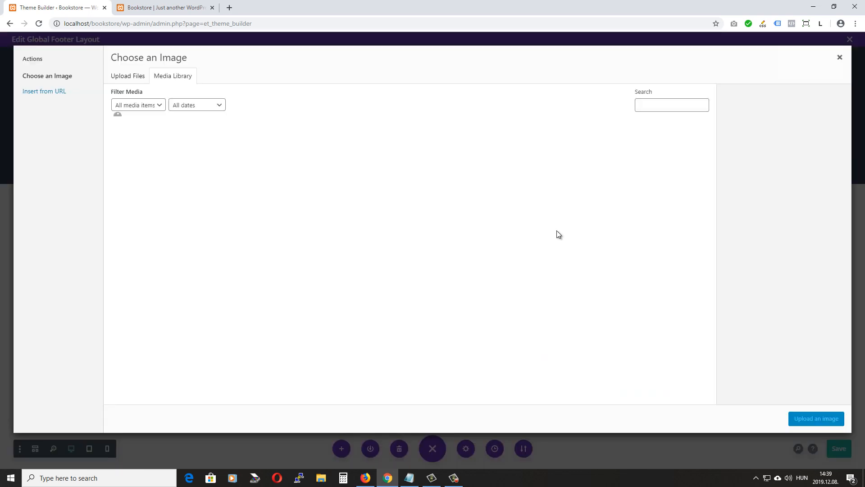
click(839, 57)
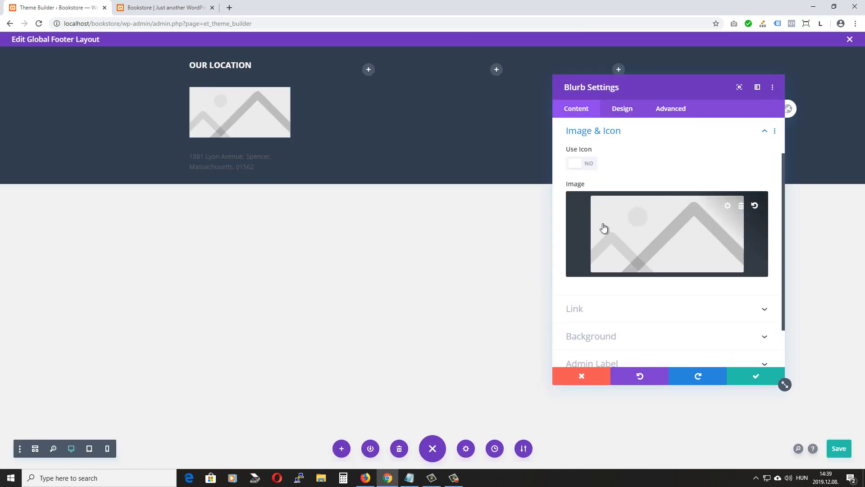
click(575, 165)
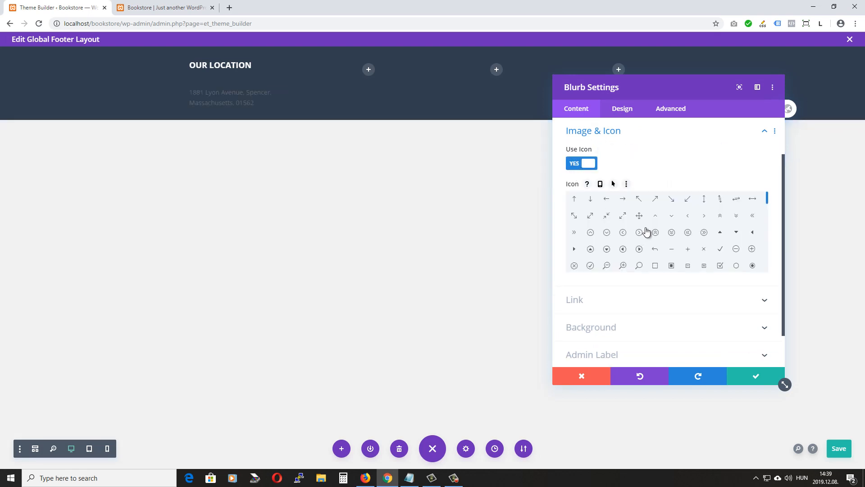
scroll(645, 232, down, 2)
scroll(646, 231, down, 3)
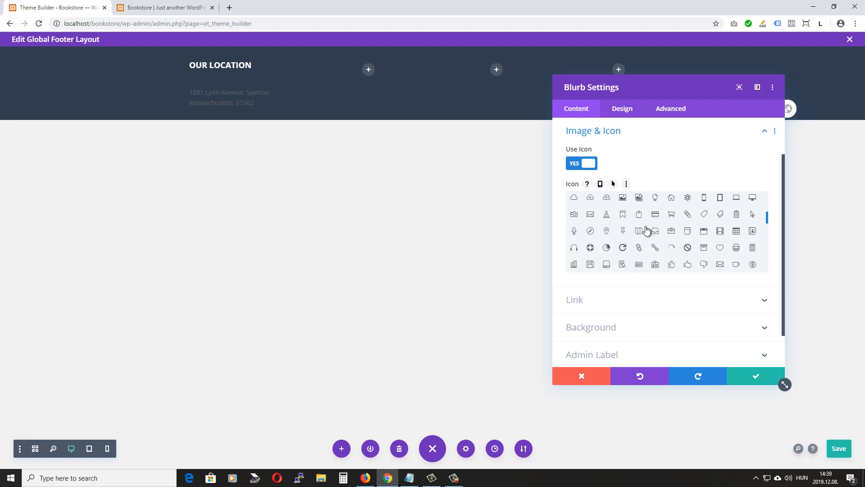
click(605, 233)
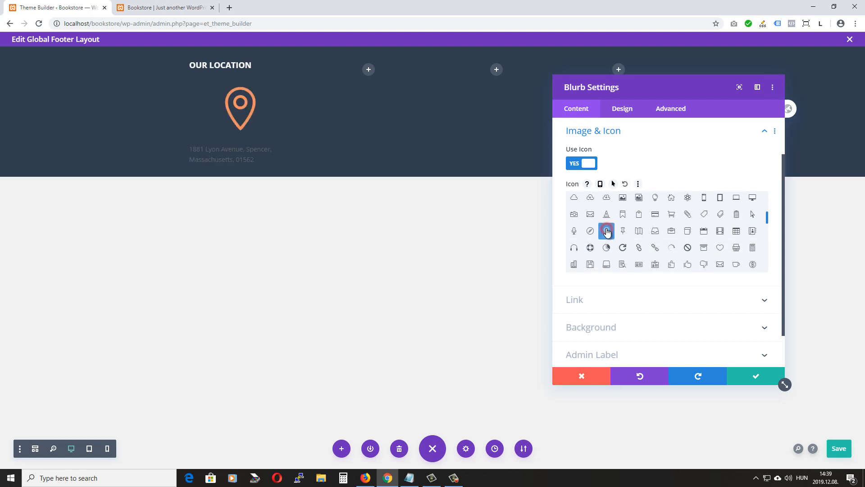
scroll(611, 244, down, 5)
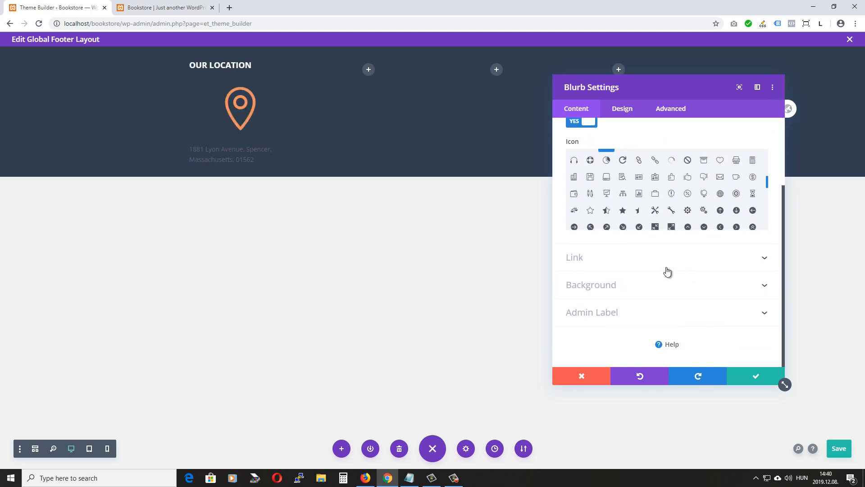
click(617, 284)
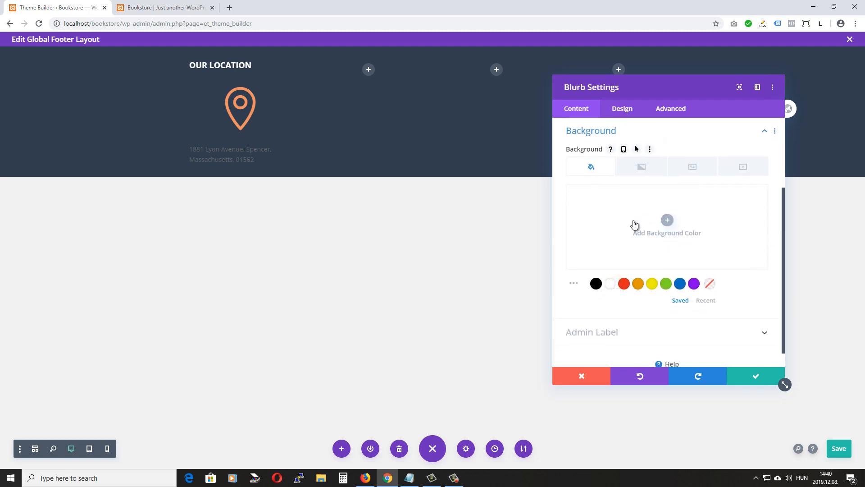
click(620, 111)
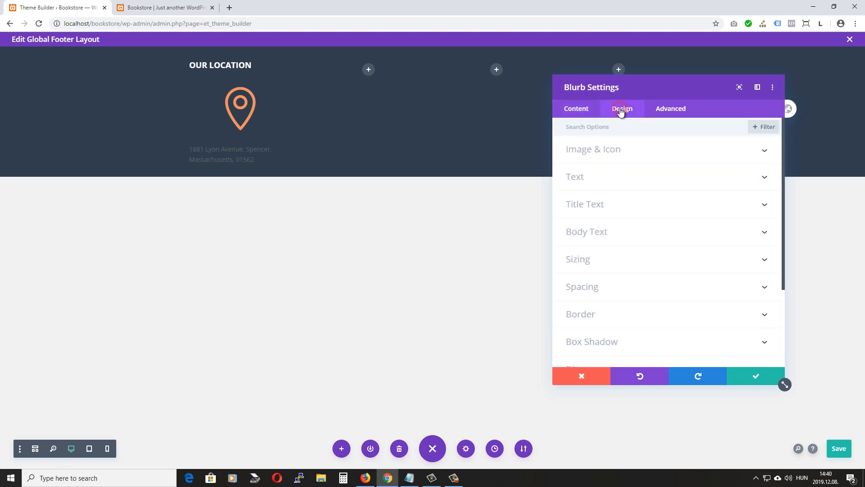
Place the blurb's pin icon to the left of the address
click(628, 155)
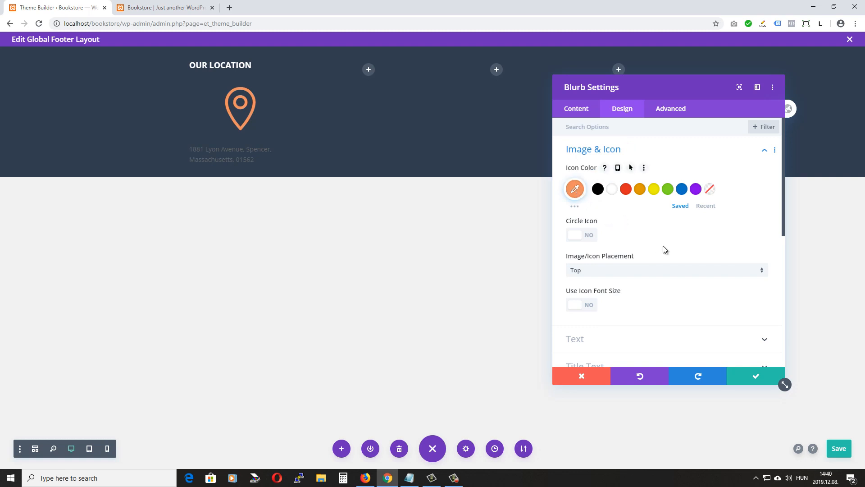
scroll(656, 226, down, 1)
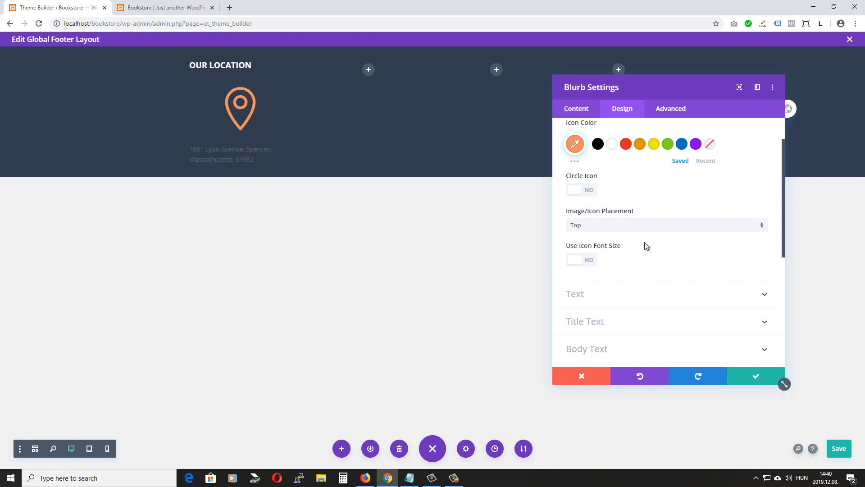
click(579, 225)
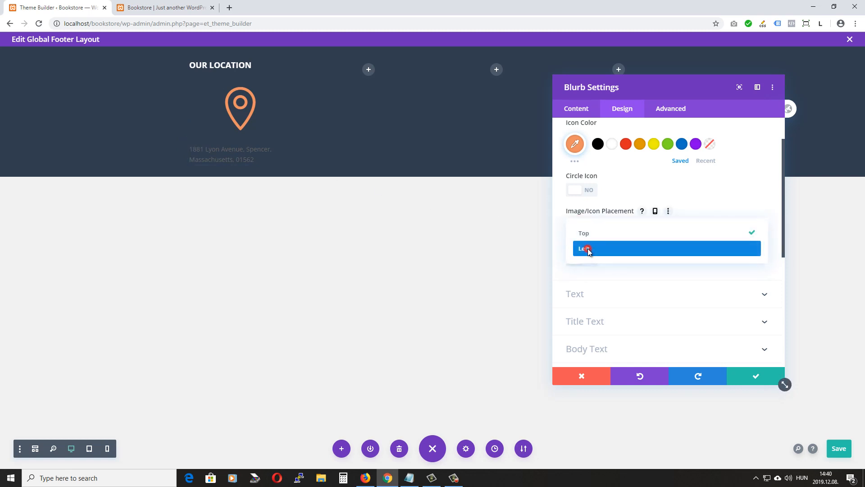
click(587, 246)
Make the address body text white with a 1.4em line height and apply the settings
scroll(590, 252, down, 3)
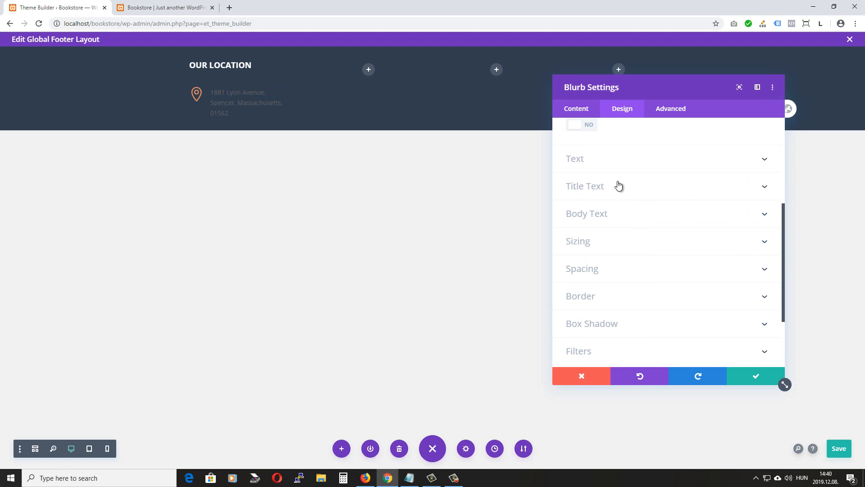
scroll(615, 189, down, 1)
scroll(615, 187, down, 2)
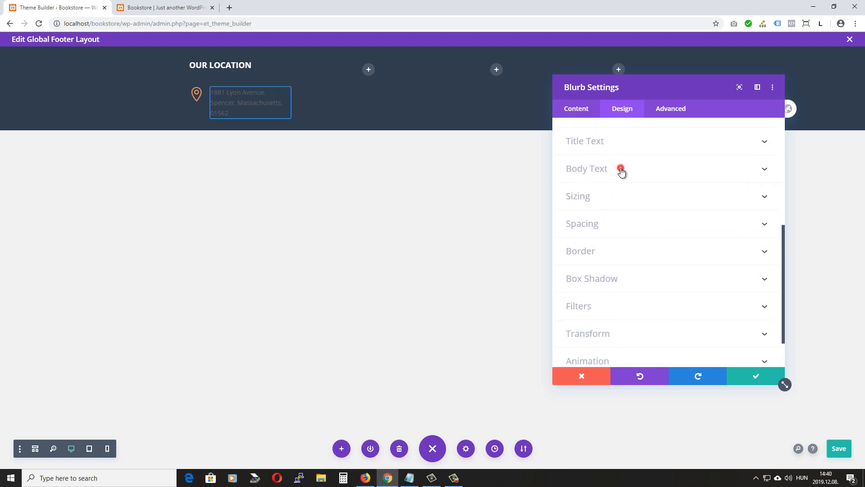
click(620, 168)
scroll(640, 179, down, 1)
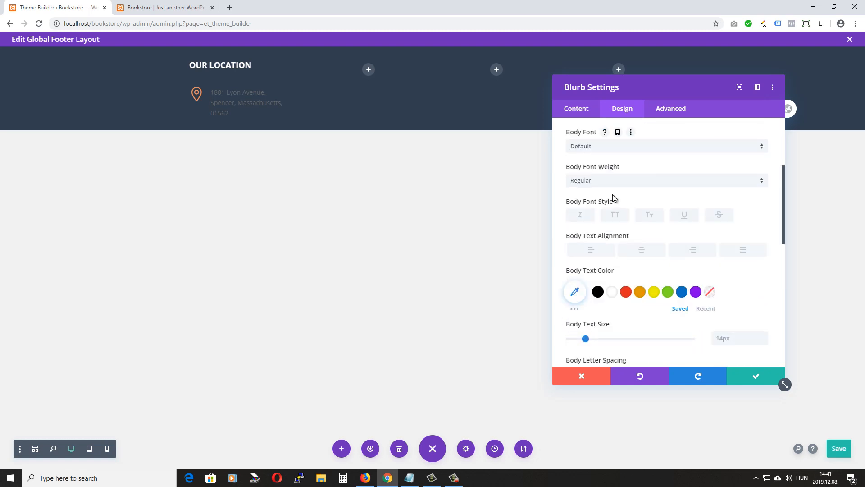
click(613, 293)
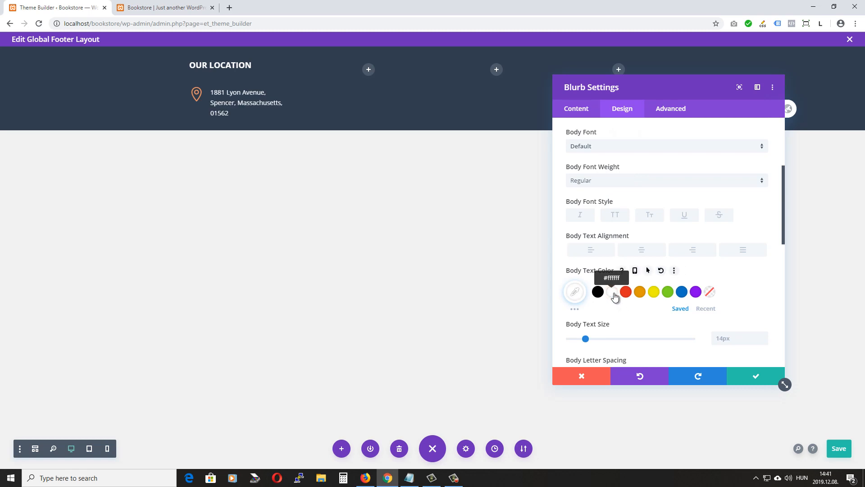
scroll(757, 320, down, 2)
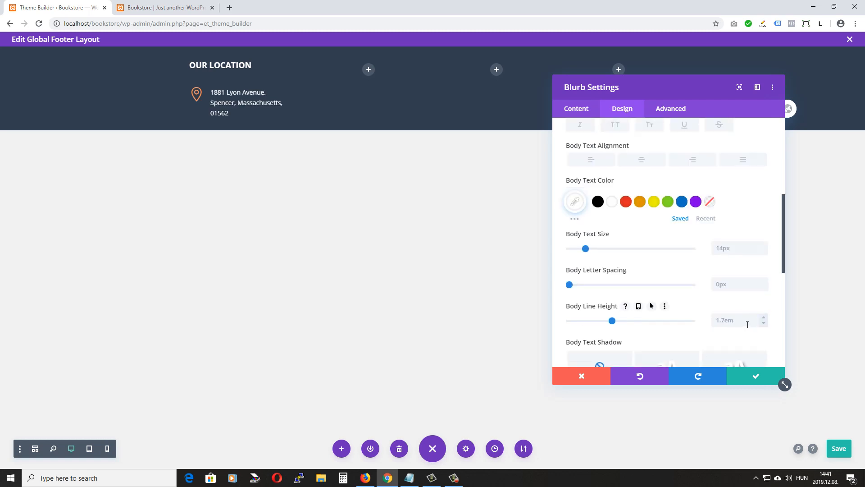
click(764, 323)
click(764, 323)
click(764, 324)
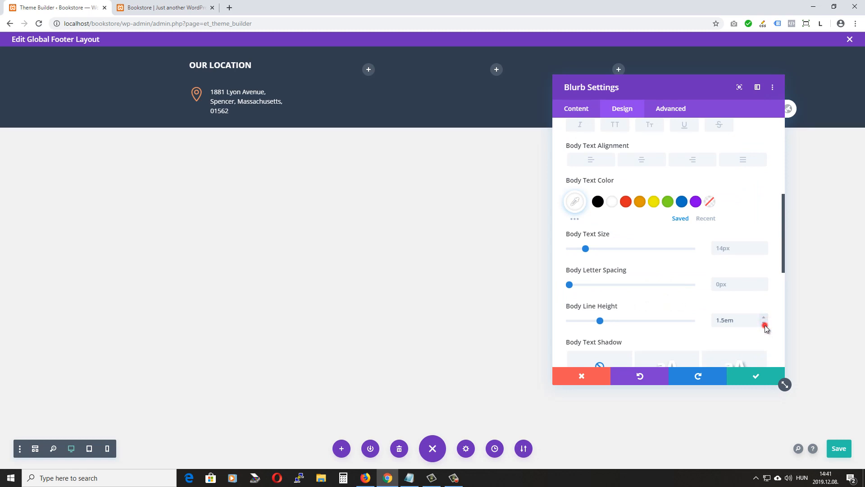
click(764, 324)
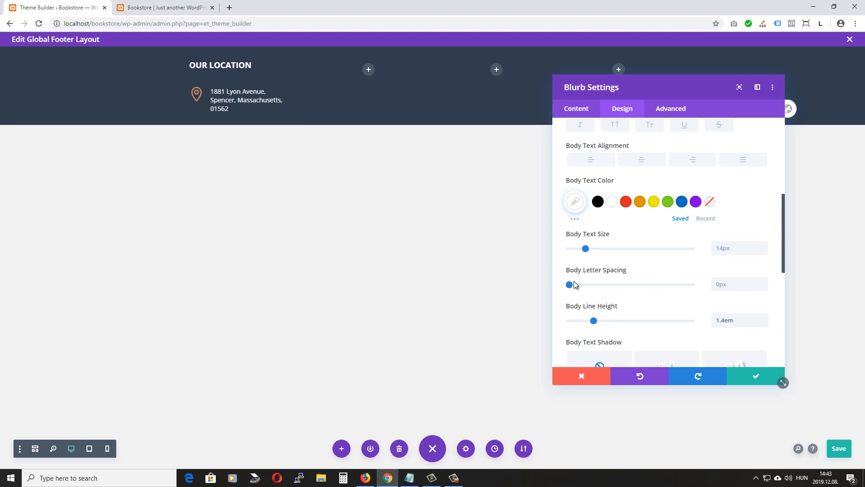
click(756, 376)
Save the footer layout, then duplicate the address blurb and open the copy's Blurb Settings
click(833, 449)
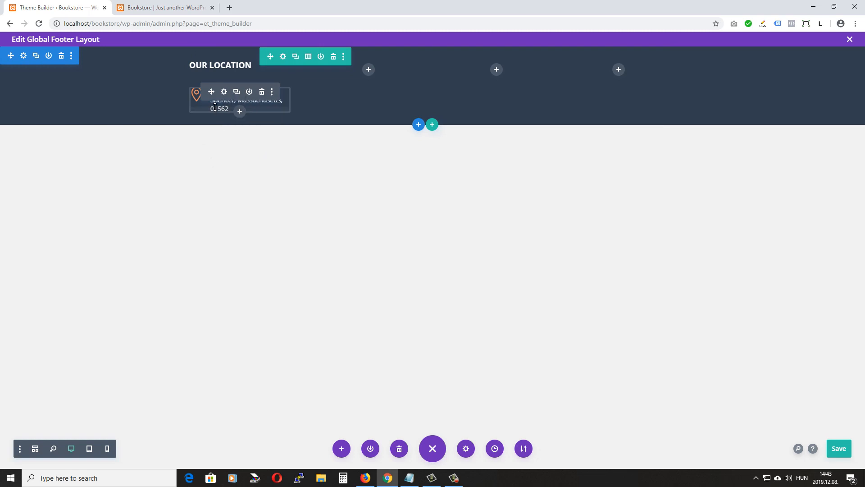
click(236, 92)
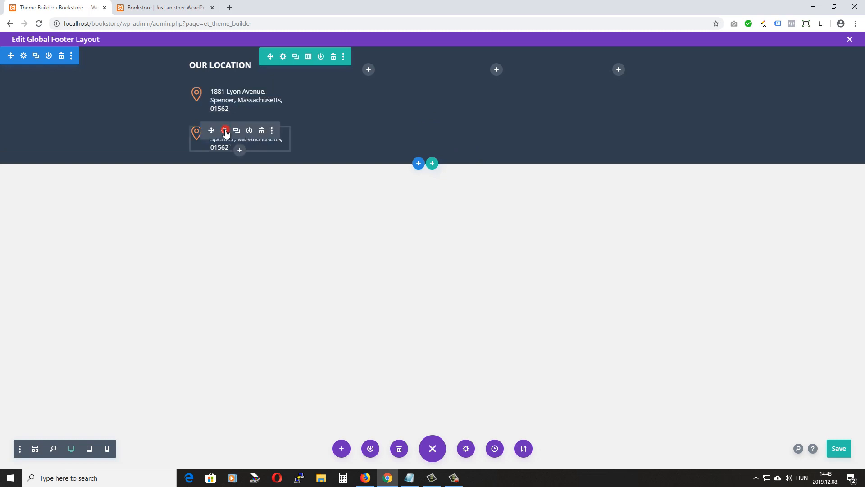
click(225, 130)
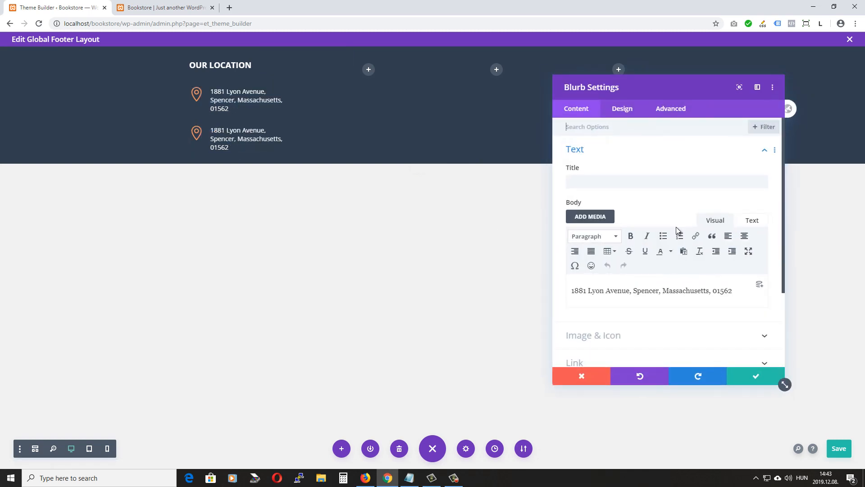
scroll(669, 274, down, 1)
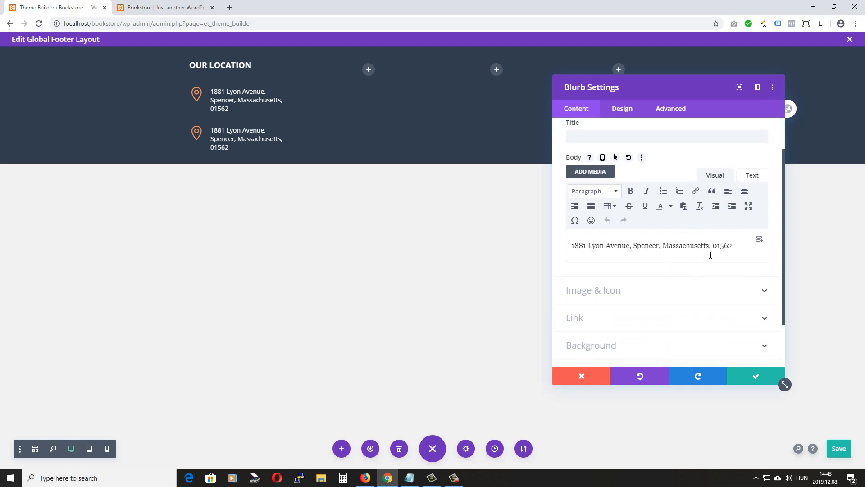
drag(735, 247, 502, 234)
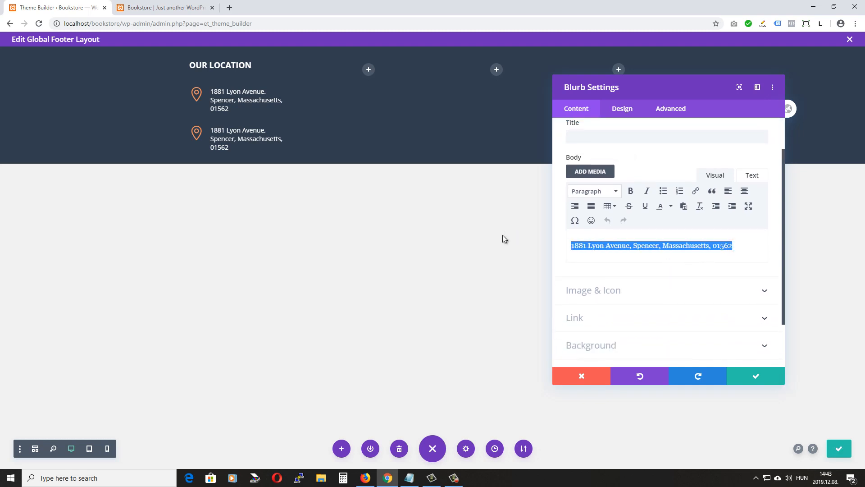
text(+36)
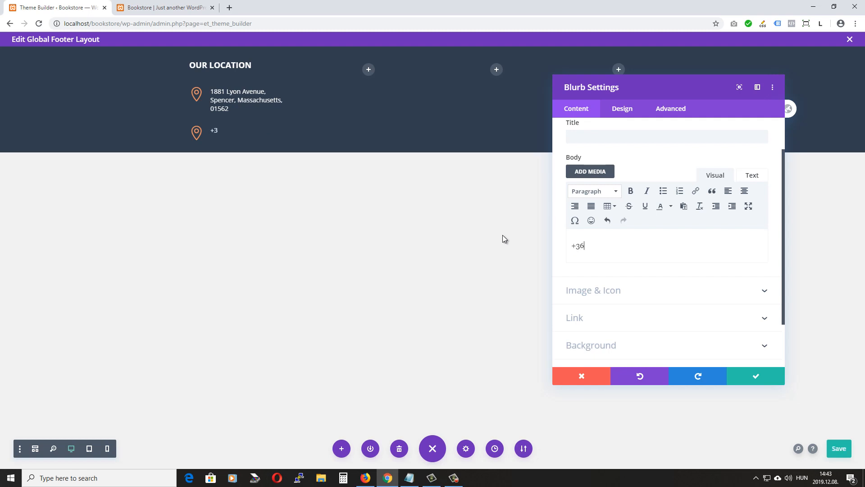
text(555555555)
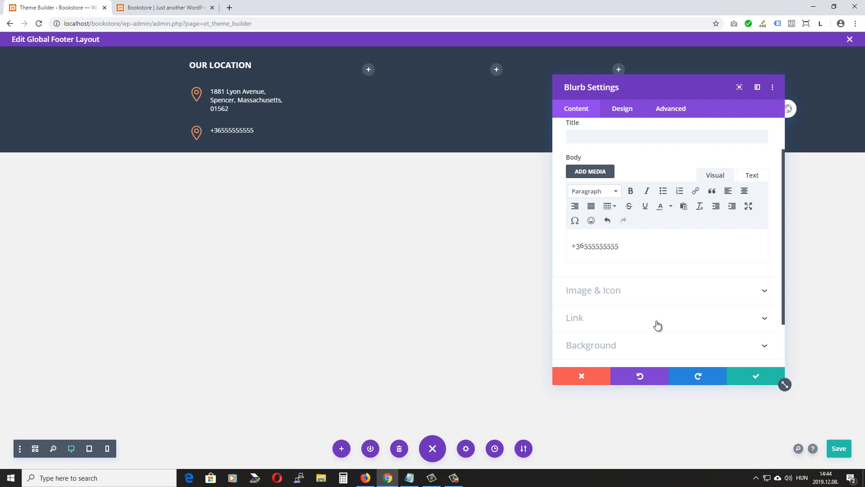
click(633, 294)
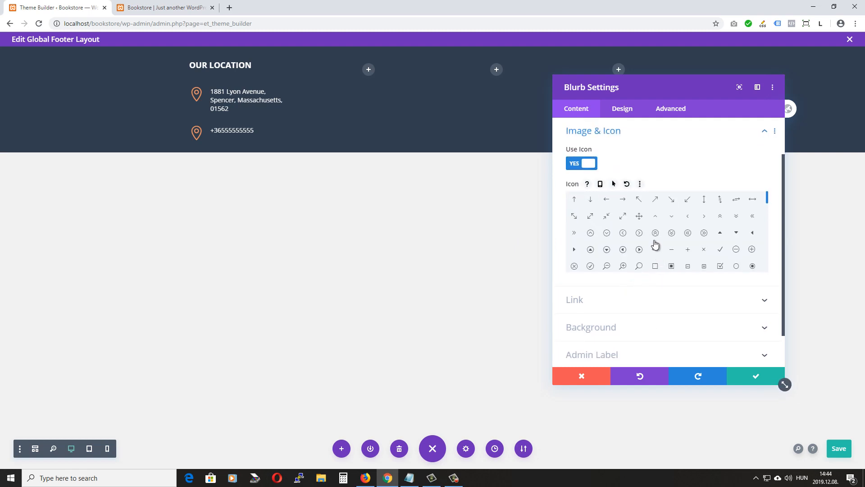
scroll(660, 234, down, 1)
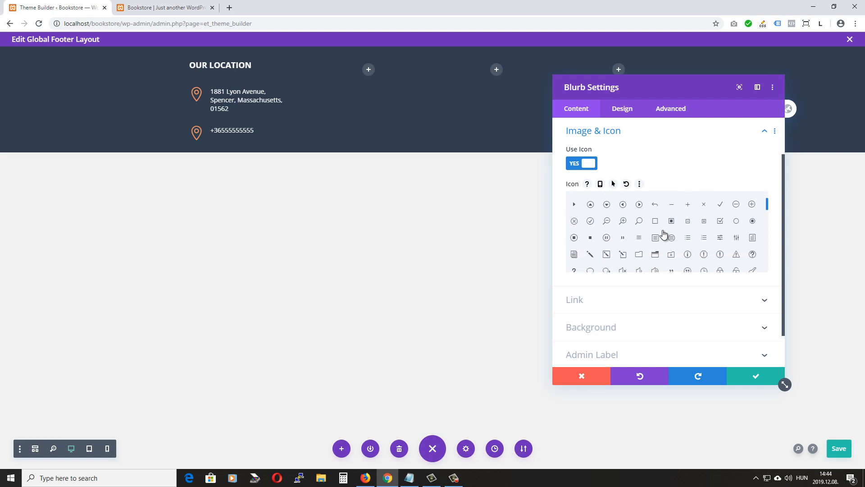
scroll(664, 234, down, 1)
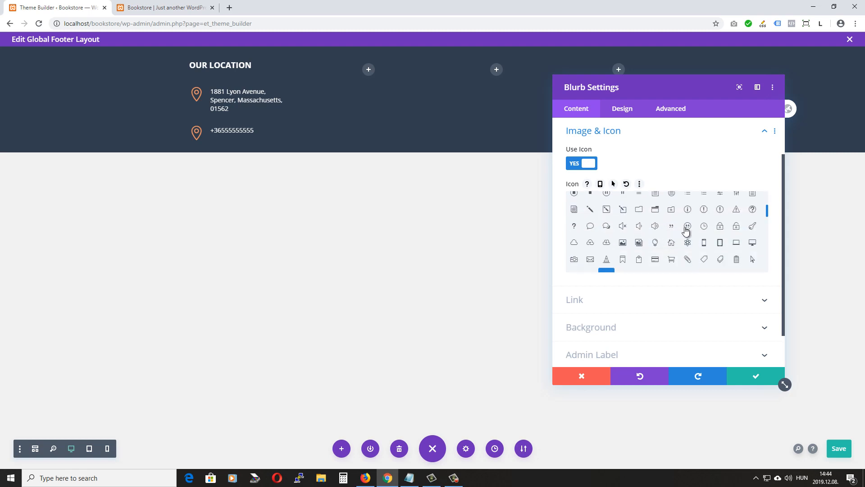
click(704, 243)
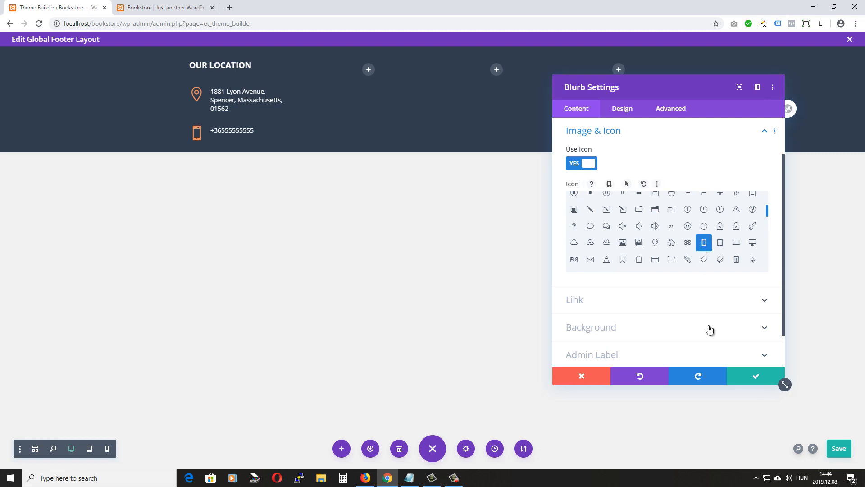
scroll(647, 289, down, 2)
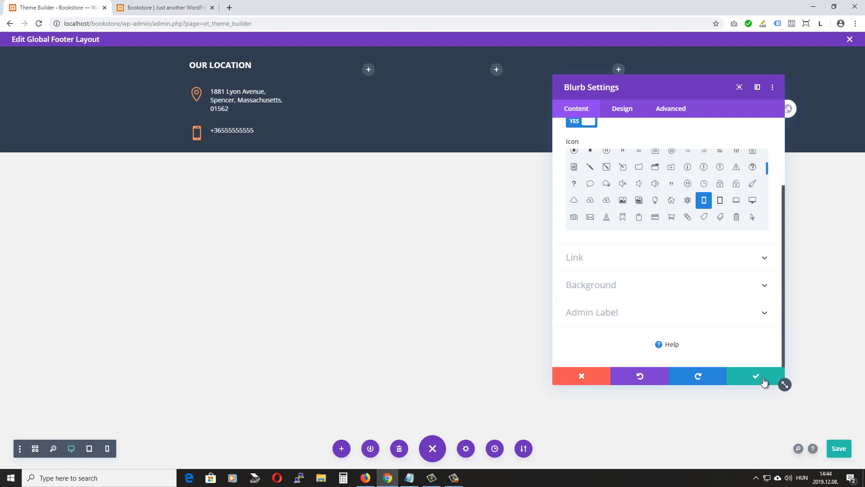
click(755, 375)
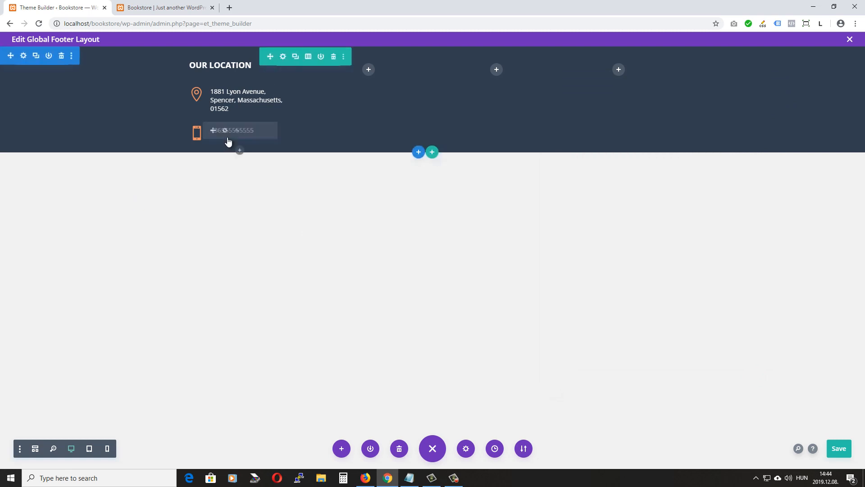
mouse_move(218, 136)
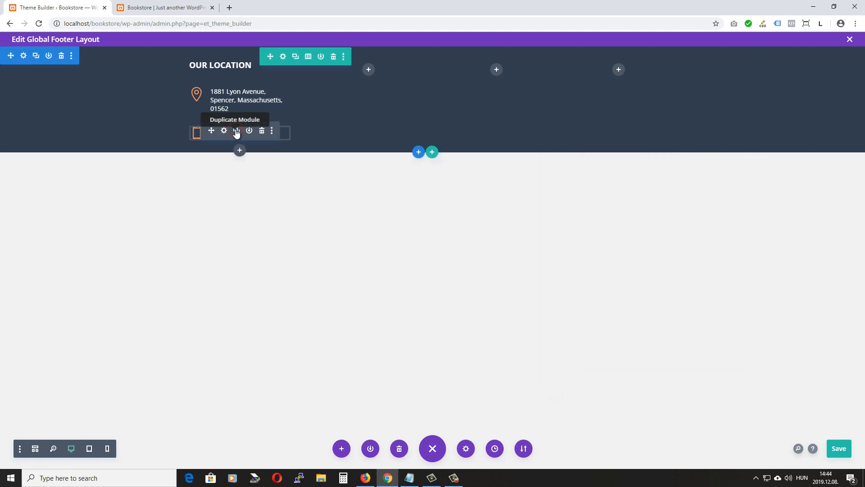
click(236, 132)
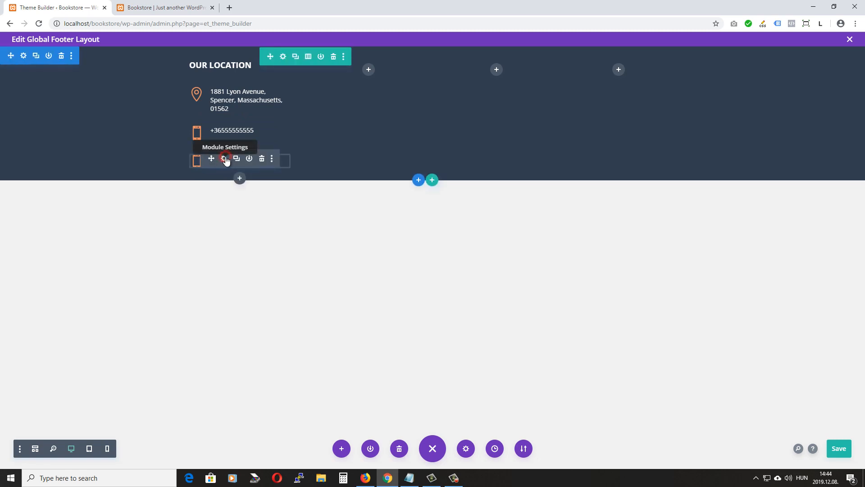
click(224, 158)
triple_click(635, 292)
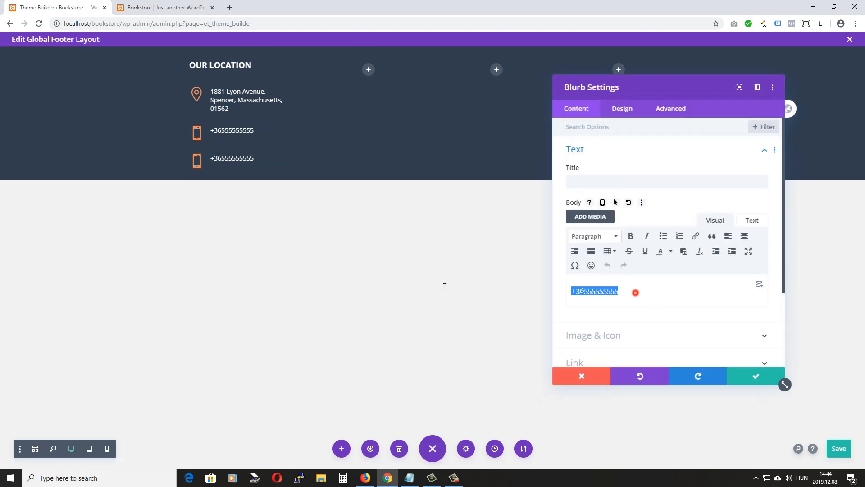
text(infi)
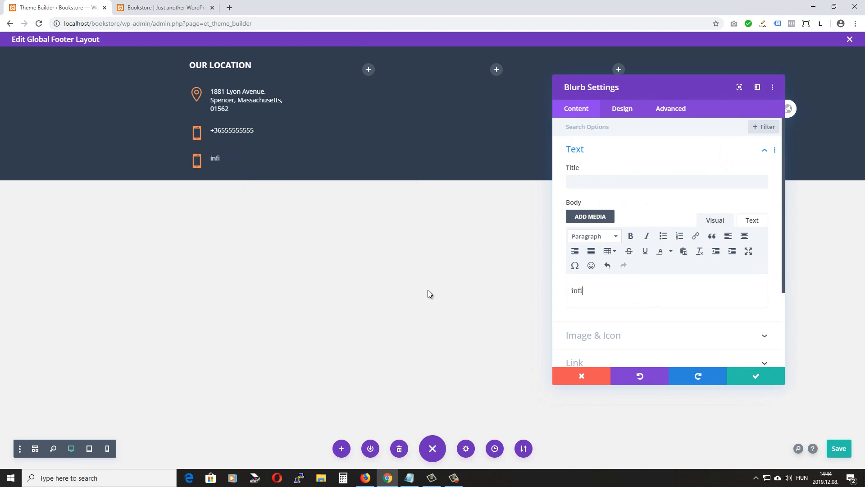
text(o@yoursite.com)
Give the email line an envelope icon and save its settings
scroll(652, 259, down, 2)
click(634, 248)
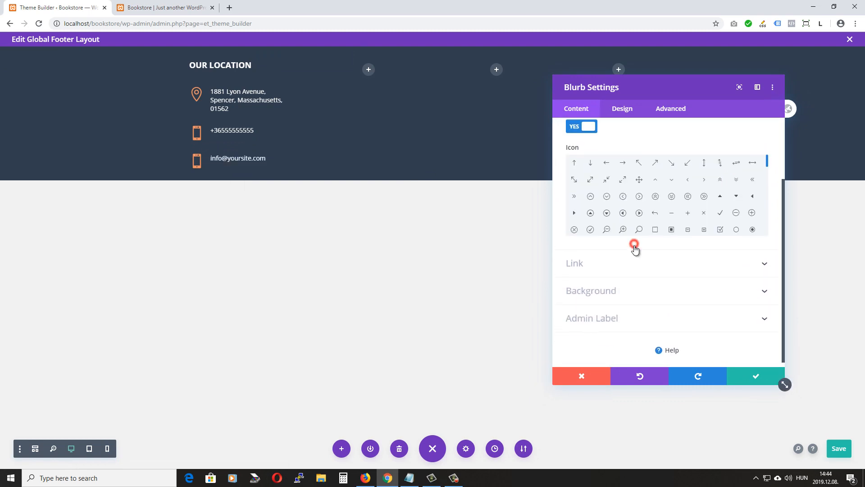
scroll(672, 230, down, 1)
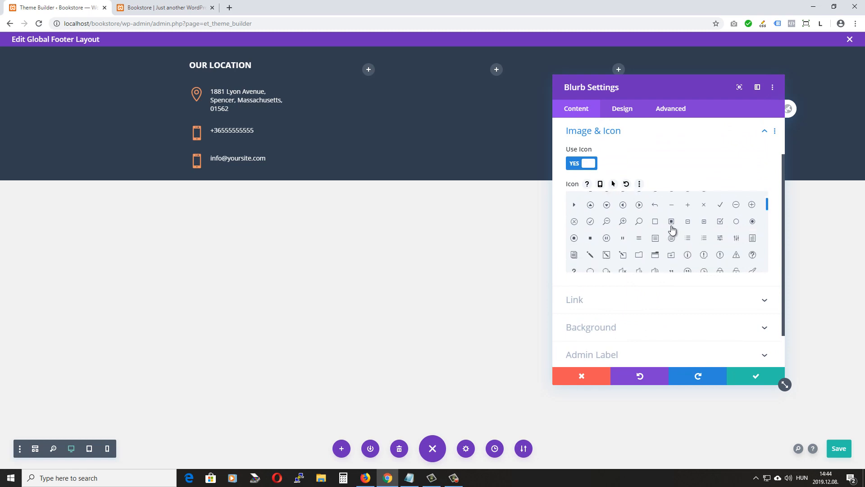
scroll(673, 230, down, 3)
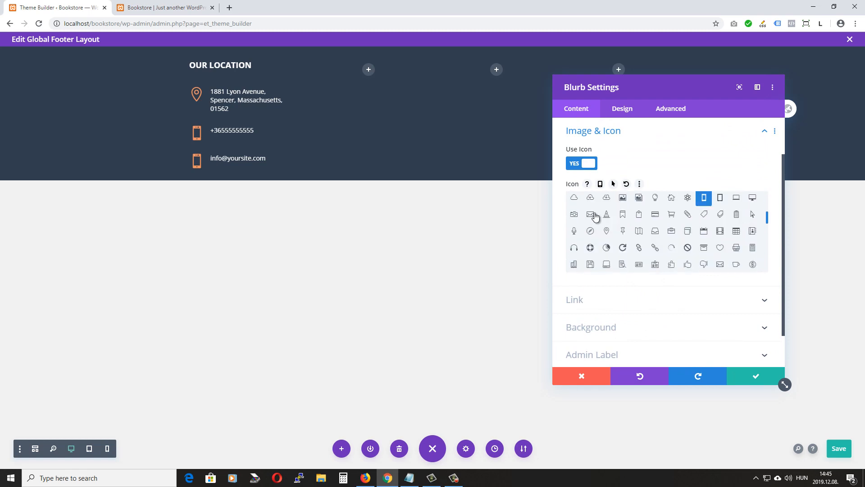
click(590, 215)
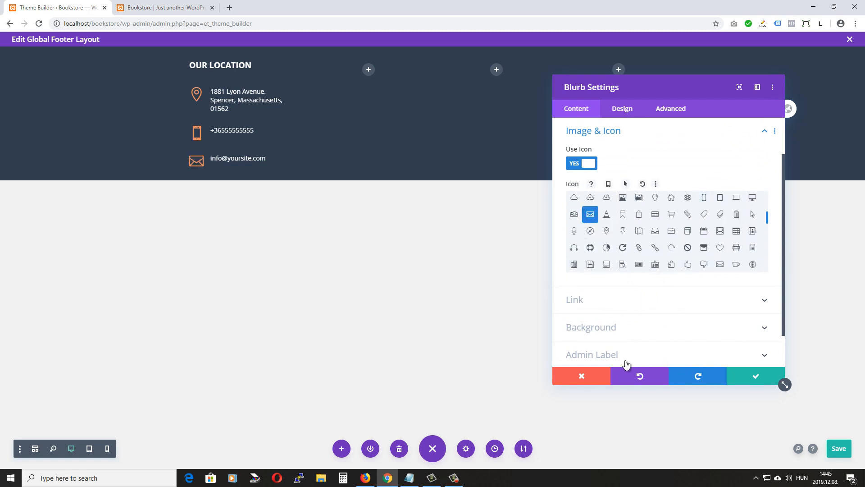
click(756, 379)
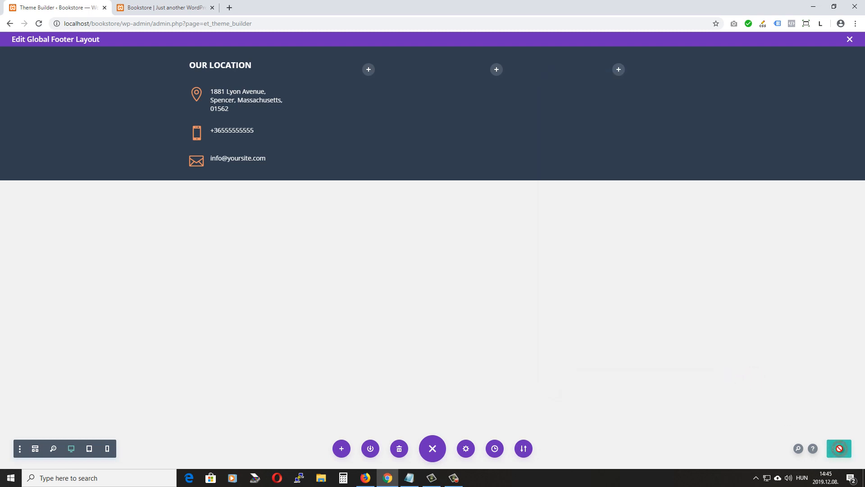
click(166, 8)
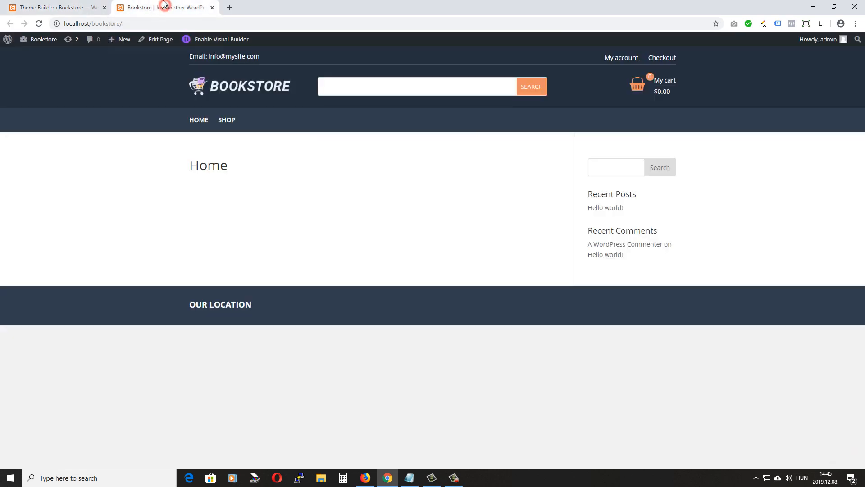
click(39, 23)
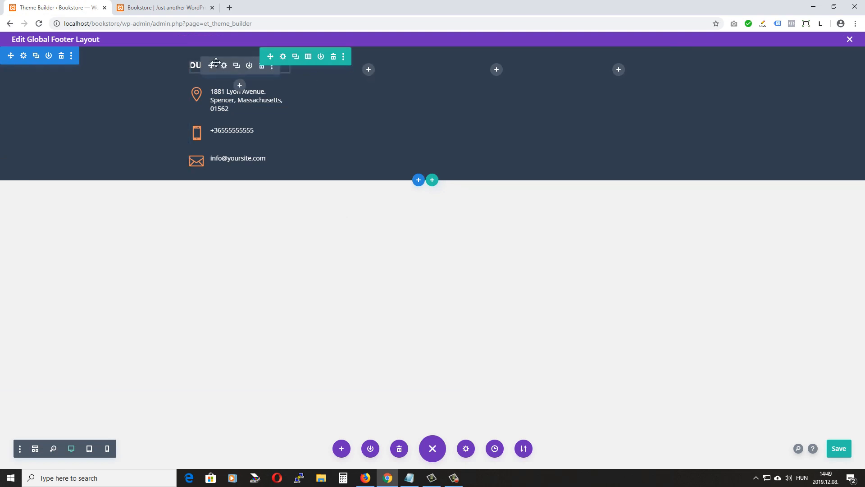
Duplicate the OUR LOCATION heading into column two and retitle it 'our company'
click(237, 67)
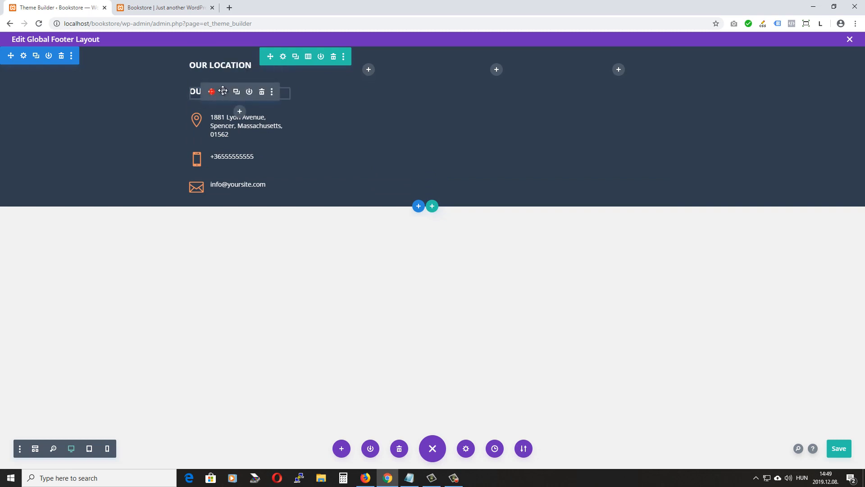
click(248, 90)
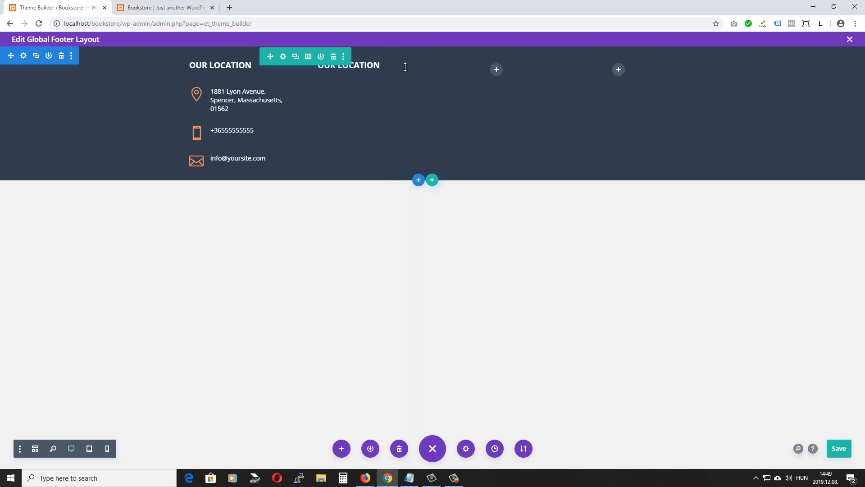
click(353, 66)
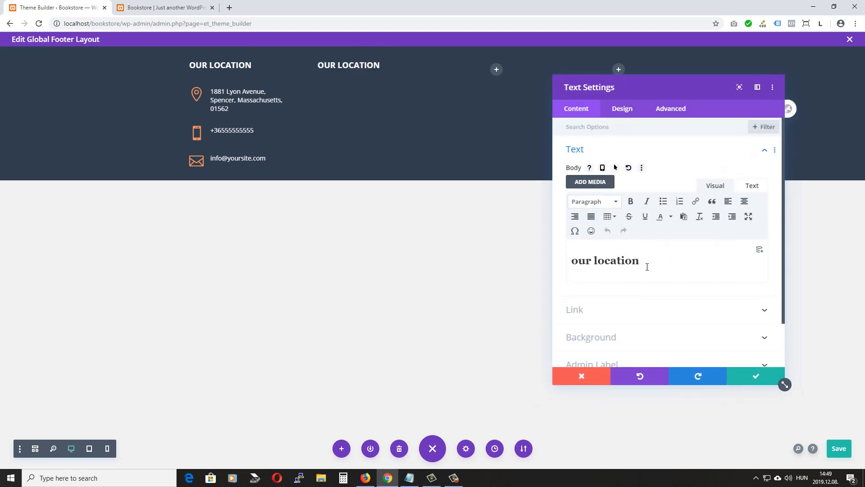
drag(640, 261, 564, 263)
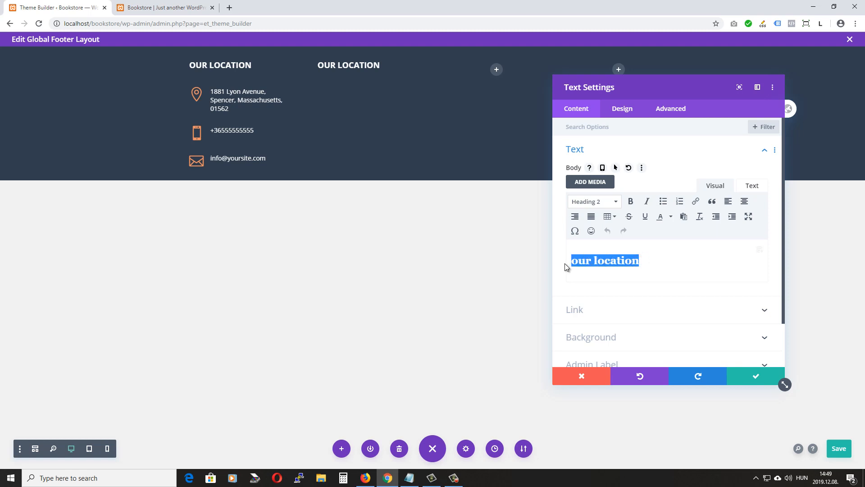
text(o)
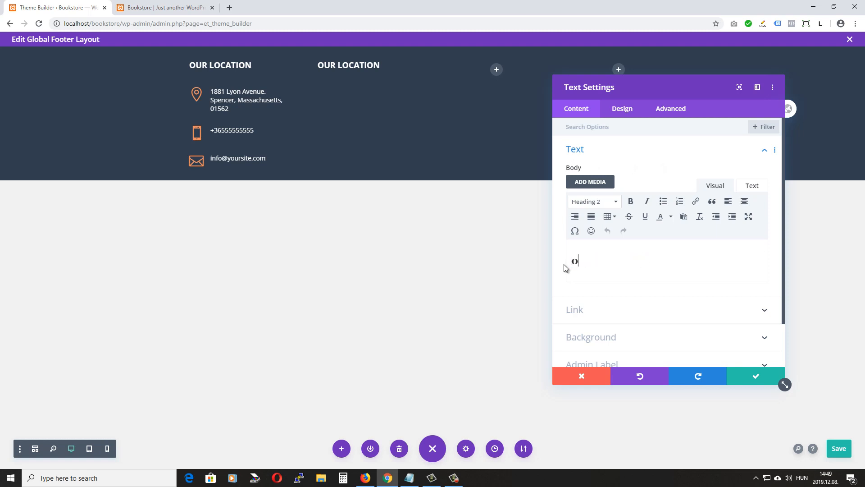
text(ur compabny)
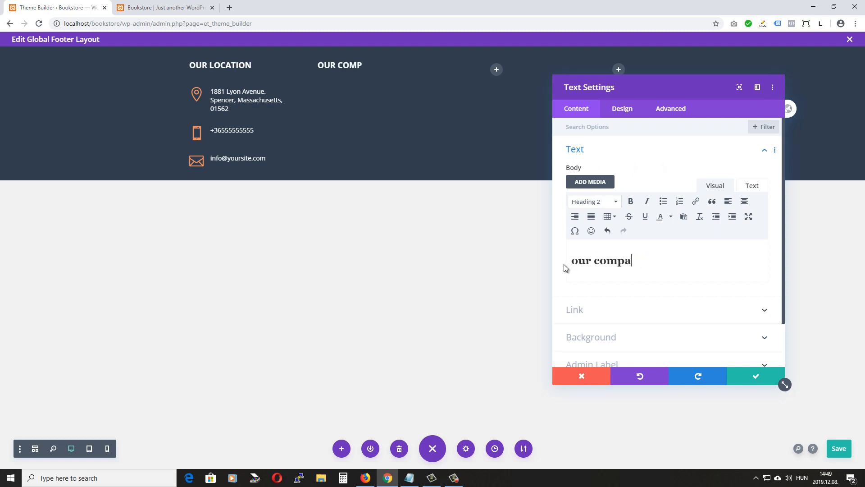
key(BackSpace)
key(BackSpace)
key(BackSpace)
text(ny)
click(757, 379)
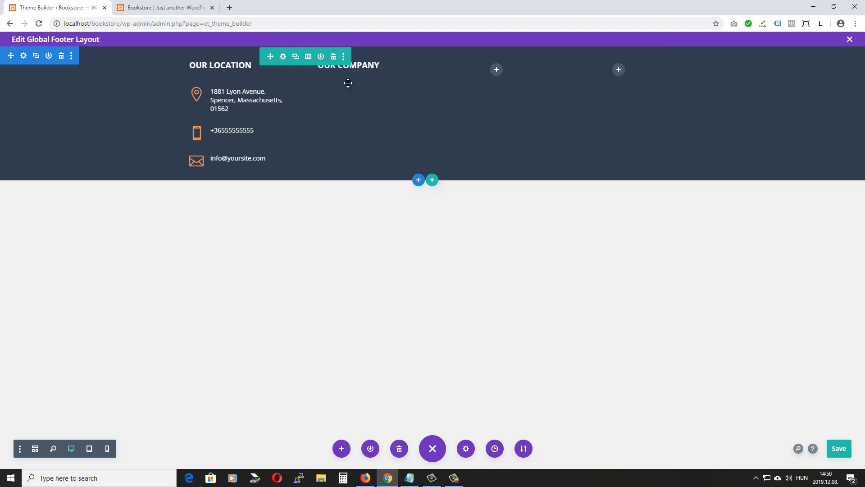
Insert a blurb under OUR COMPANY, clear its body text and title it 'About us'
click(366, 85)
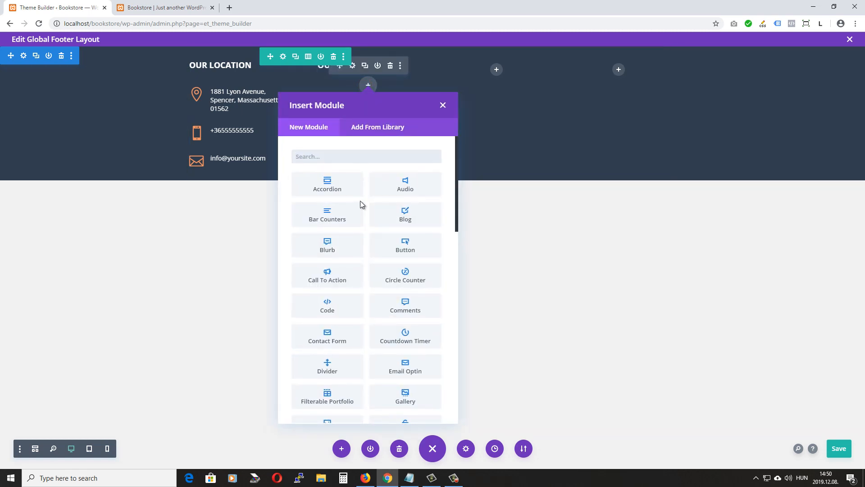
click(331, 247)
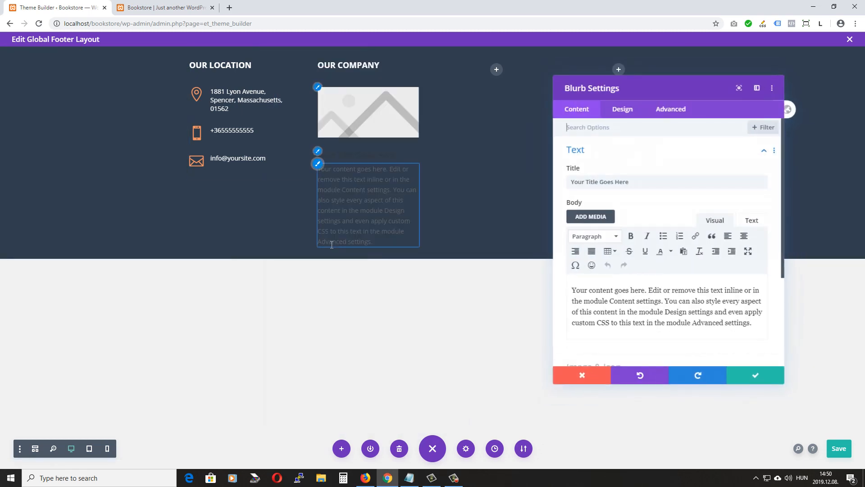
drag(758, 328, 531, 288)
key(BackSpace)
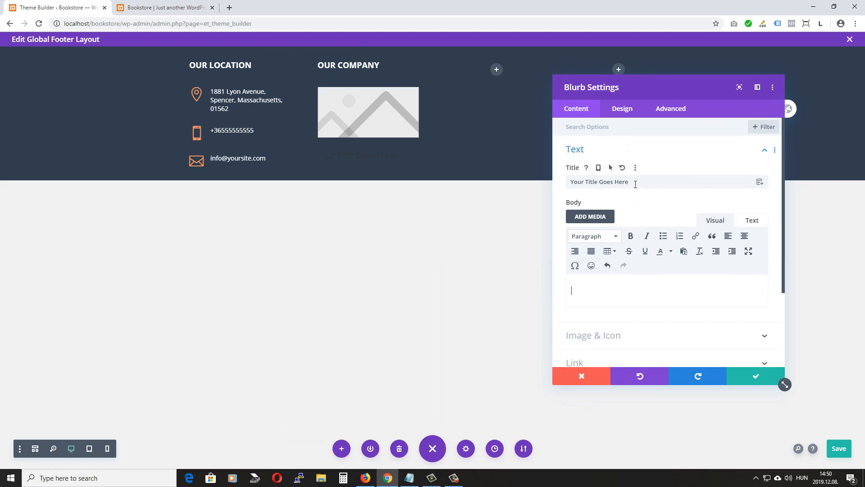
drag(635, 184, 529, 184)
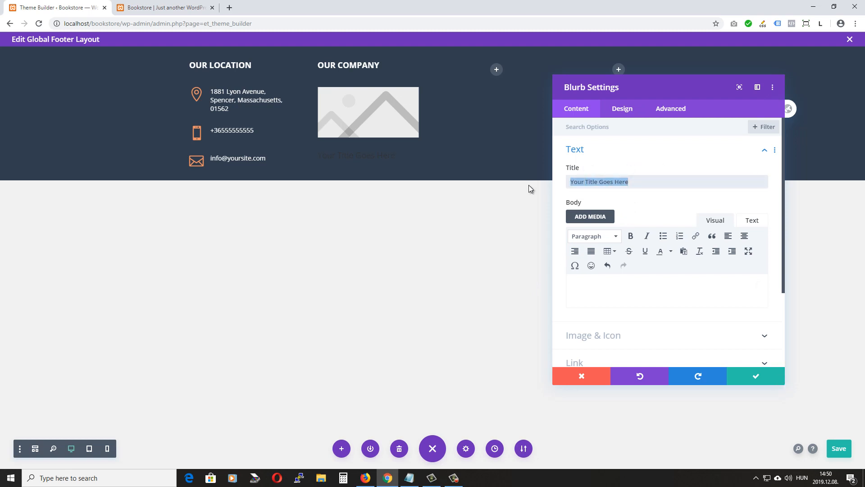
text(Abo)
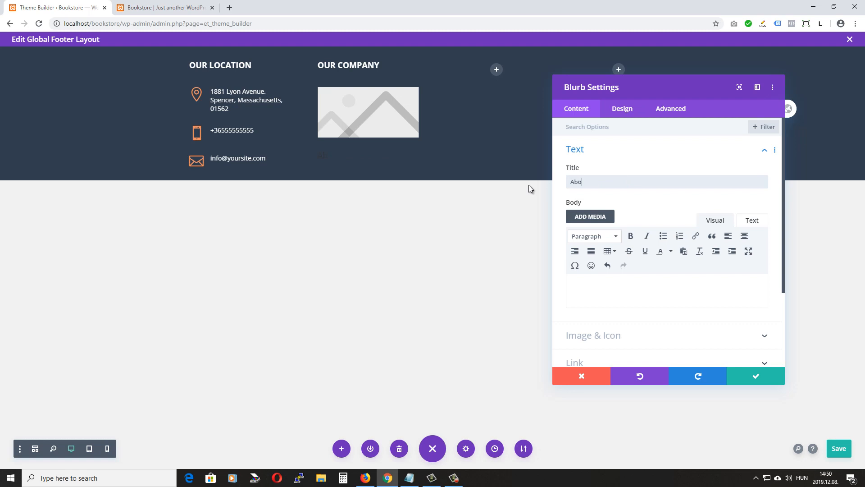
text(ut us)
Switch the blurb to use an icon and pick the right-pointing arrow
scroll(622, 251, down, 2)
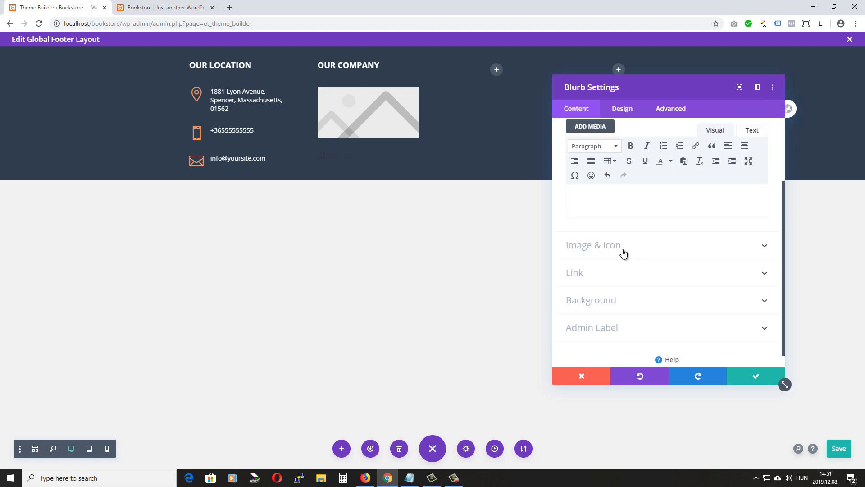
click(615, 246)
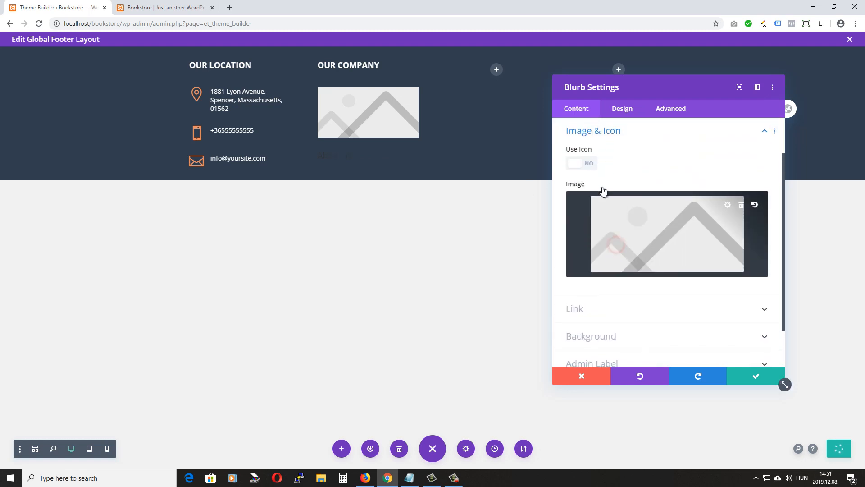
click(572, 167)
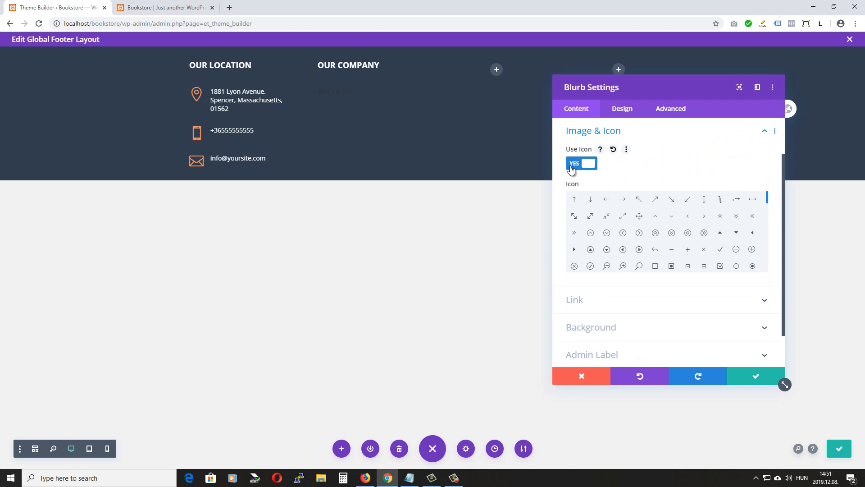
click(705, 216)
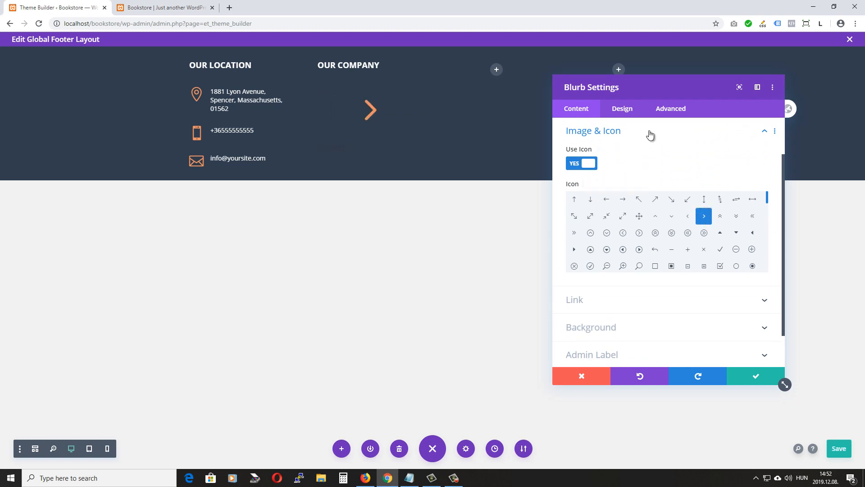
Place the blurb's icon left of the title with a custom 17px size
click(623, 110)
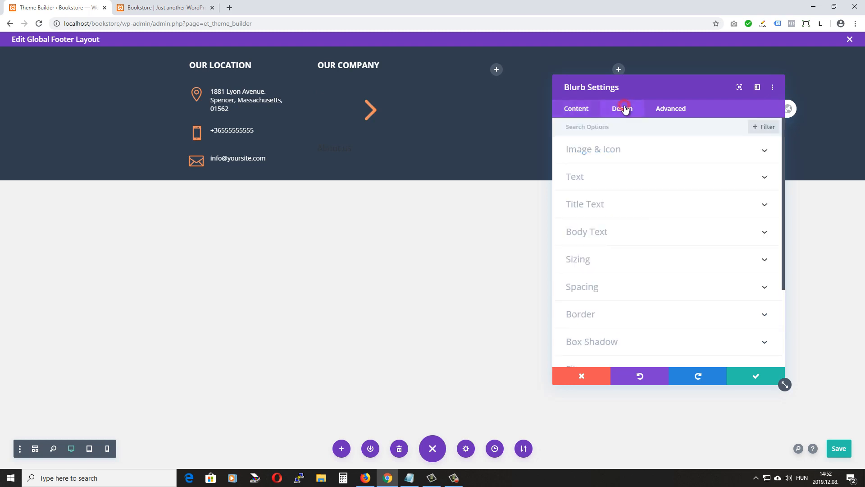
click(615, 149)
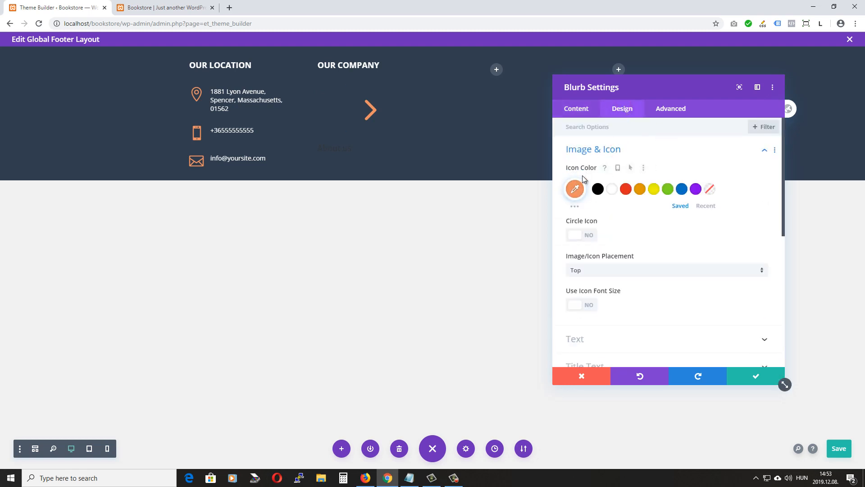
click(588, 272)
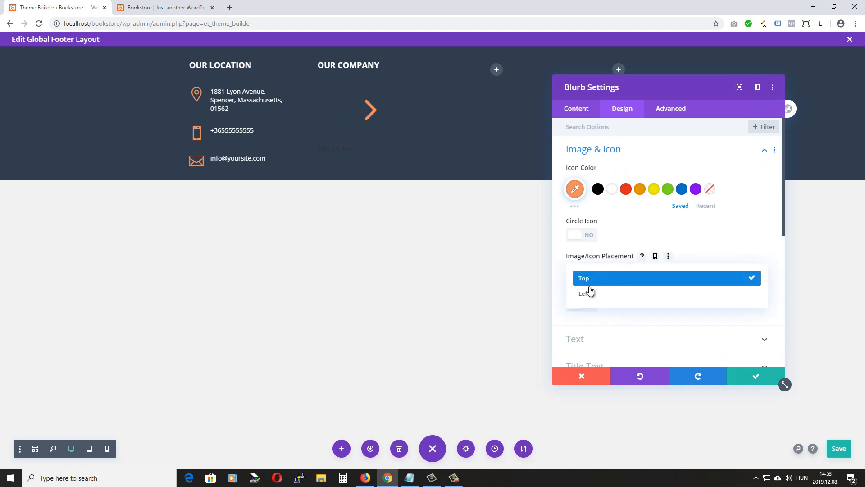
click(590, 292)
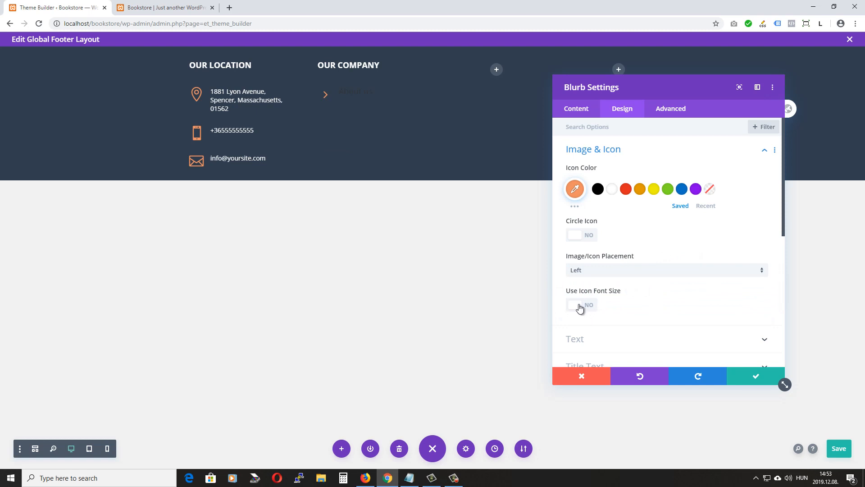
click(578, 305)
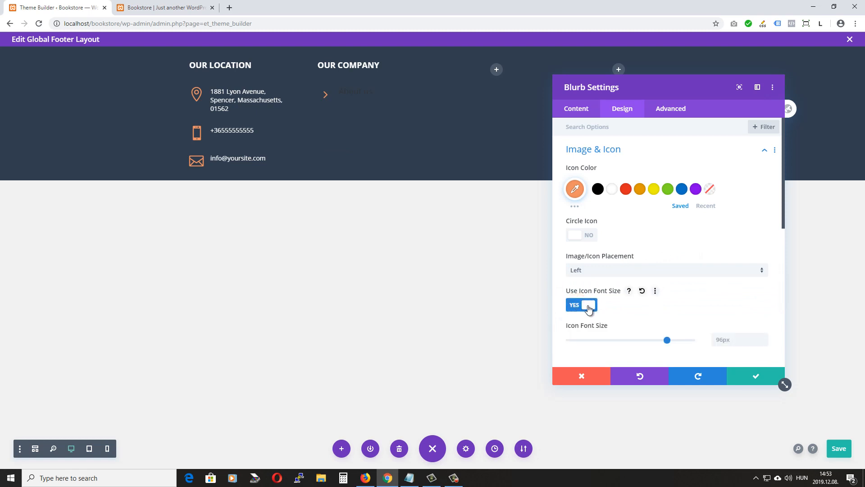
click(722, 340)
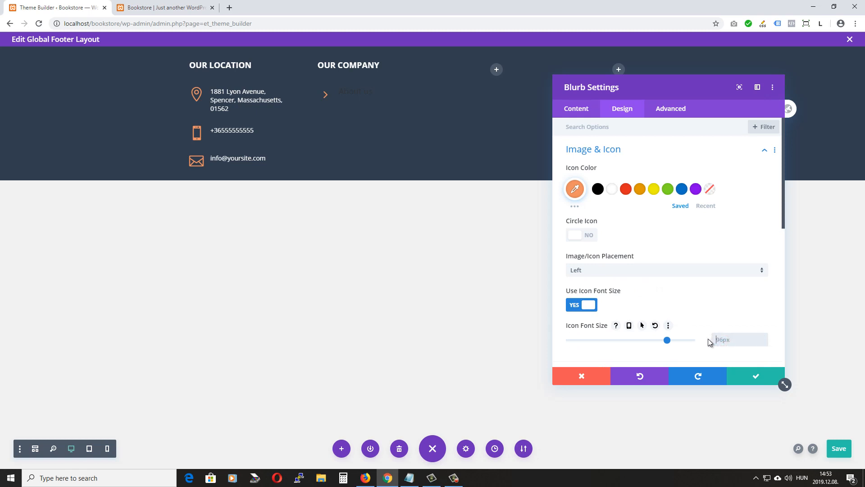
text(17px)
Make the About us title white at 15px and bring up the Advanced options
scroll(734, 320, down, 4)
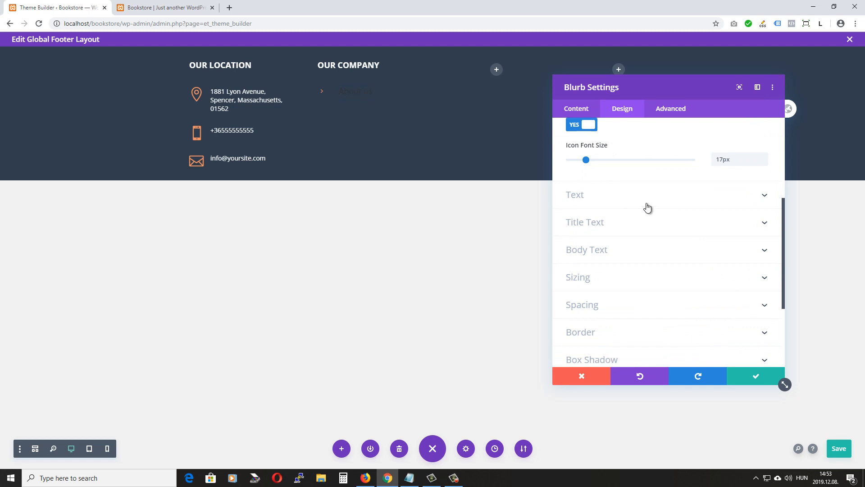
click(637, 223)
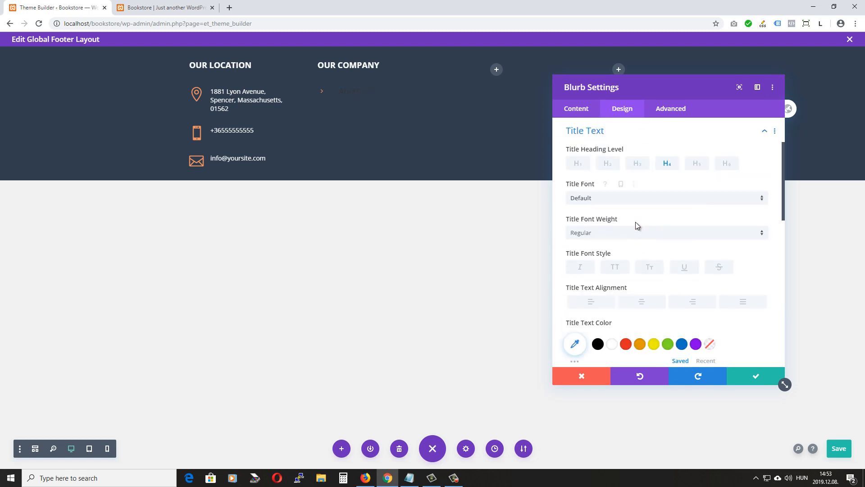
scroll(667, 213, down, 1)
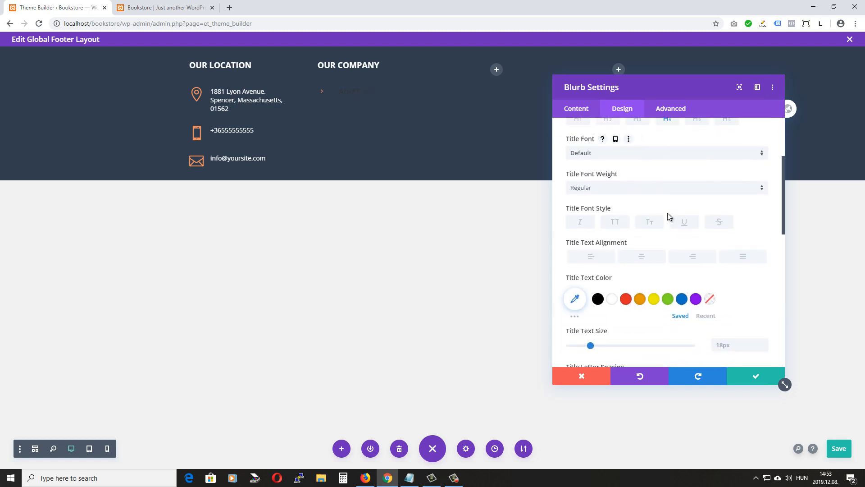
click(612, 300)
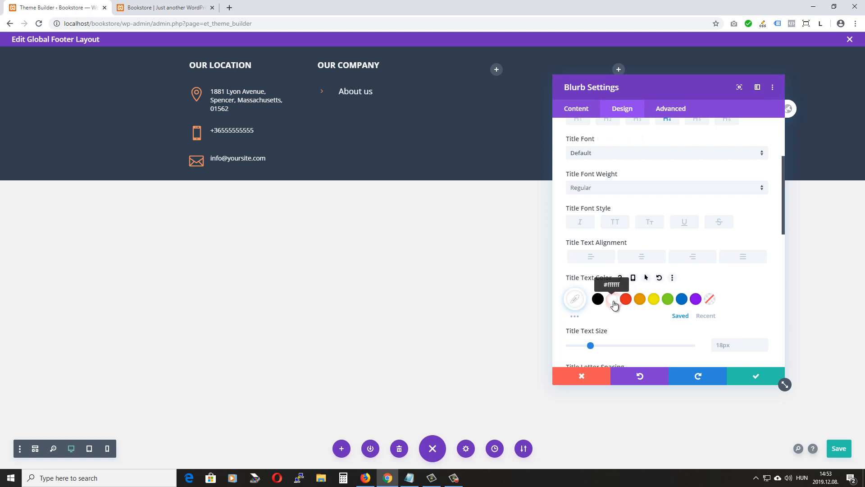
click(763, 349)
click(763, 348)
click(763, 348)
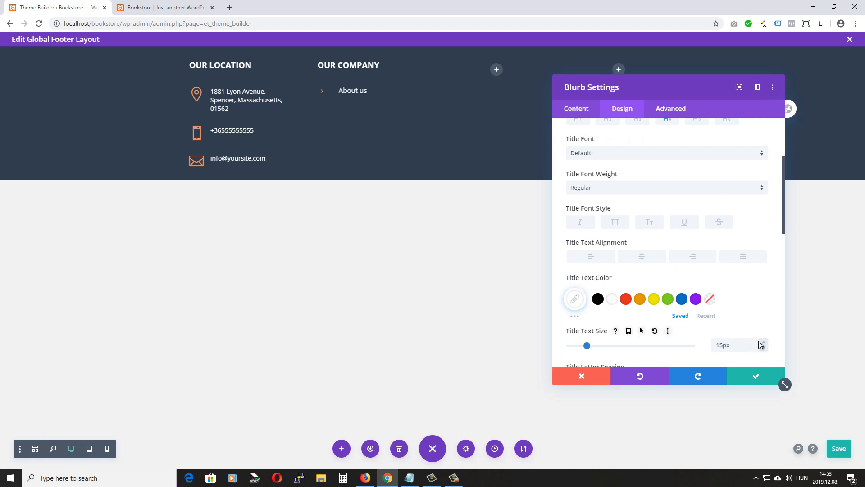
scroll(745, 300, down, 2)
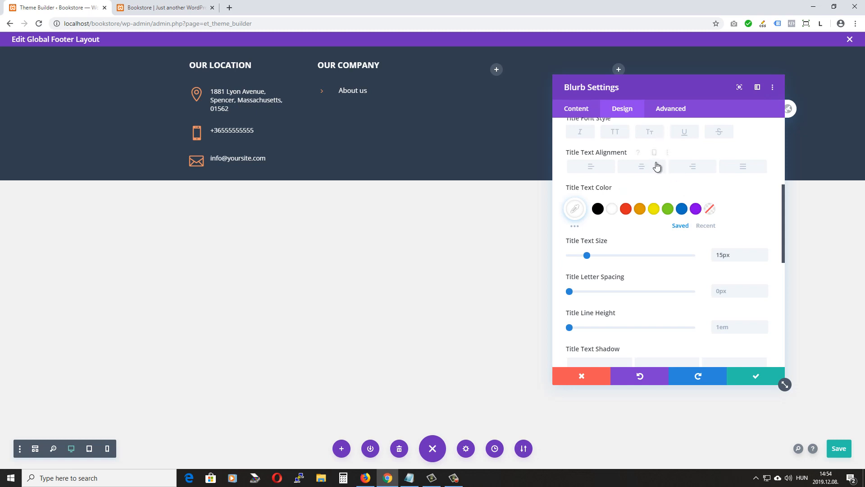
click(671, 111)
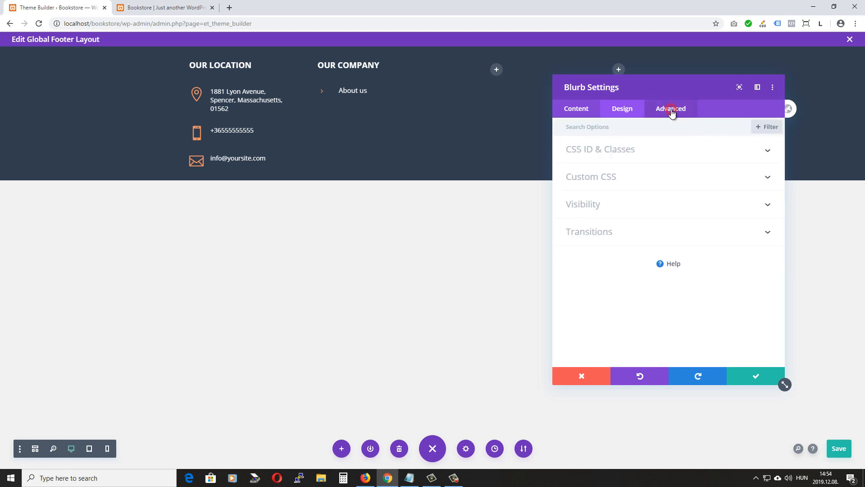
Add custom CSS 'margin-left: -20px' to the Blurb Title and save the blurb
click(623, 176)
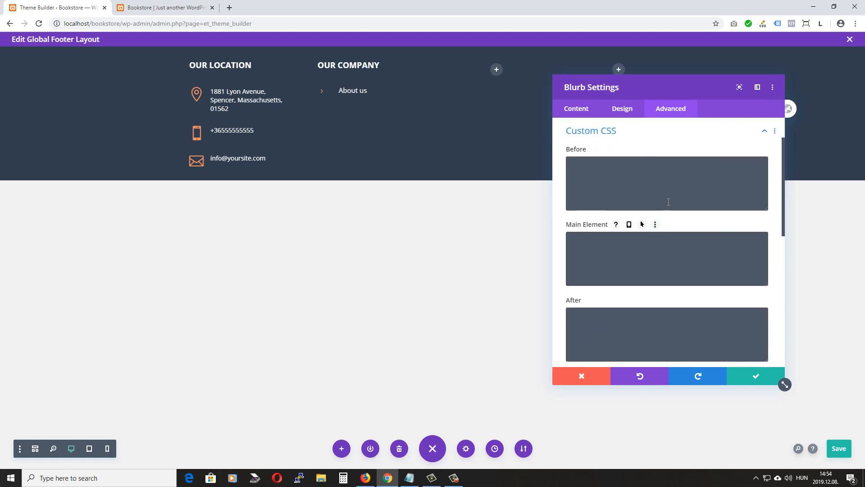
scroll(650, 153, down, 3)
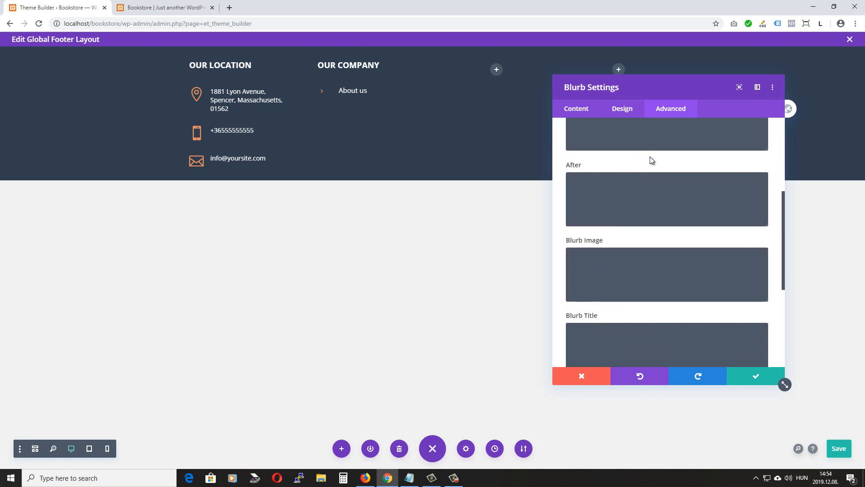
scroll(650, 156, down, 2)
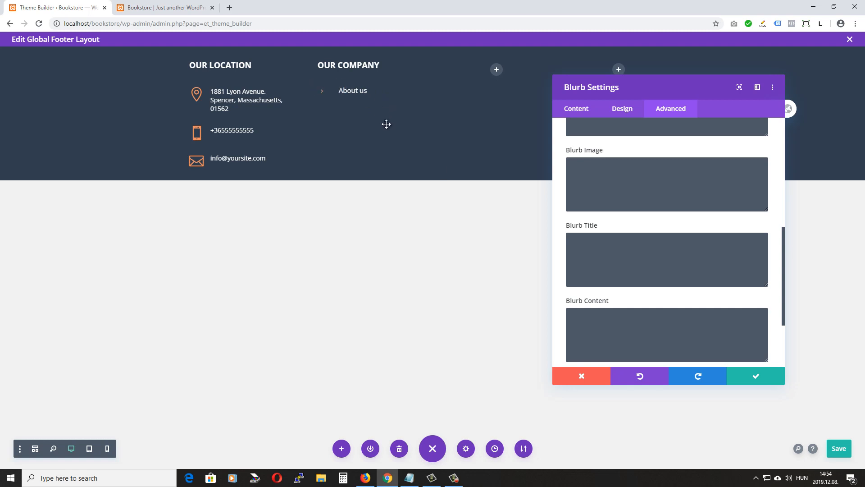
click(601, 253)
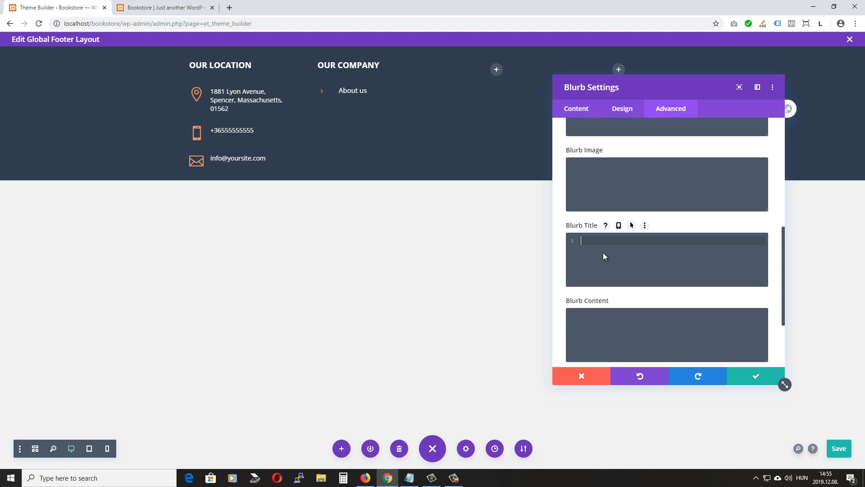
text(margin-left: -)
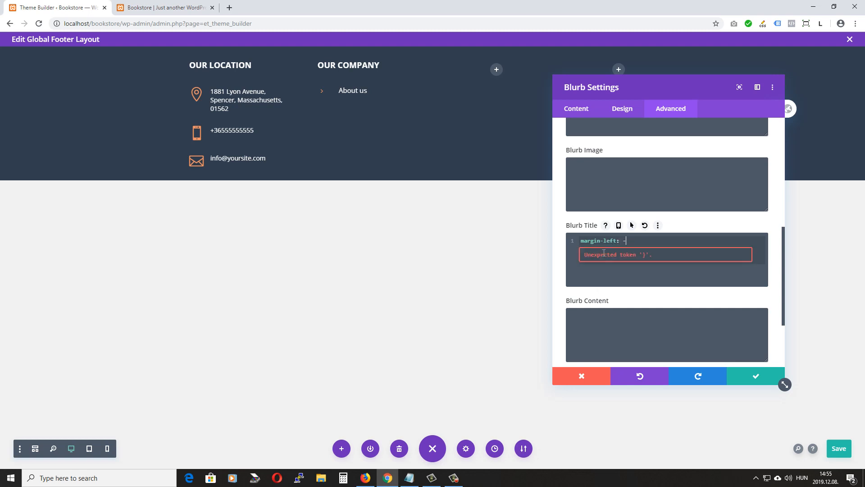
text(10px)
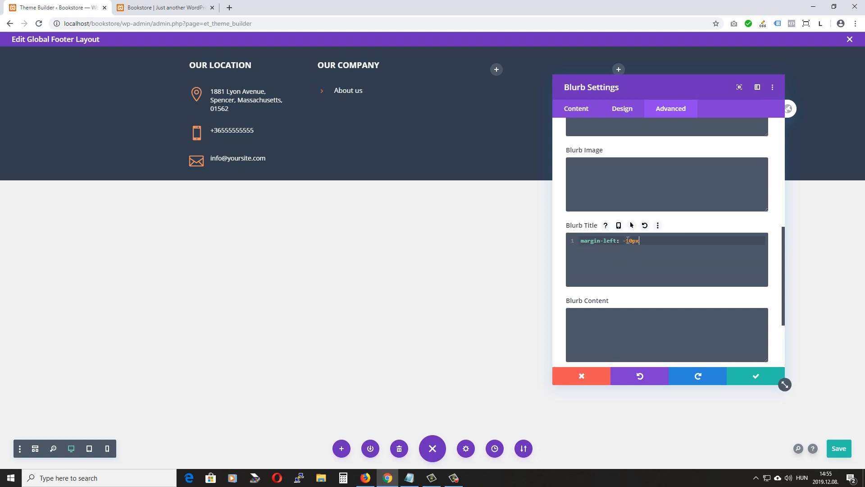
drag(628, 240, 630, 241)
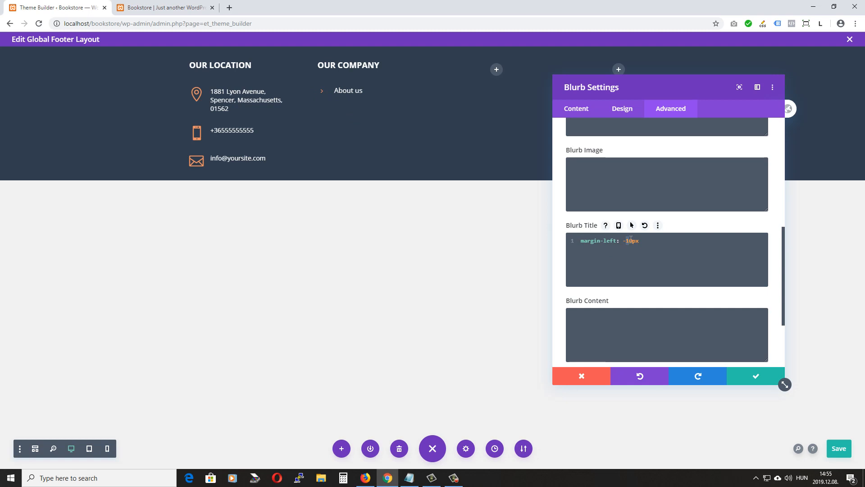
text(2)
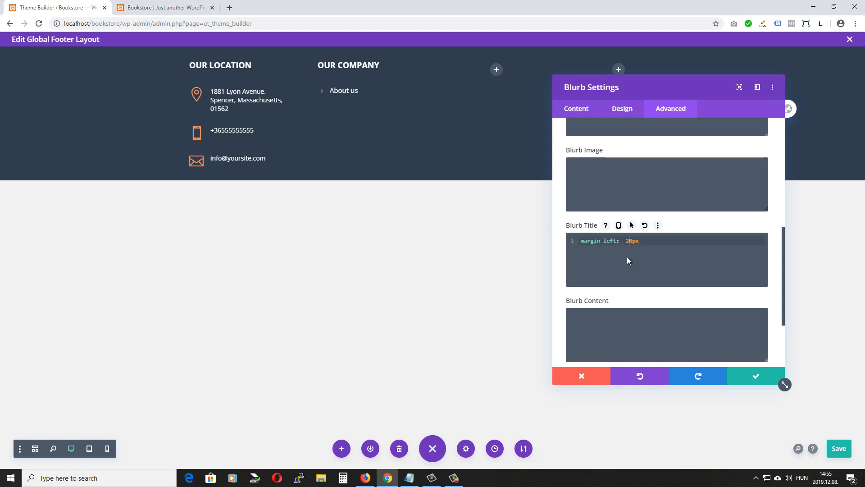
click(755, 379)
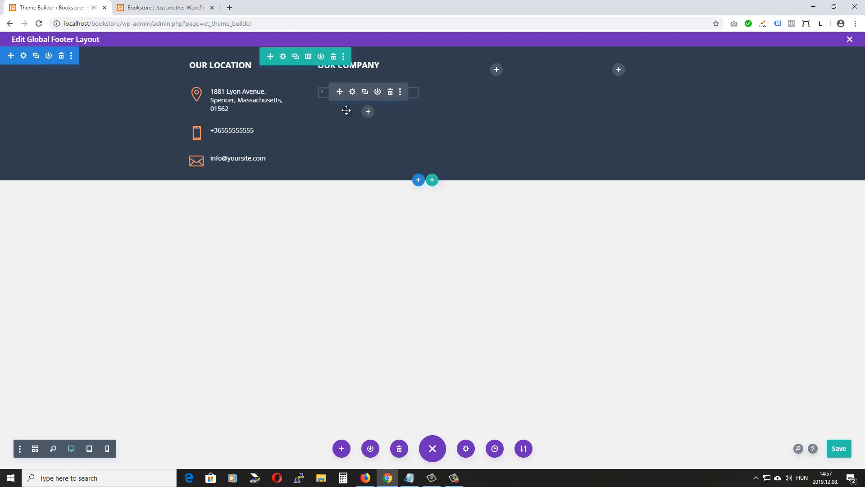
Duplicate the About us link and retitle the copy 'Contact us'
mouse_move(324, 92)
click(365, 93)
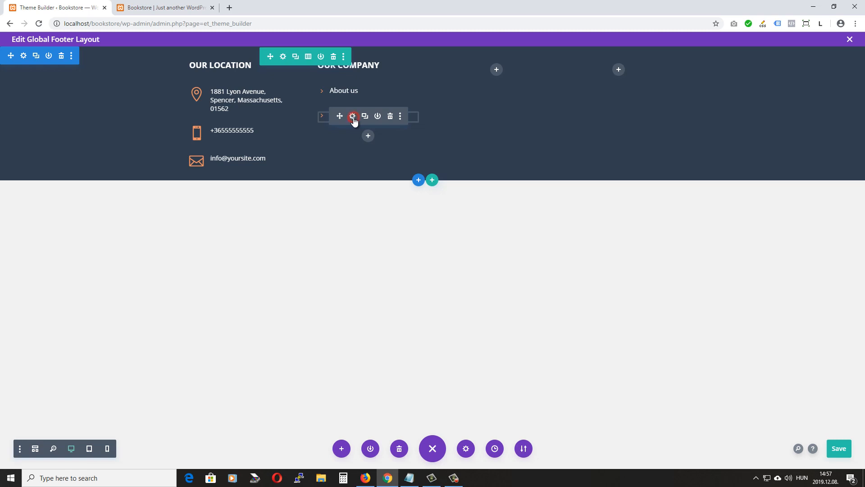
click(353, 117)
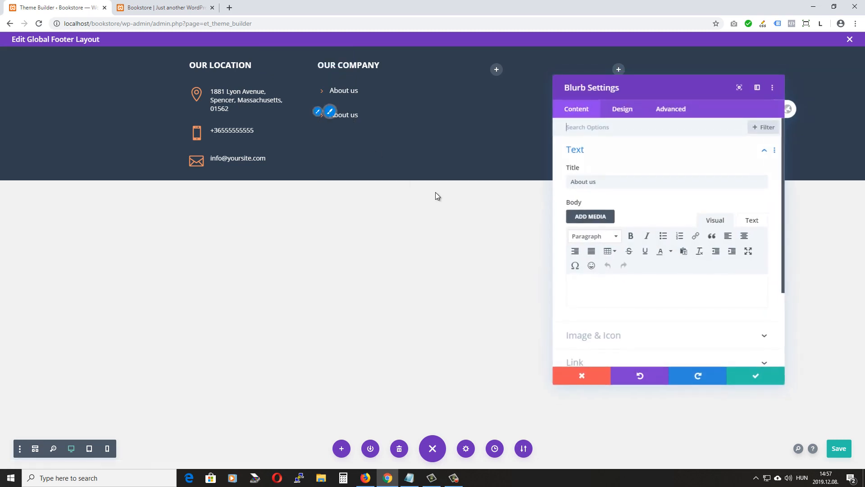
triple_click(594, 181)
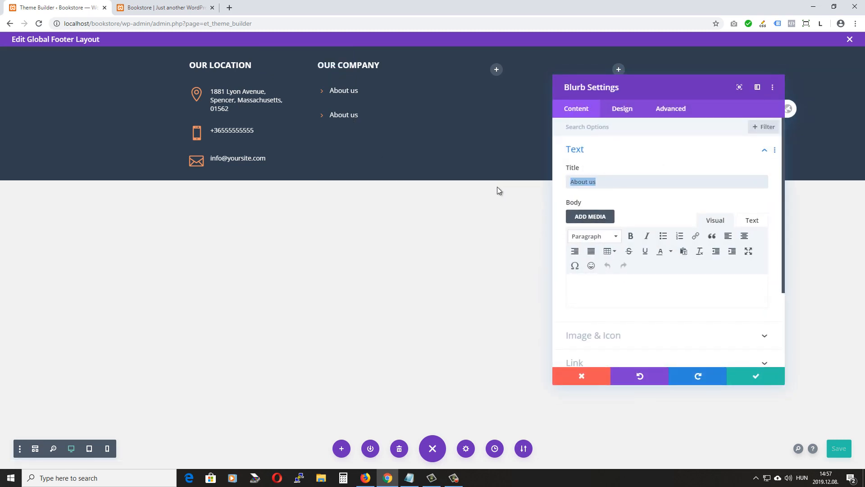
text(Contact us)
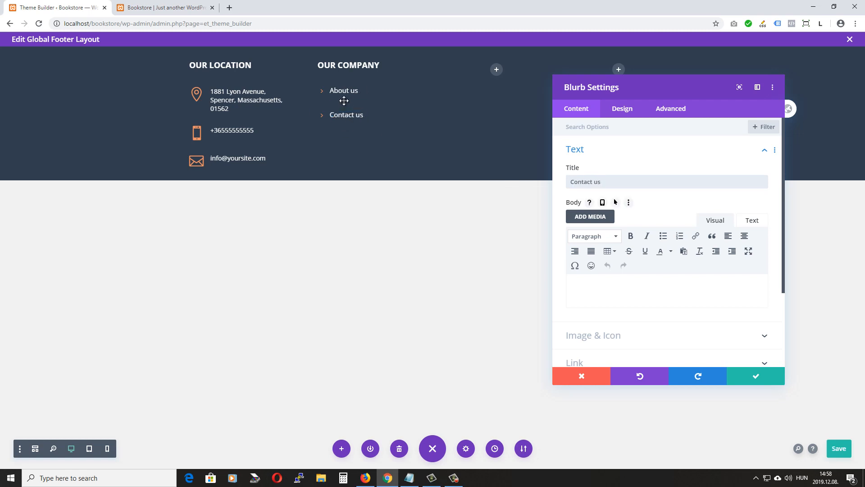
Set the Contact us blurb's top margin to -15px under Design > Spacing and save
click(623, 108)
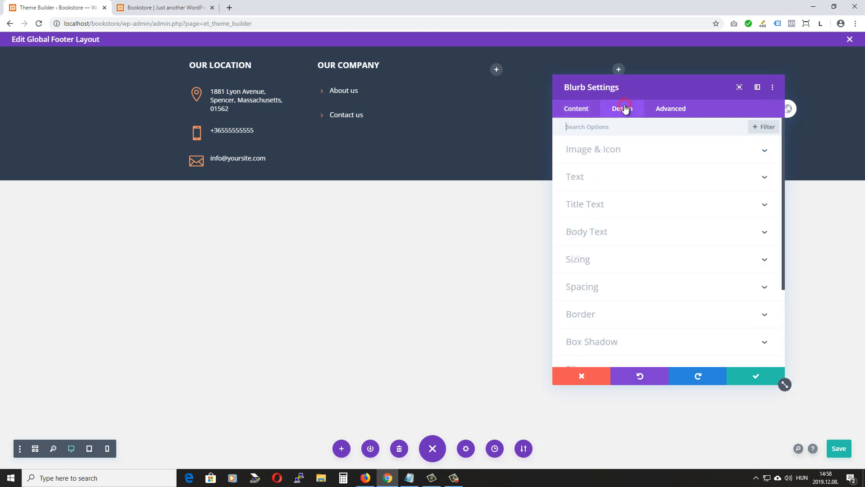
click(593, 290)
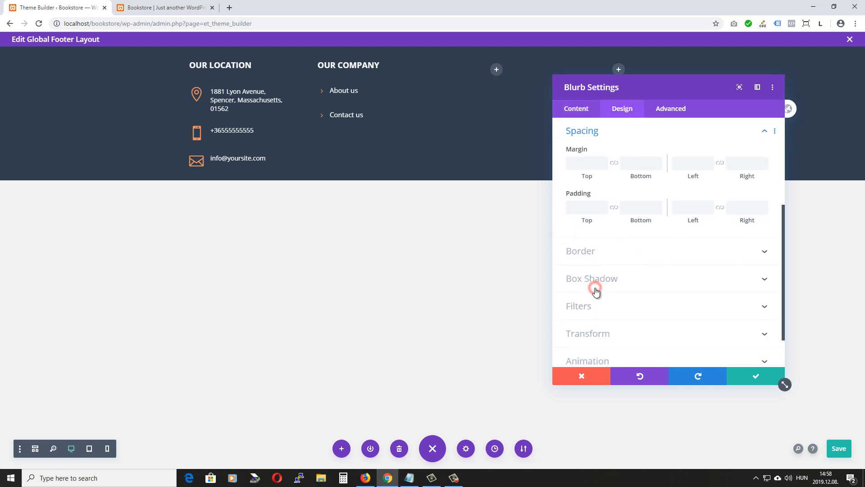
click(581, 165)
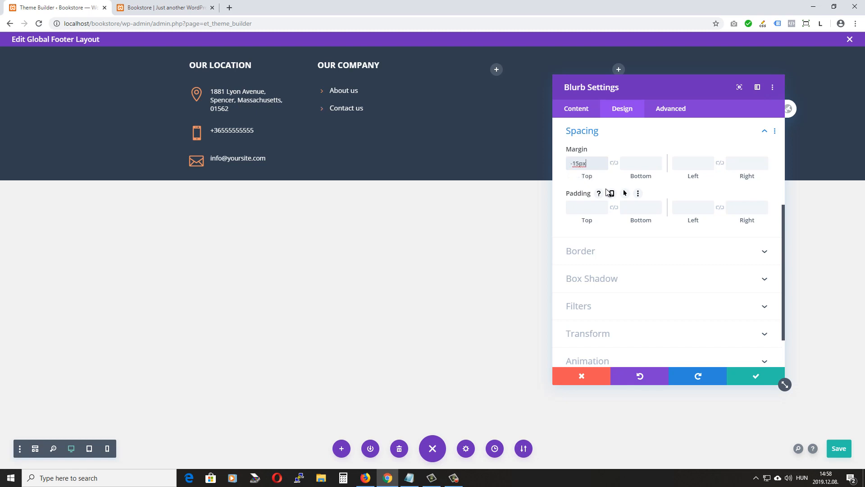
click(759, 376)
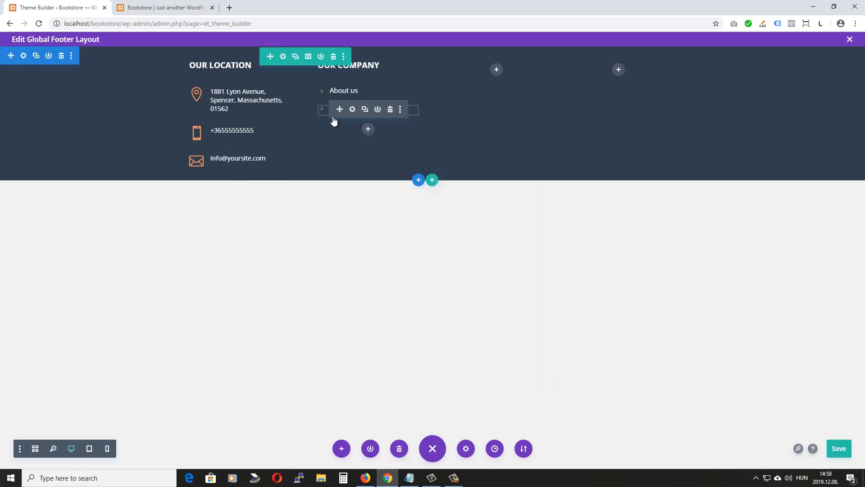
Duplicate the Contact us link, retitle the copy 'Stores', and save
click(365, 110)
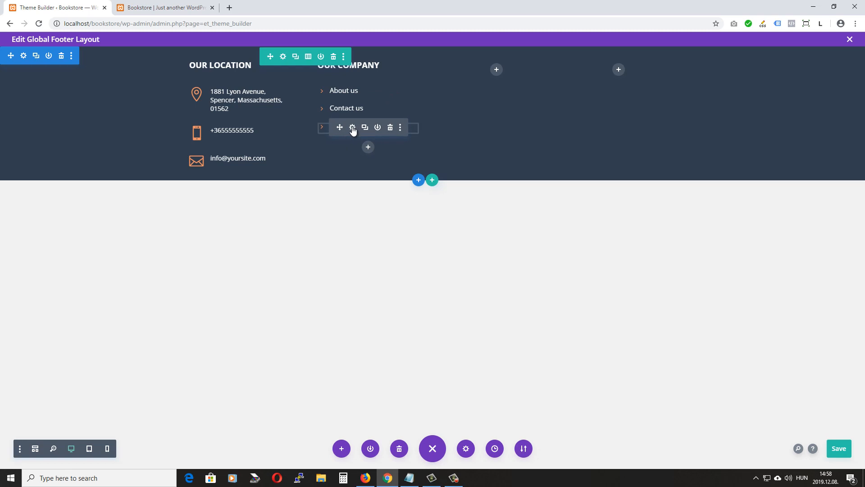
click(352, 127)
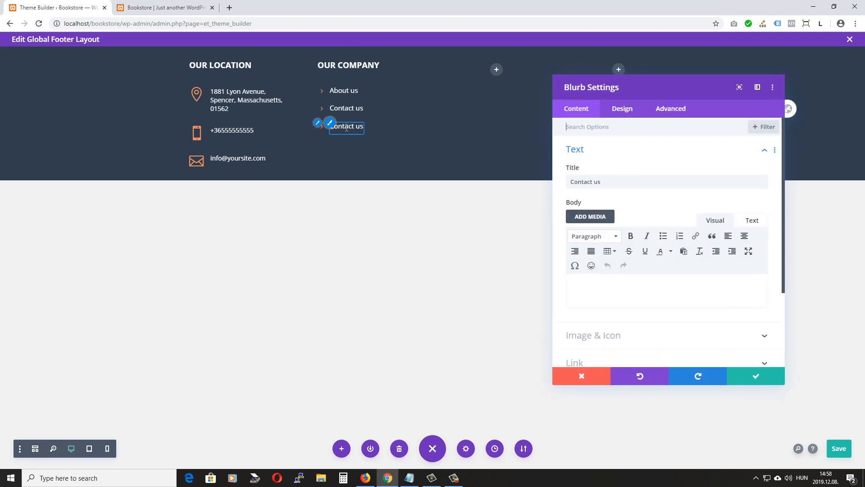
triple_click(582, 177)
text(S)
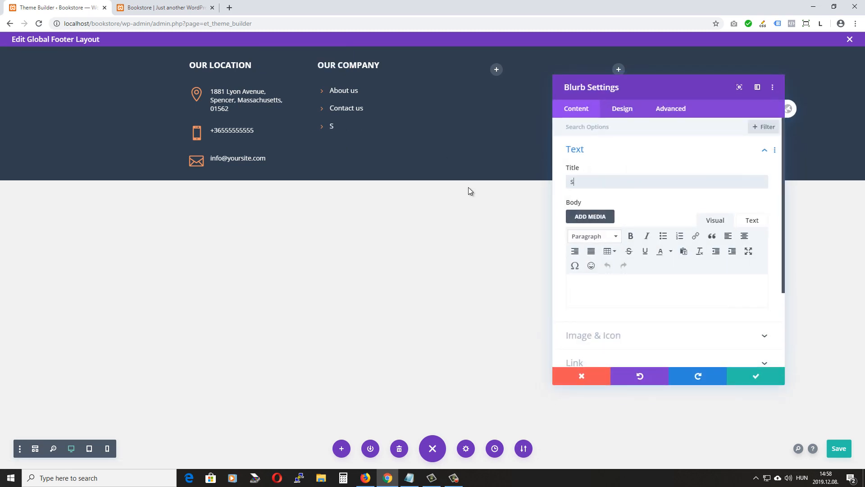
text(tores)
click(752, 377)
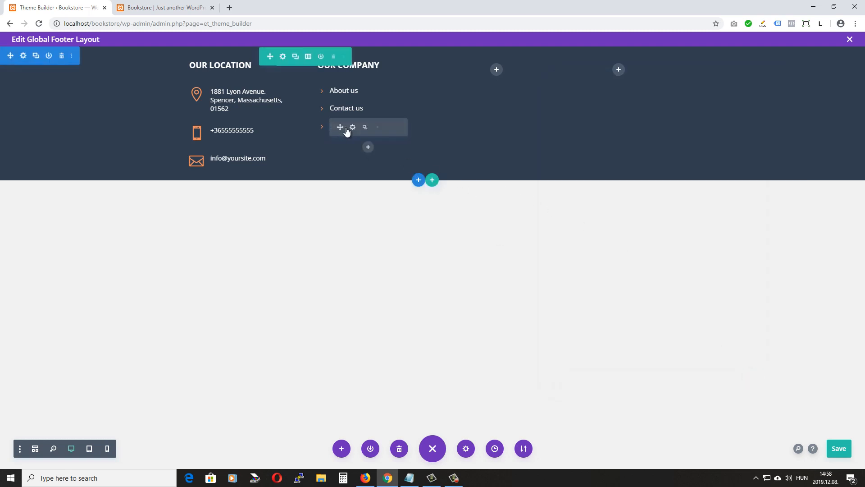
Duplicate Stores as a 'Delivery' link, correcting the 'Delivary' typo, and save
click(364, 128)
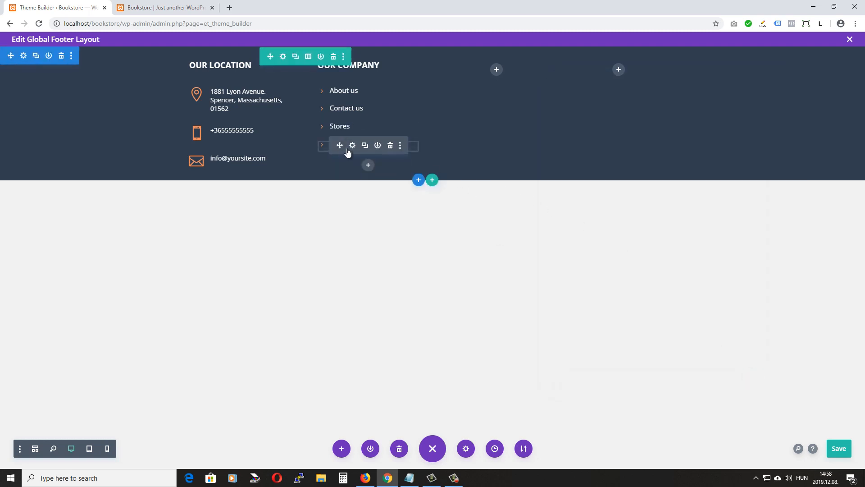
click(352, 145)
drag(603, 182, 528, 187)
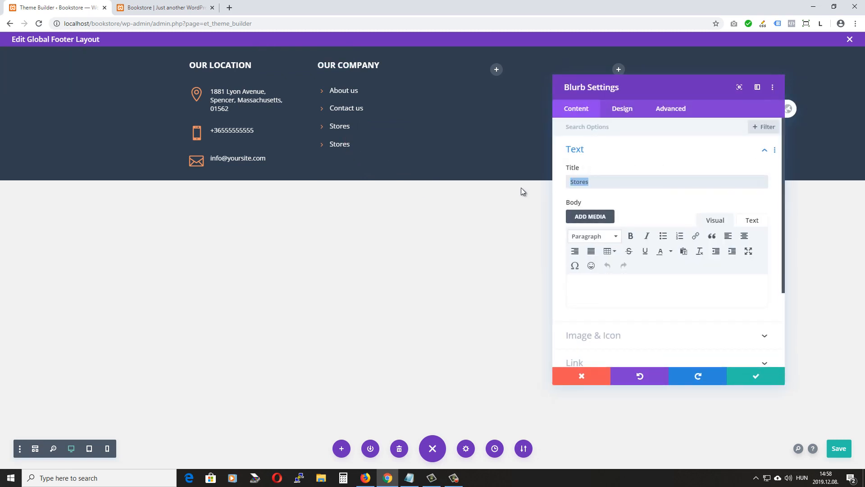
text(Delivary)
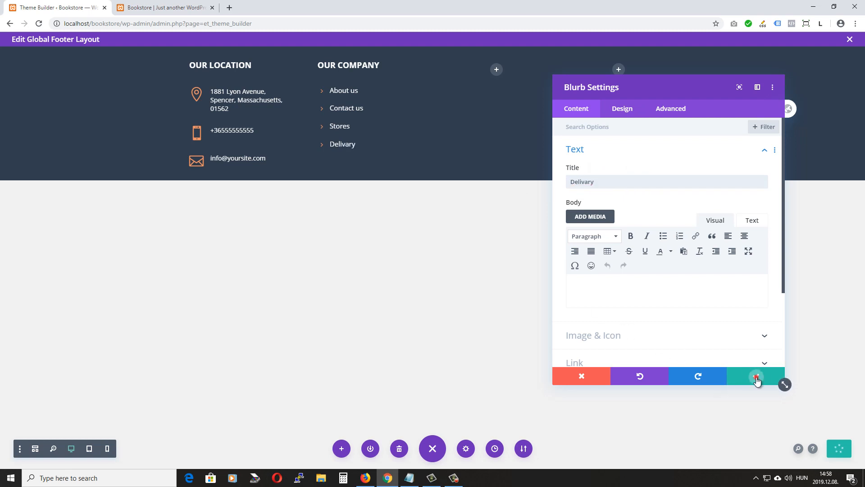
click(751, 375)
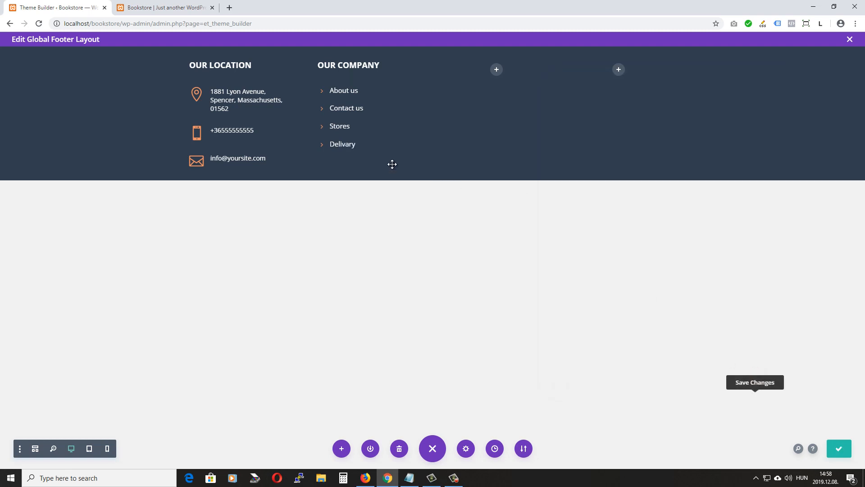
click(353, 145)
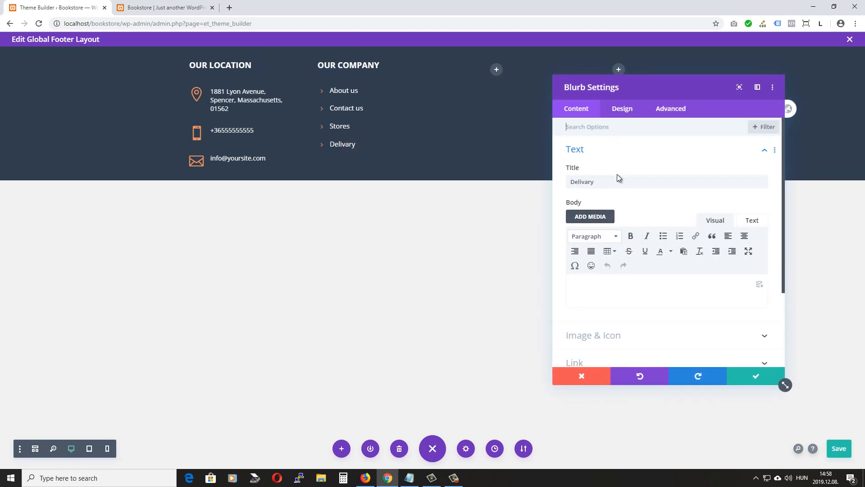
click(588, 182)
key(BackSpace)
text(e)
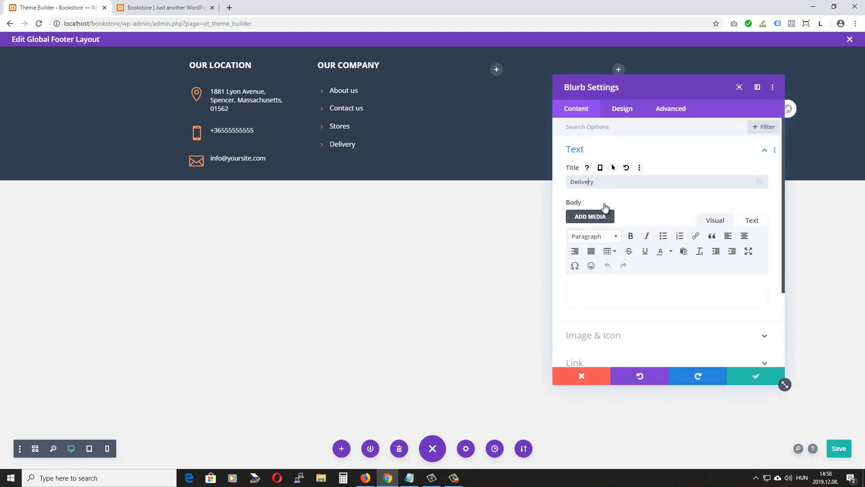
click(752, 378)
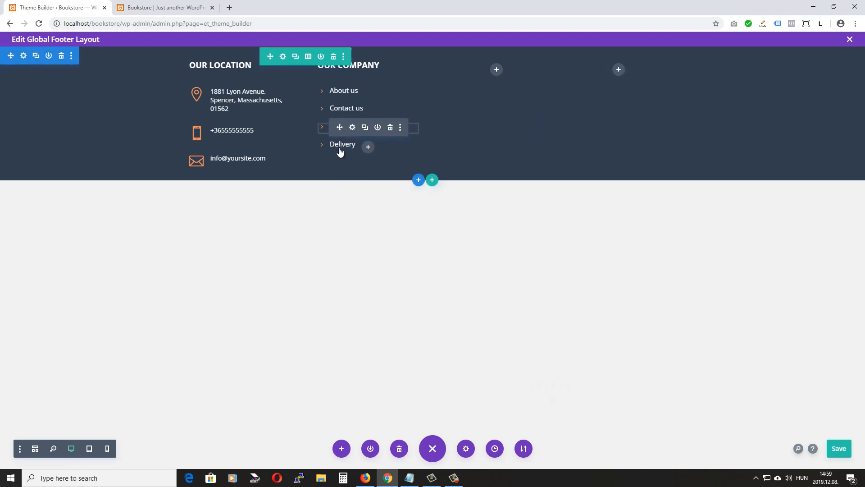
Duplicate the Delivery link and retitle the copy 'Sitemap'
click(364, 145)
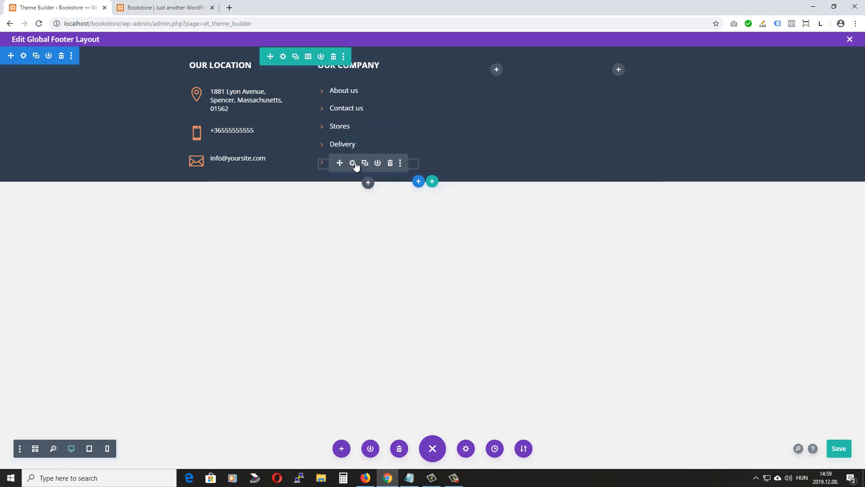
click(353, 162)
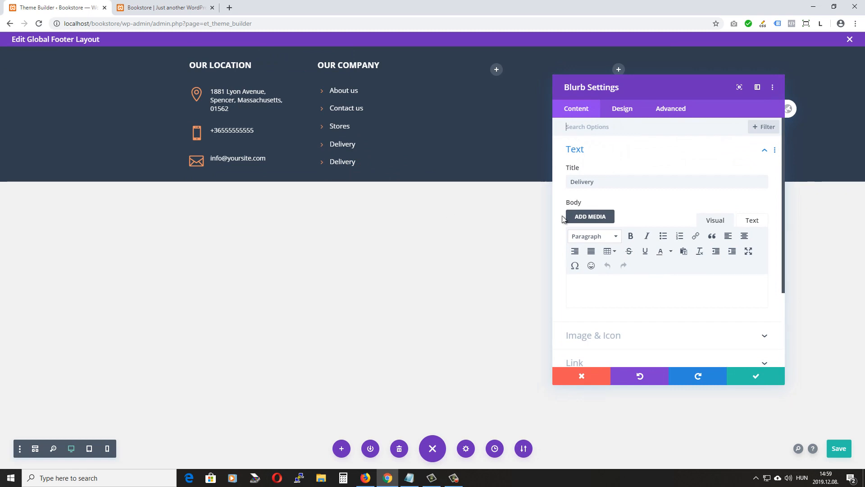
double_click(600, 182)
text(S)
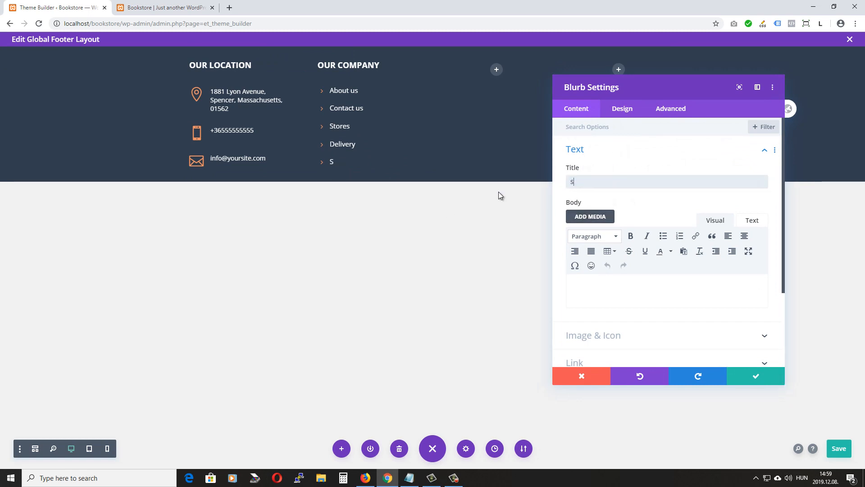
text(ite,m)
key(BackSpace)
key(BackSpace)
text(map)
Confirm the Sitemap link's settings and save the global footer layout
scroll(653, 251, down, 2)
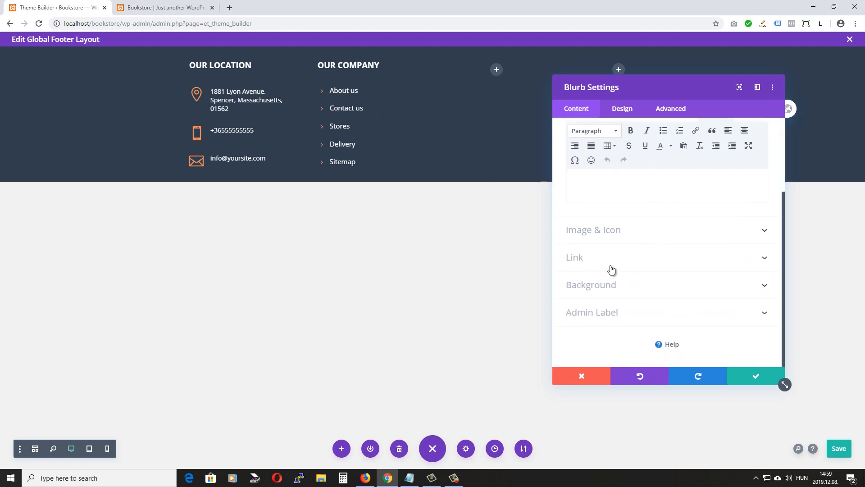
click(763, 258)
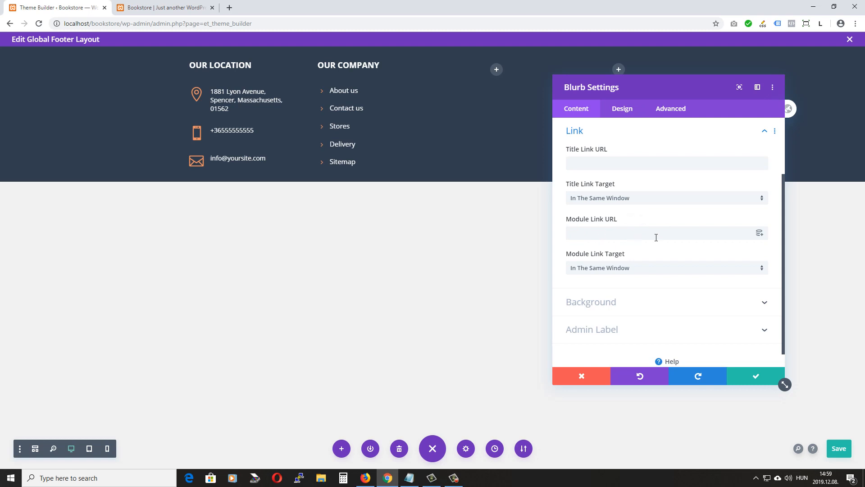
click(762, 379)
click(840, 449)
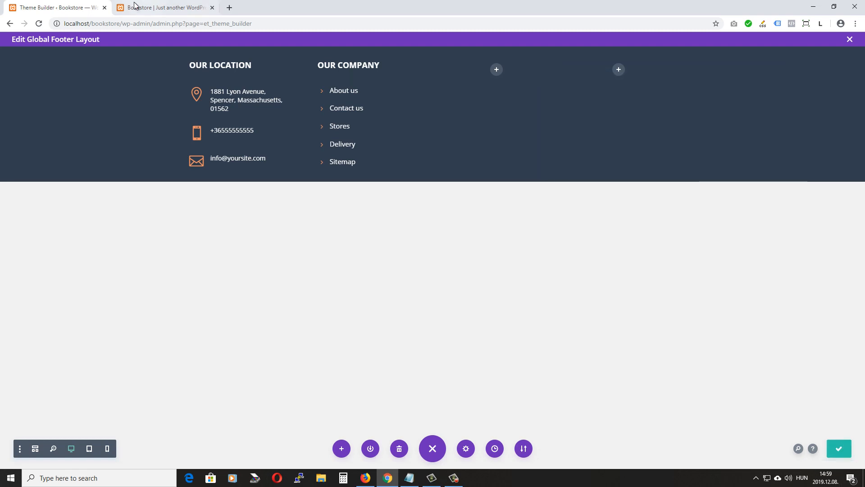
click(135, 8)
click(39, 23)
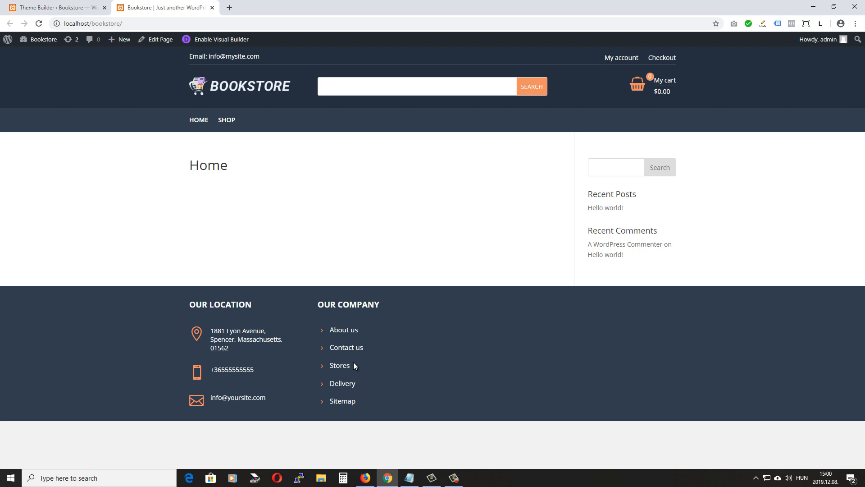
key(ctrl+Tab)
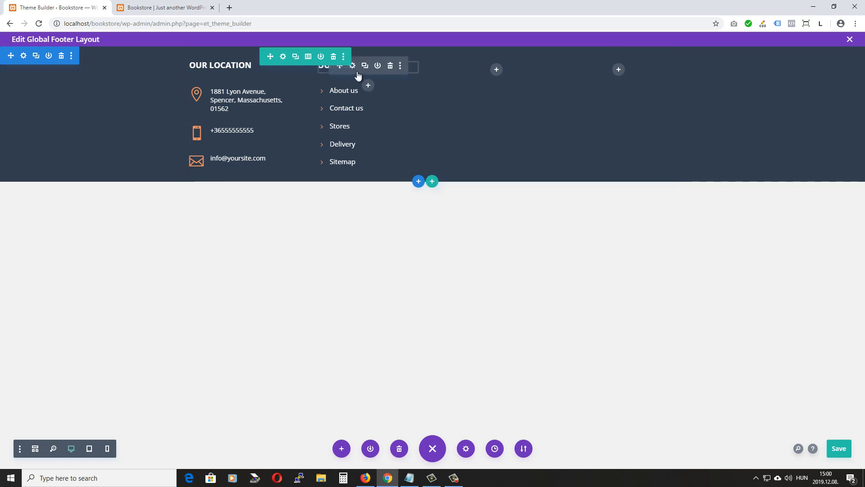
Copy the OUR COMPANY heading into the third column and change its text to 'Your account'
click(366, 67)
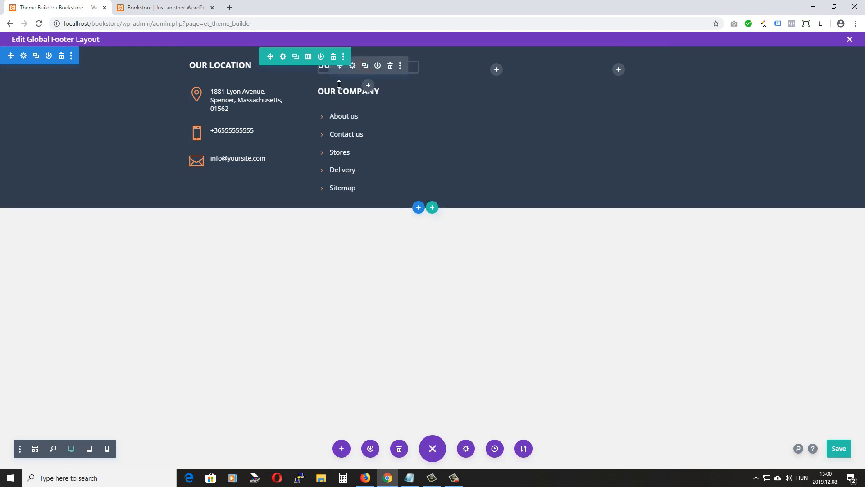
drag(339, 92, 497, 83)
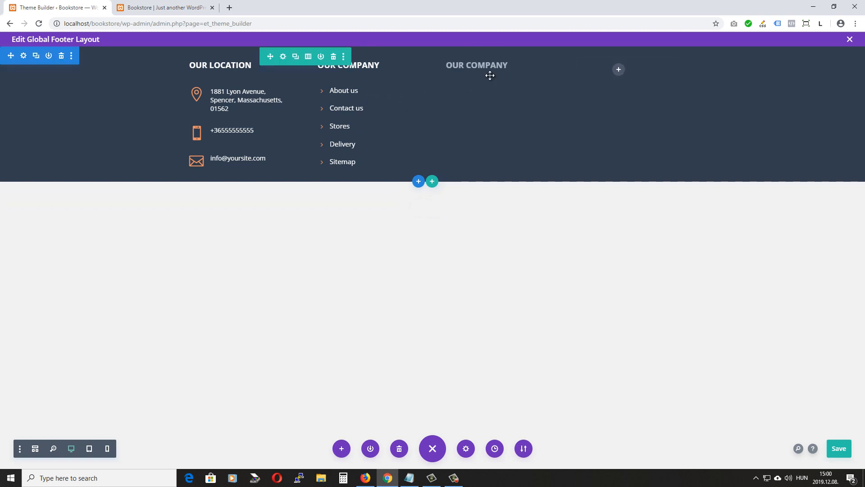
click(480, 67)
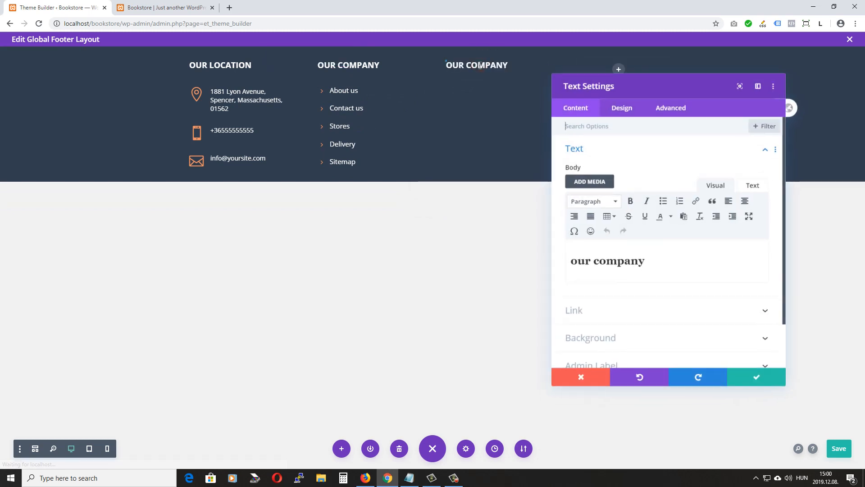
drag(649, 261, 485, 268)
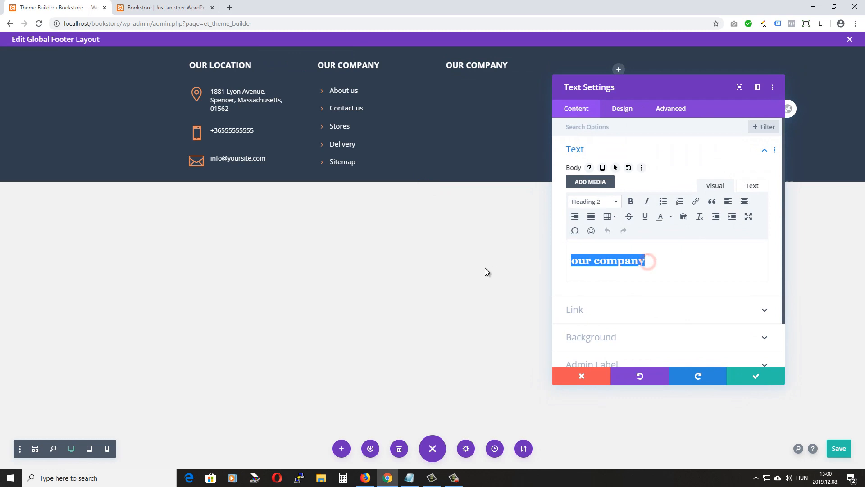
text(Your )
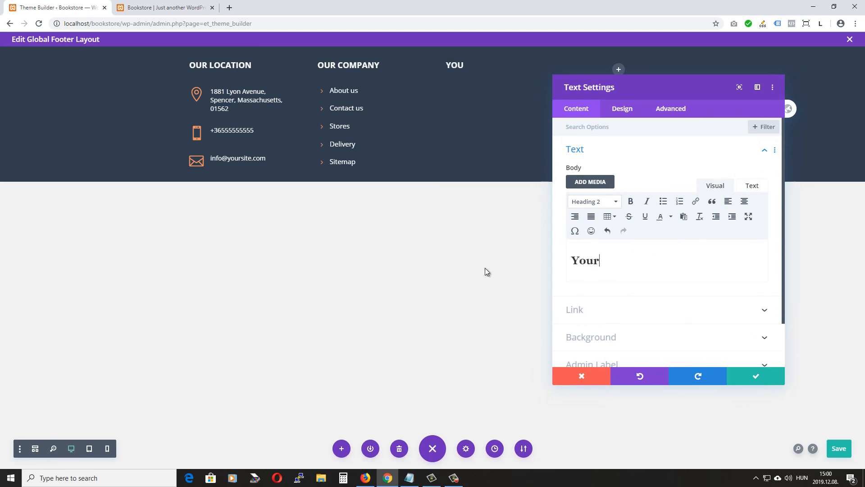
text(account)
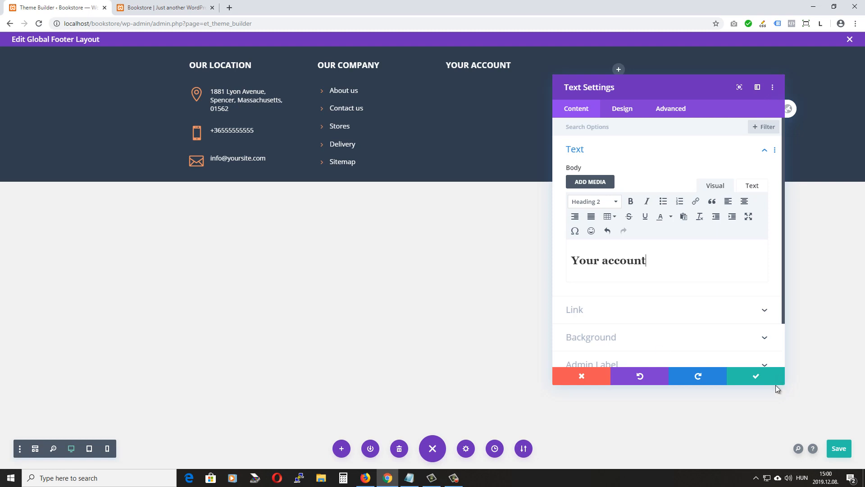
click(750, 375)
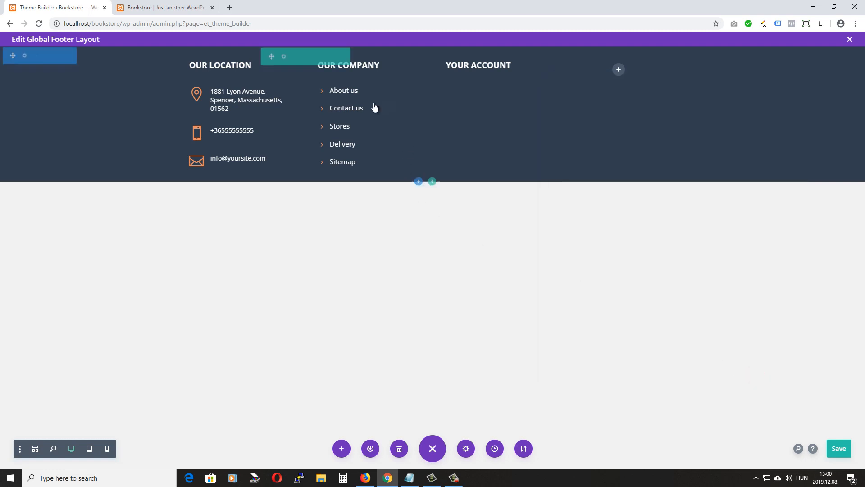
Copy the About us link under YOUR ACCOUNT and rename it 'Sign in'
click(365, 92)
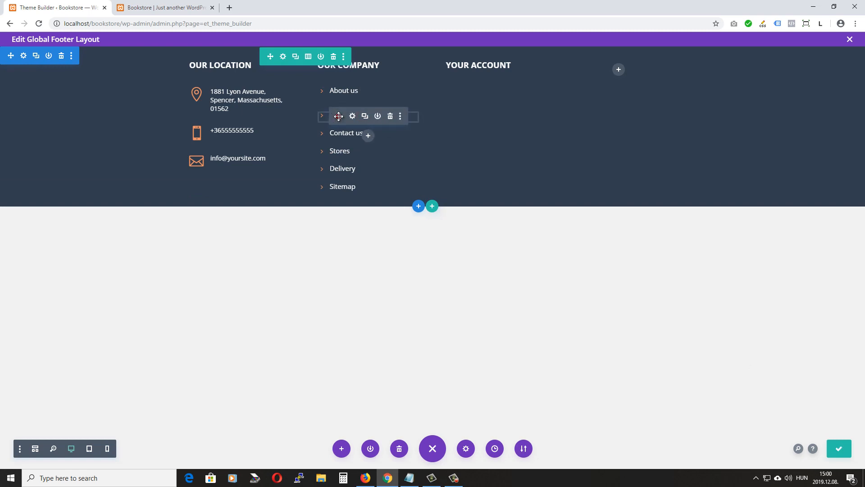
drag(338, 117, 469, 89)
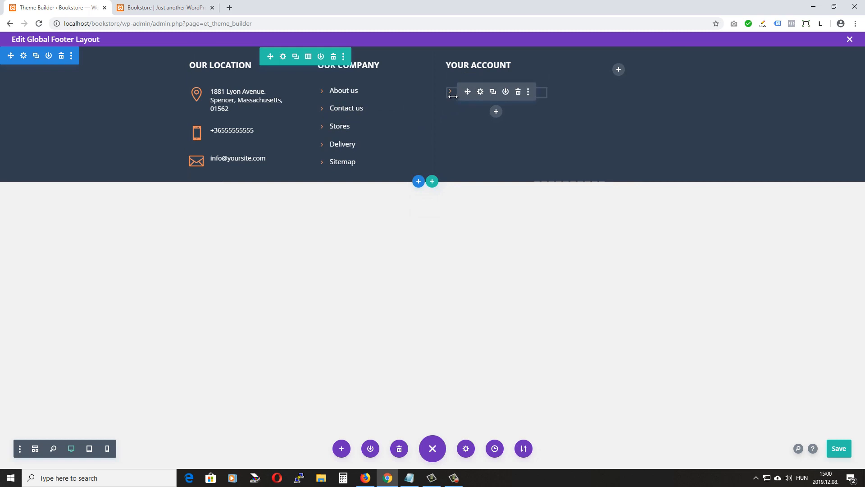
click(480, 91)
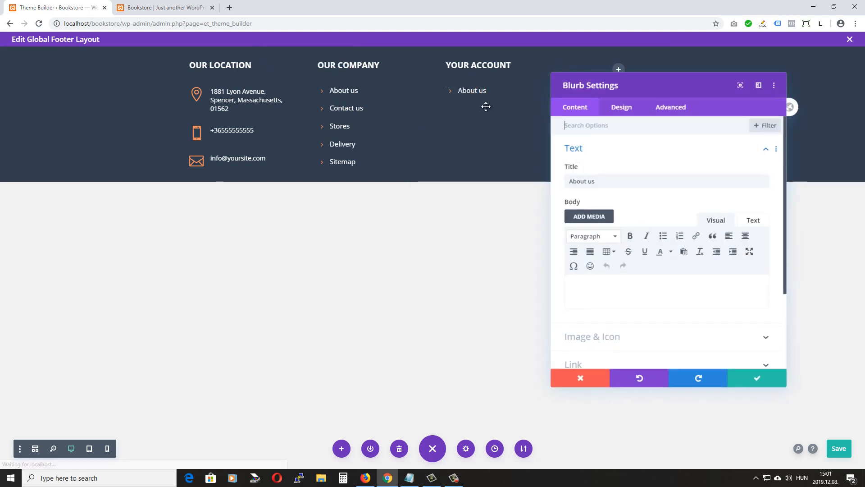
triple_click(597, 181)
text(Sign in)
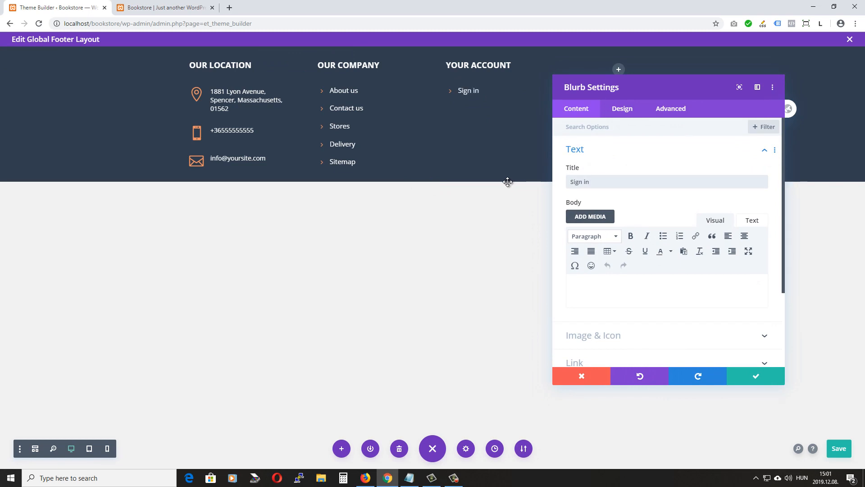
click(755, 378)
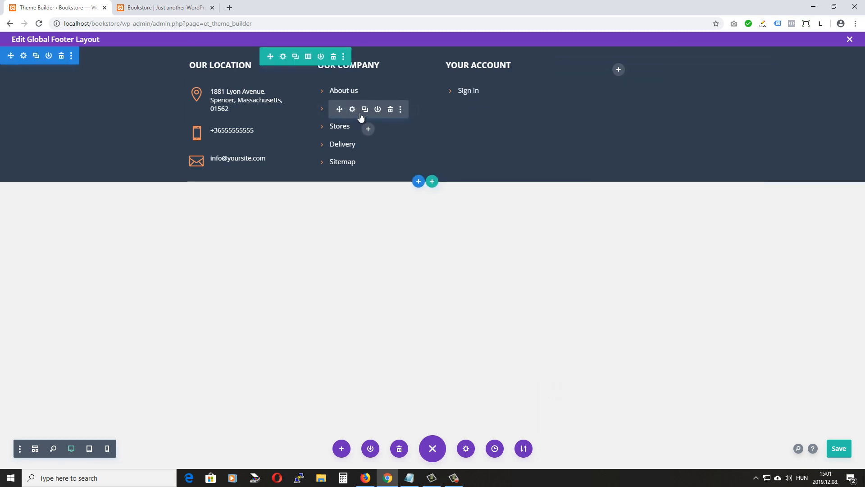
Copy the Contact us link below Sign in and rename it 'Your account'
click(365, 110)
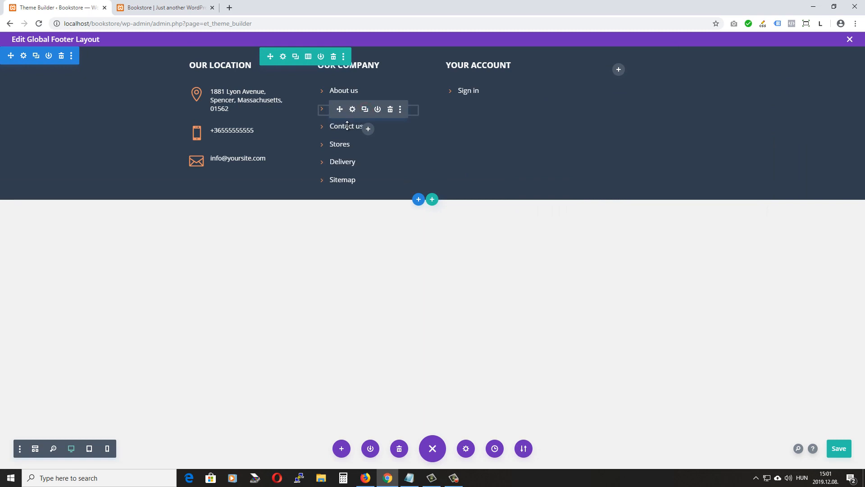
click(341, 126)
drag(340, 126, 469, 115)
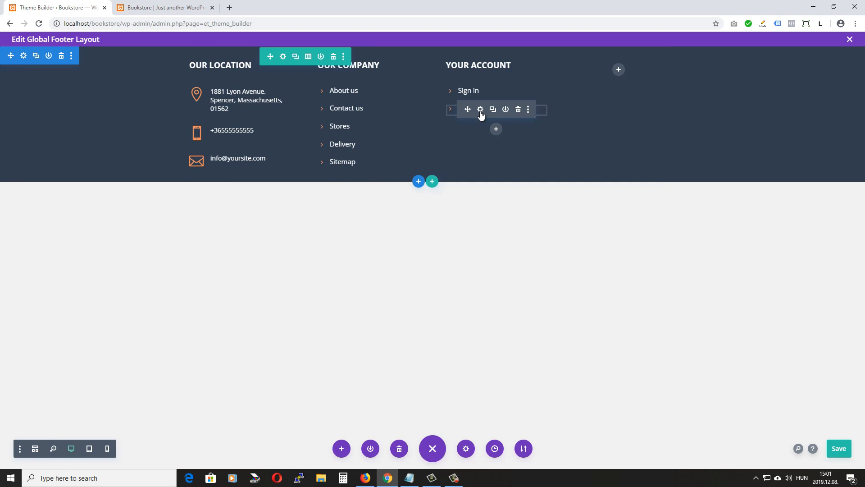
click(480, 110)
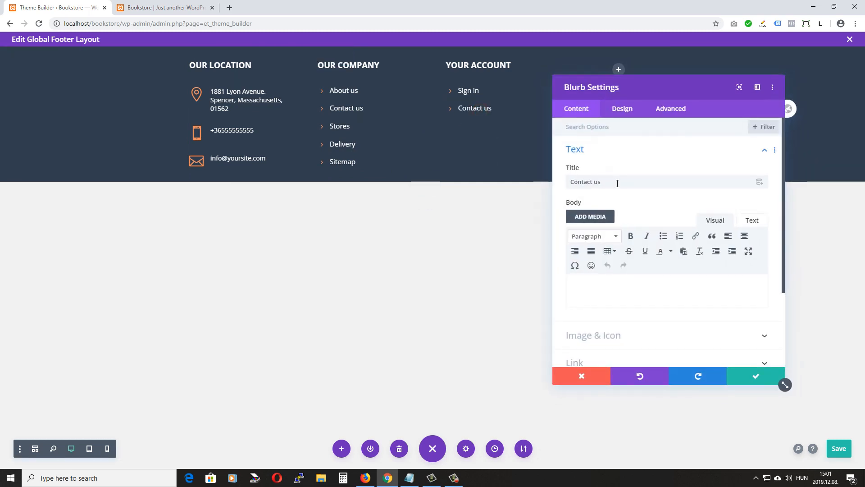
triple_click(617, 182)
text(You)
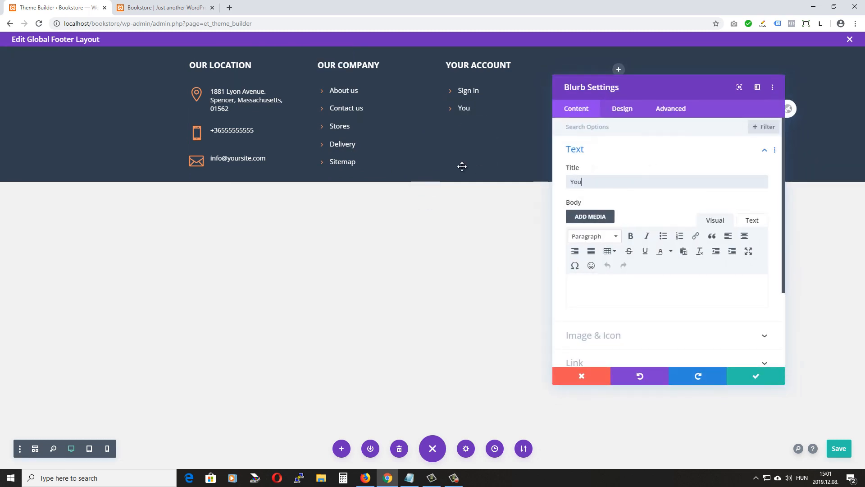
text(r account)
click(750, 376)
Duplicate the Your account link and rename the copy 'Your order history'
click(492, 110)
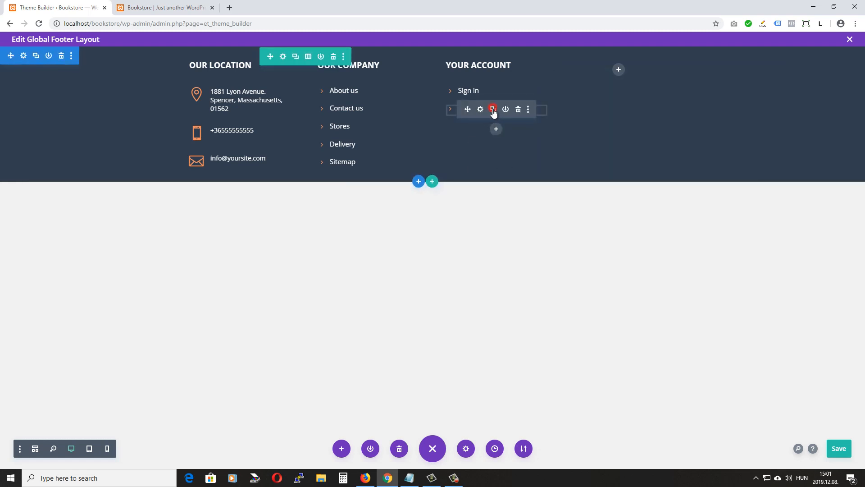
click(481, 128)
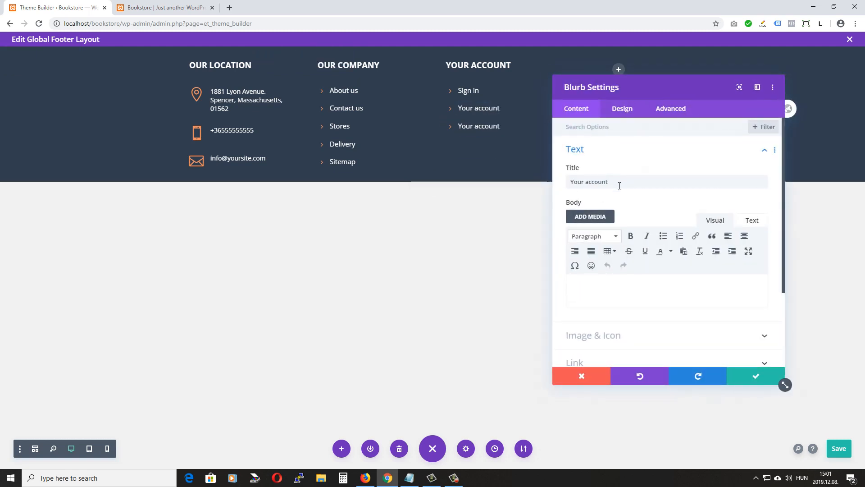
drag(609, 181, 586, 182)
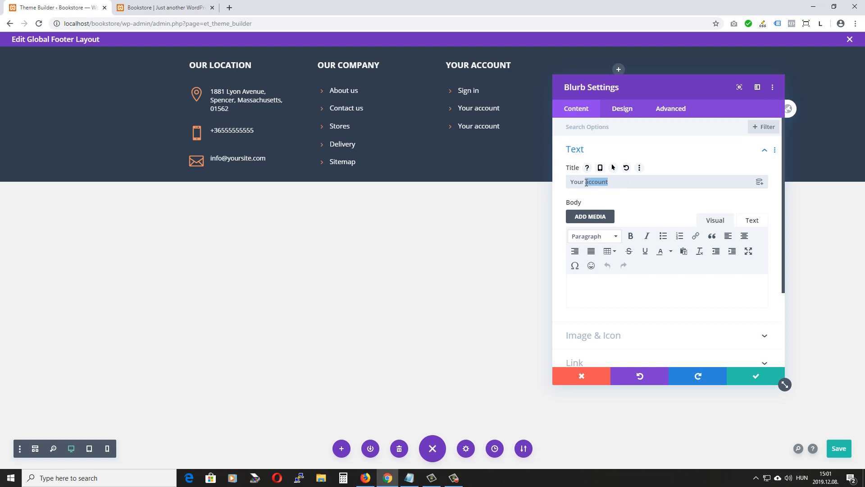
text(ory)
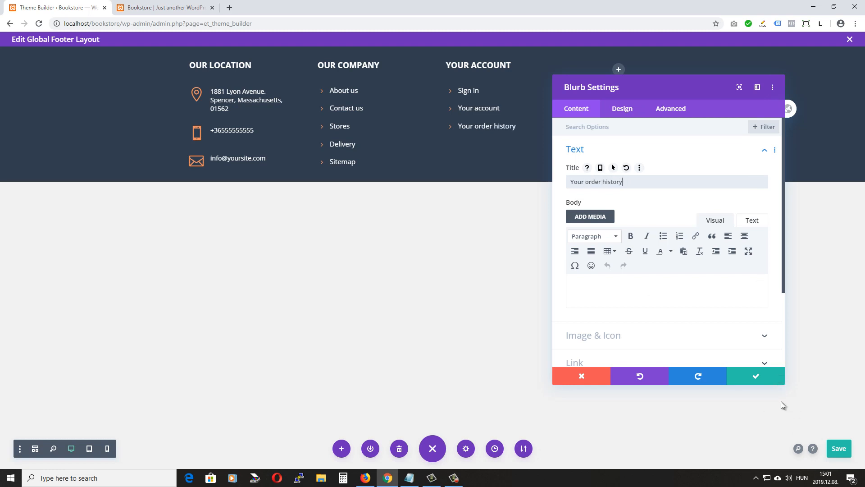
click(755, 376)
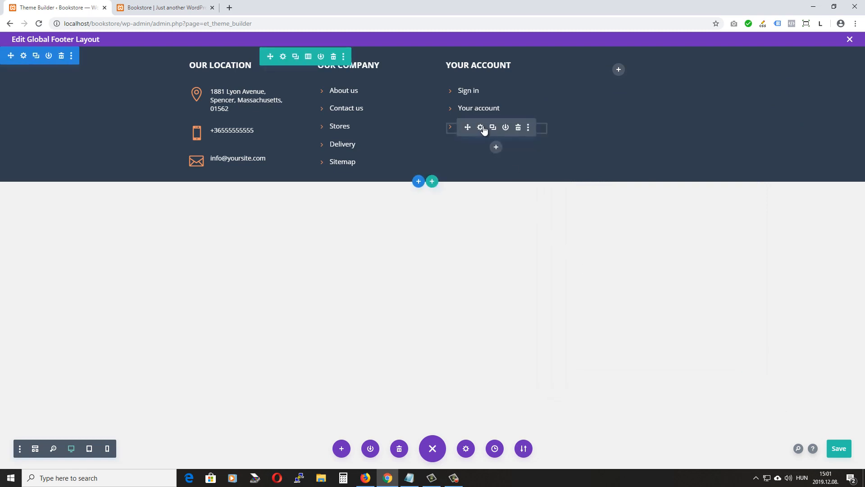
Duplicate the Your order history link and rename the copy 'Your wishlist'
click(493, 128)
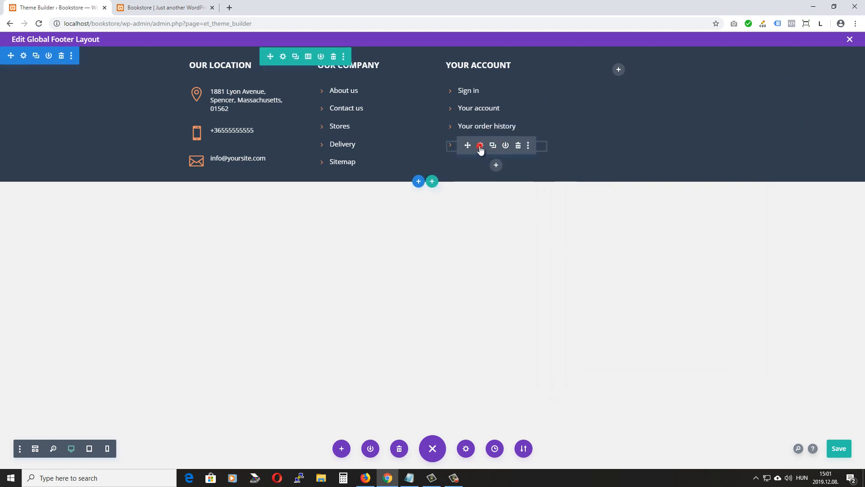
click(480, 146)
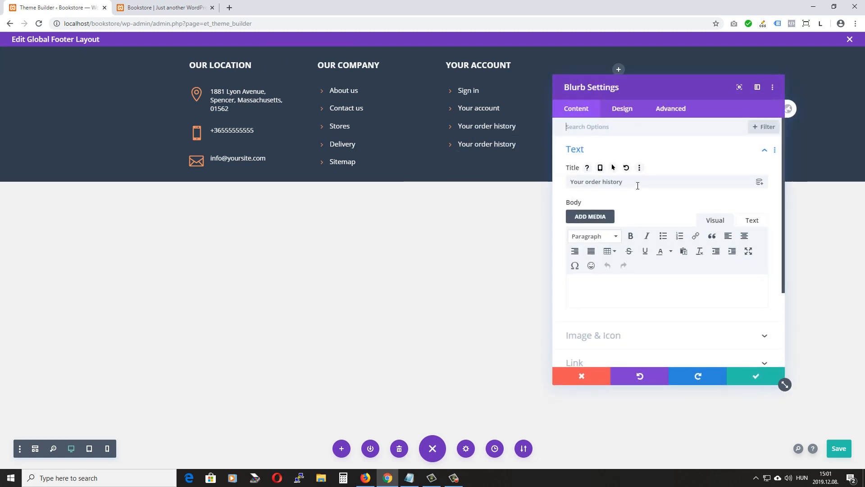
drag(633, 183, 586, 181)
text(wishl)
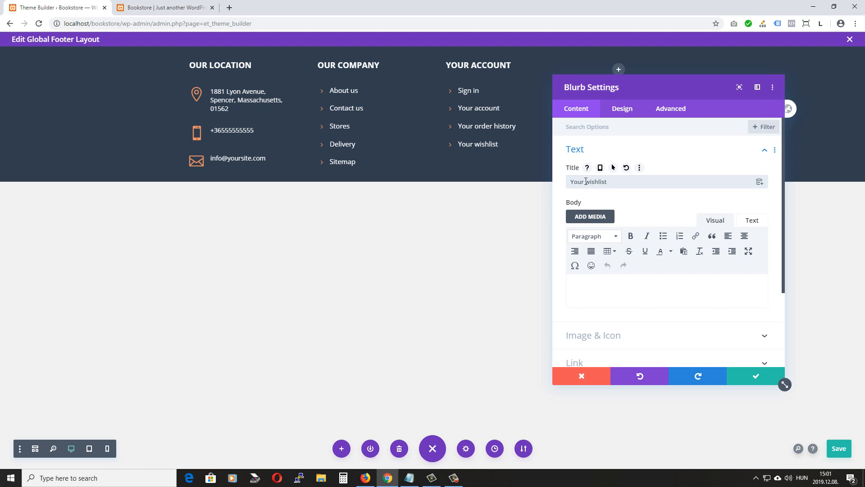
click(747, 375)
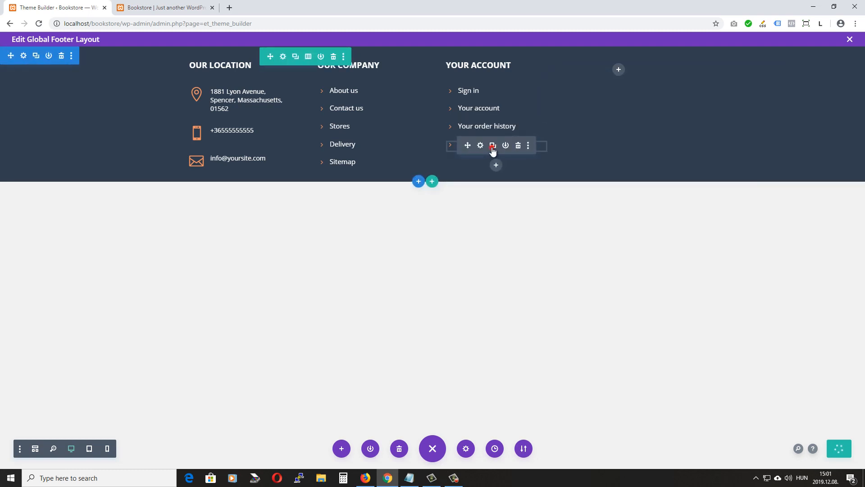
Duplicate the Your wishlist link as 'Your address' and save the footer layout
click(492, 146)
click(480, 163)
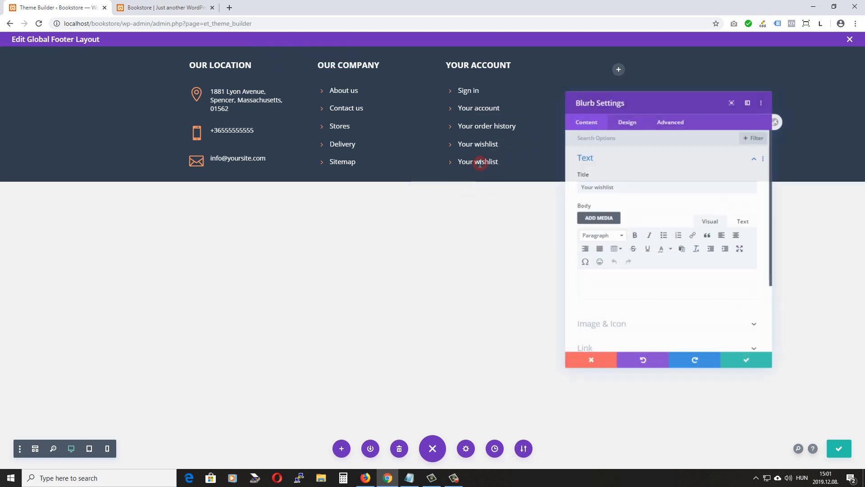
double_click(588, 183)
text(addre)
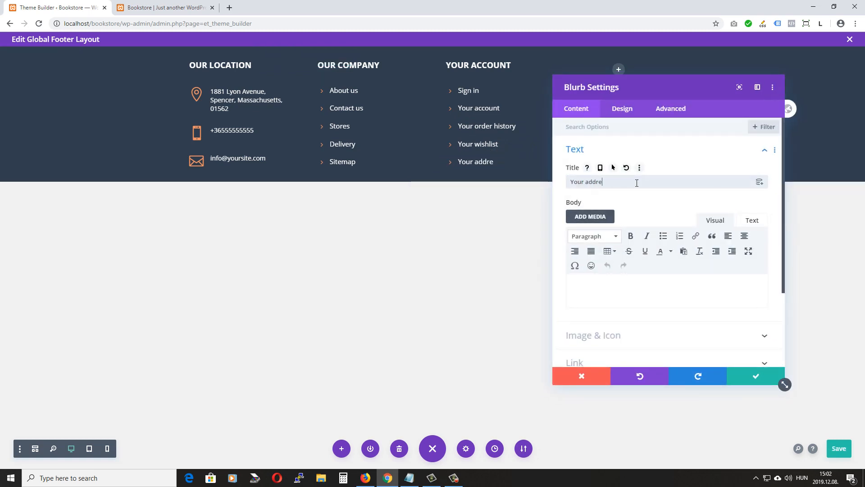
text(ss)
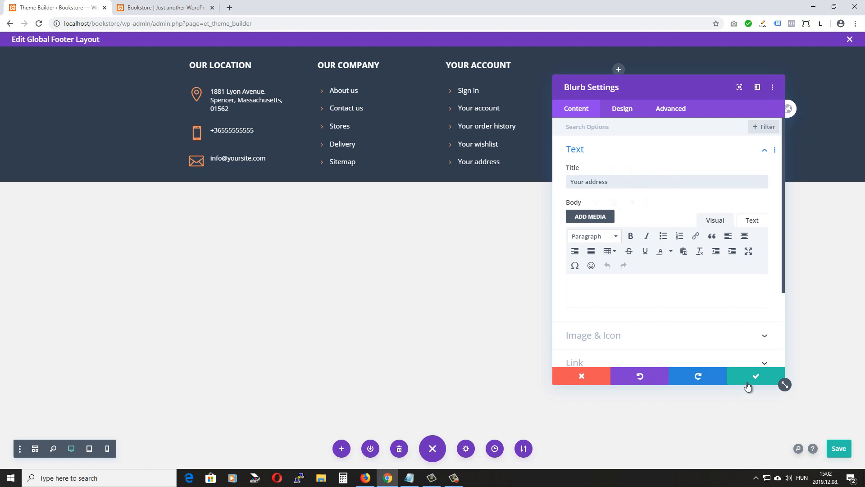
click(752, 379)
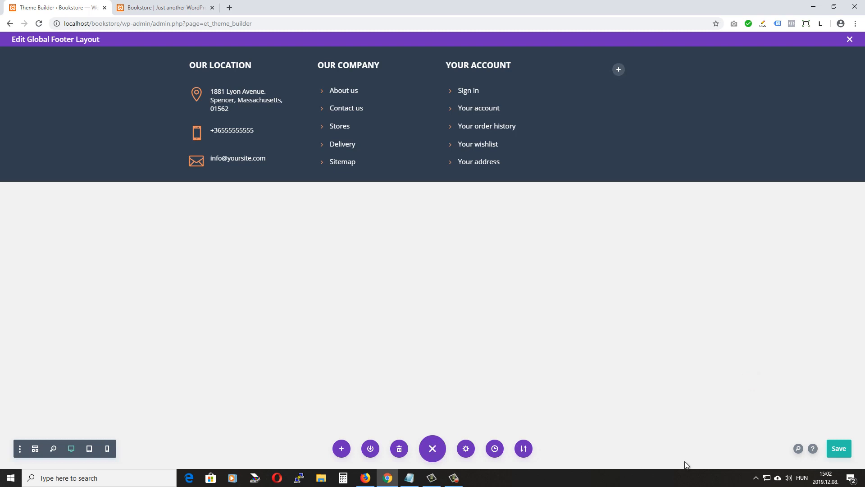
click(838, 450)
click(166, 7)
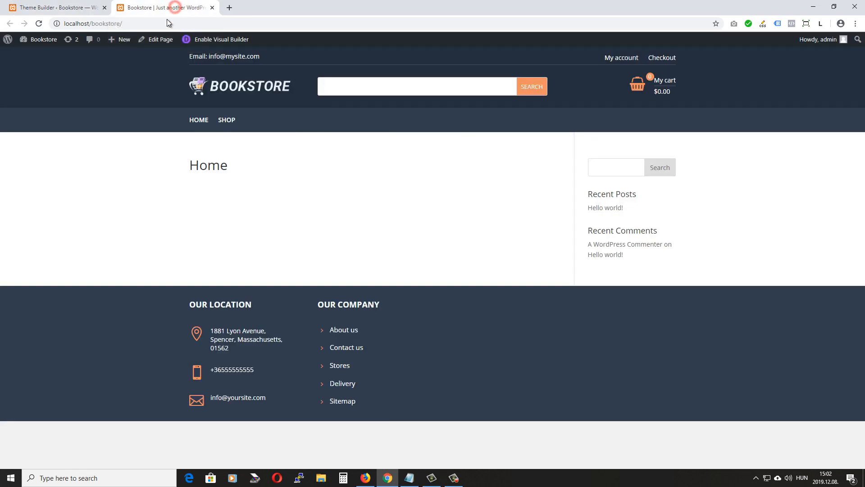
key(F5)
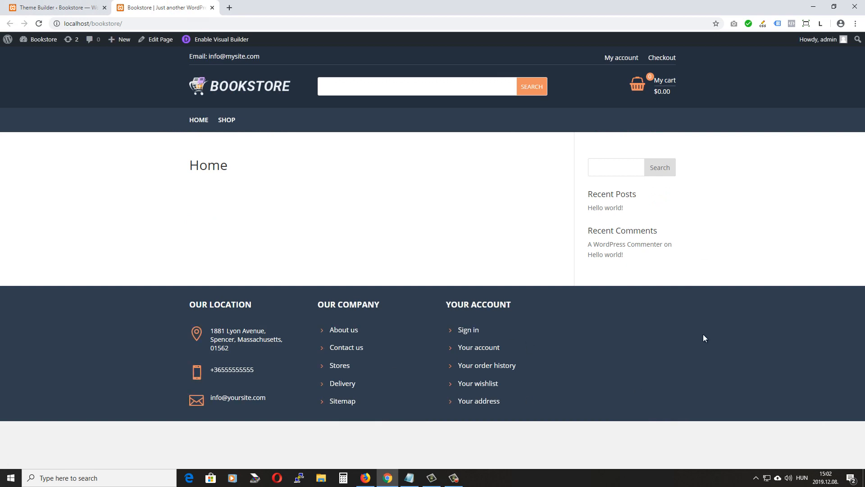
click(76, 10)
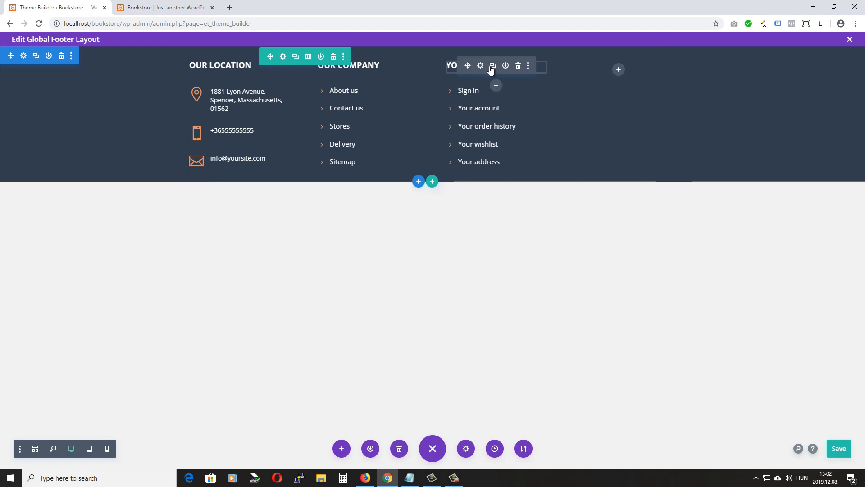
Copy the YOUR ACCOUNT heading into the fourth column and change its text to 'newsletter'
click(494, 68)
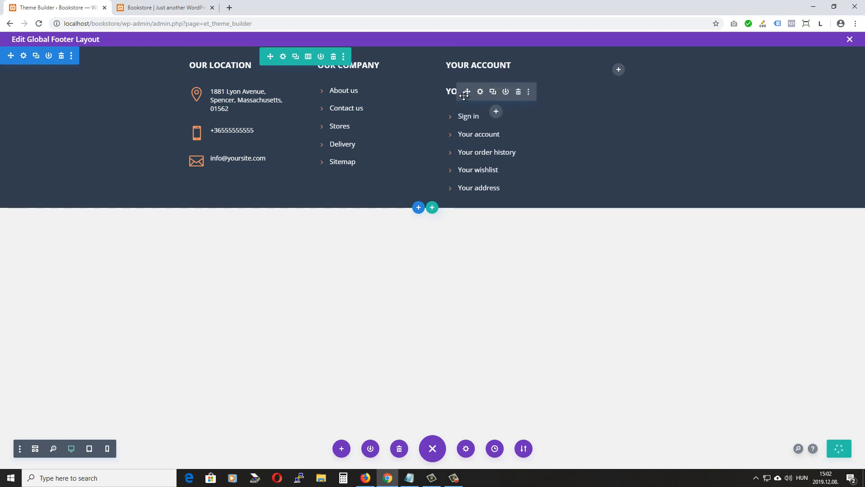
mouse_move(467, 91)
mouse_down()
mouse_move(604, 61)
mouse_move(620, 77)
mouse_up()
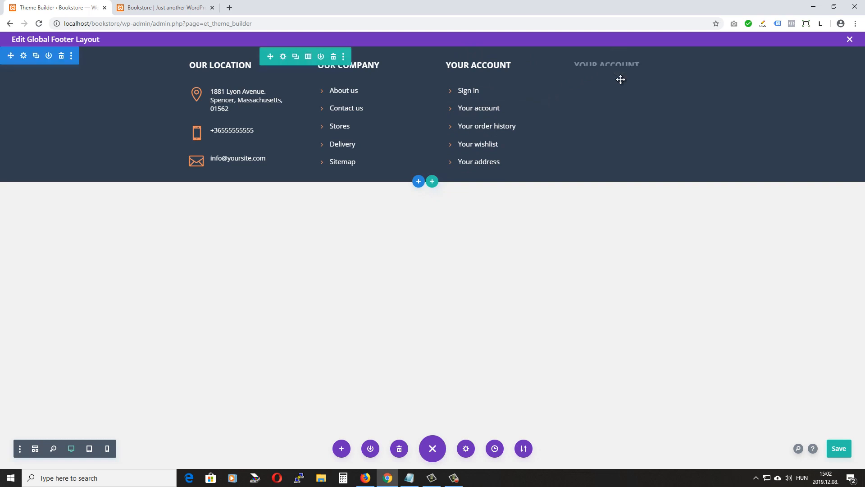
click(610, 66)
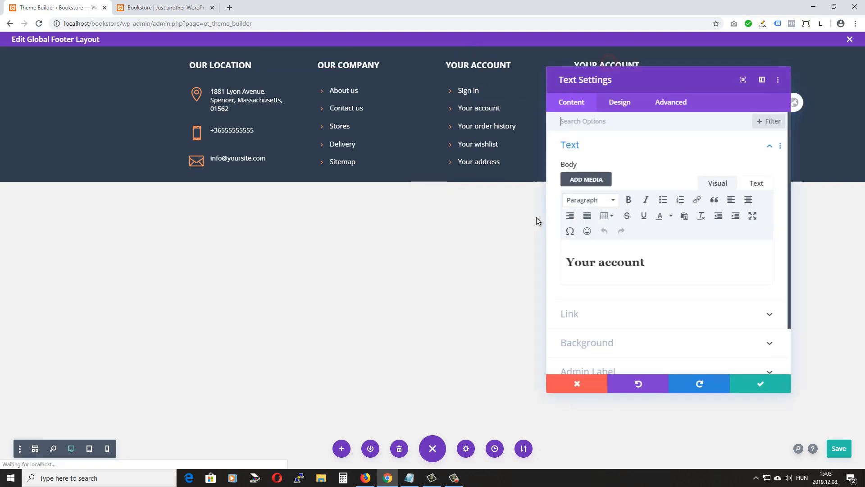
drag(644, 268, 472, 253)
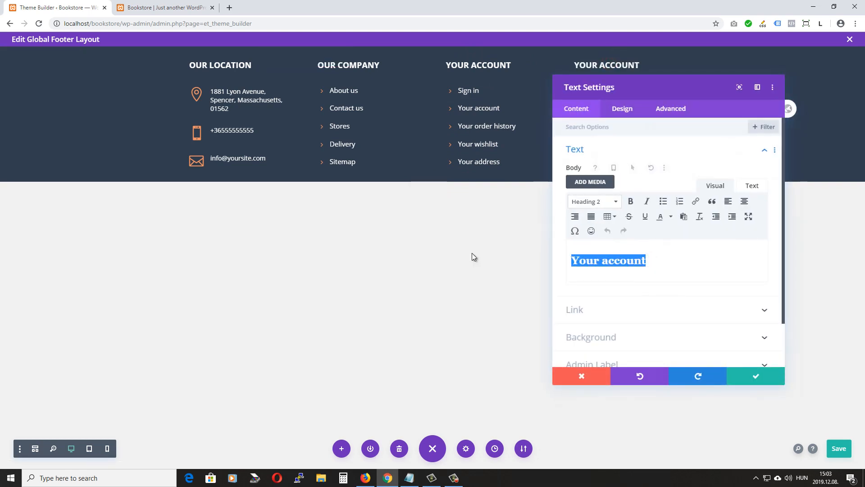
text(newsletter)
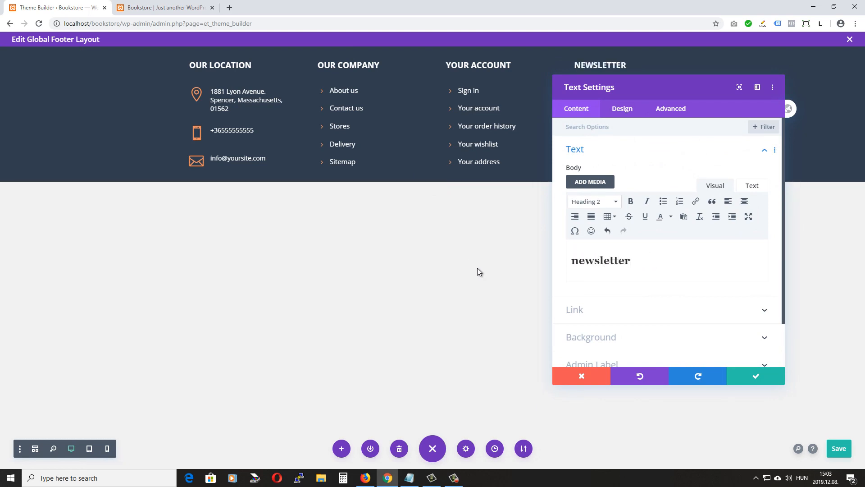
click(753, 374)
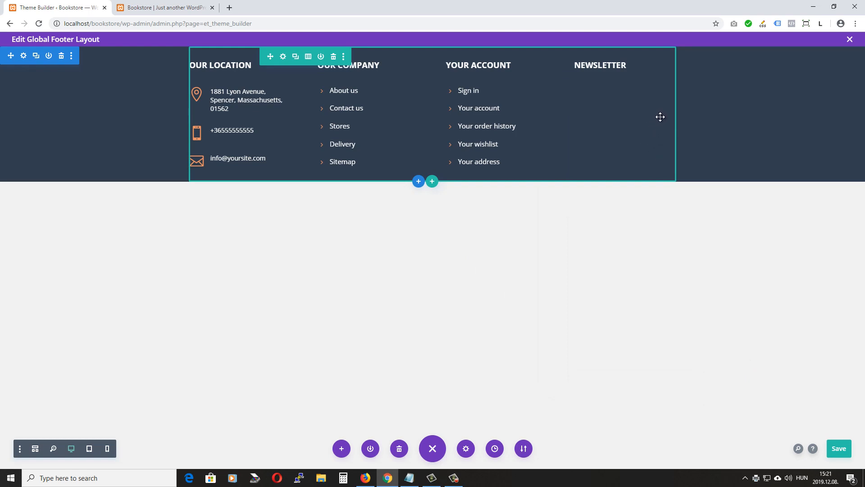
Insert an Email Optin module below the NEWSLETTER heading
mouse_move(602, 68)
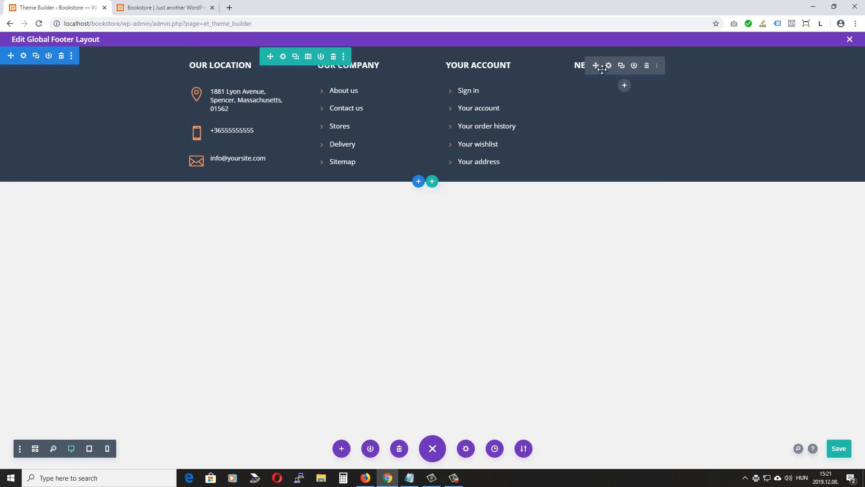
click(627, 84)
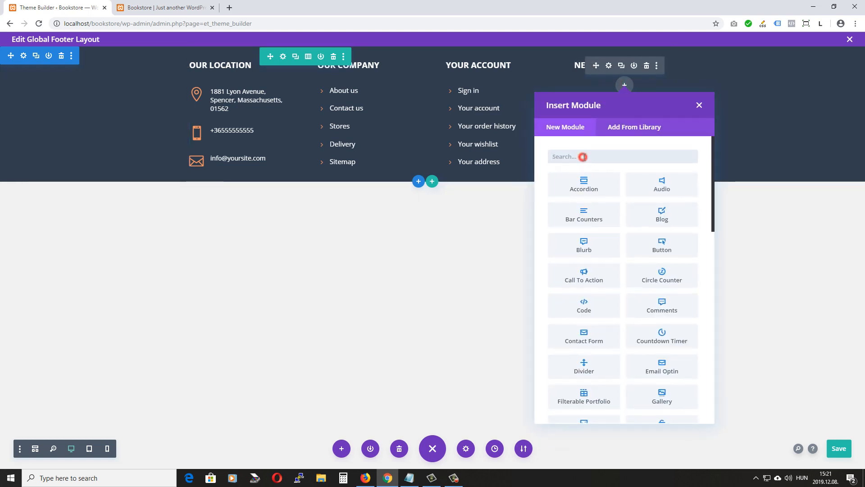
click(673, 366)
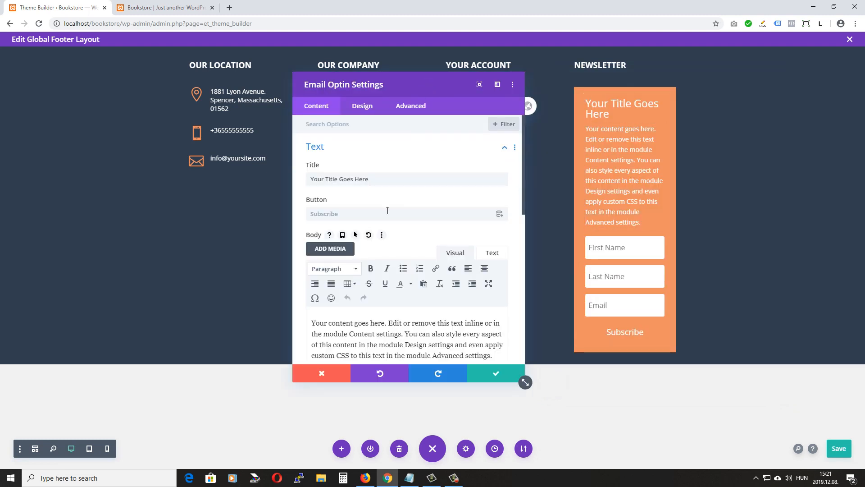
Delete the opt-in form's default title and placeholder body text
triple_click(379, 179)
key(BackSpace)
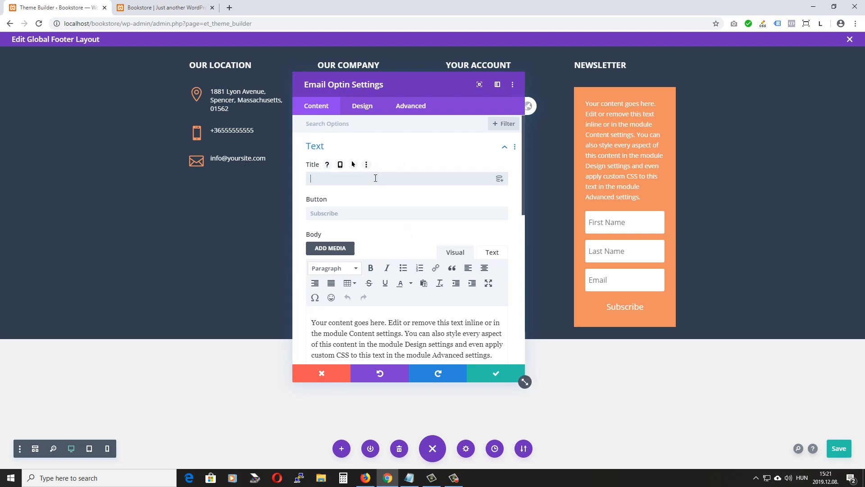
scroll(375, 189, down, 1)
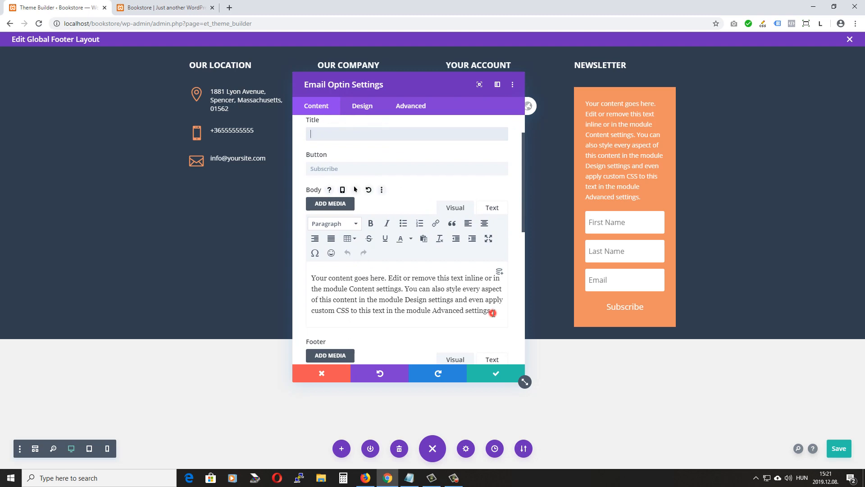
drag(492, 312, 290, 272)
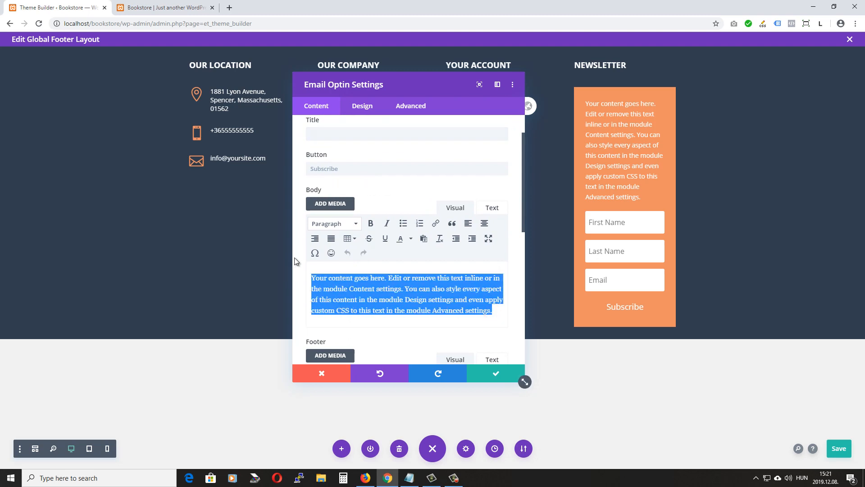
key(BackSpace)
scroll(386, 324, down, 5)
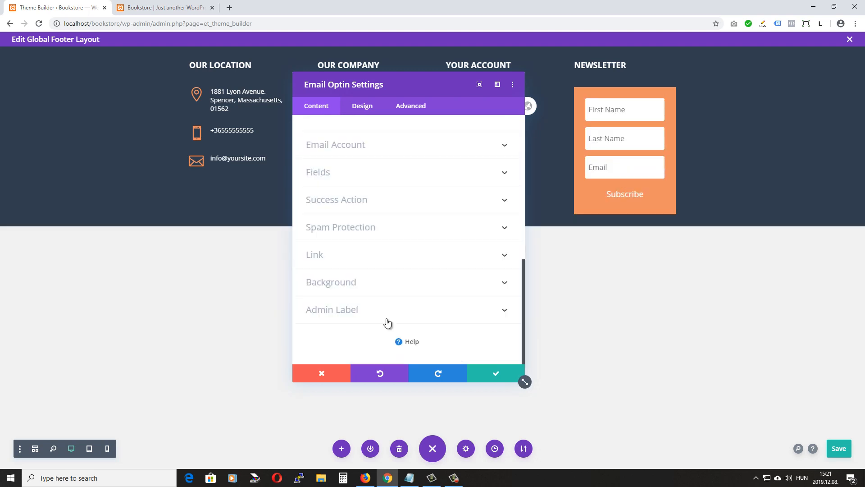
Remove the opt-in form's orange background colour and set Use Background Color to NO
click(371, 282)
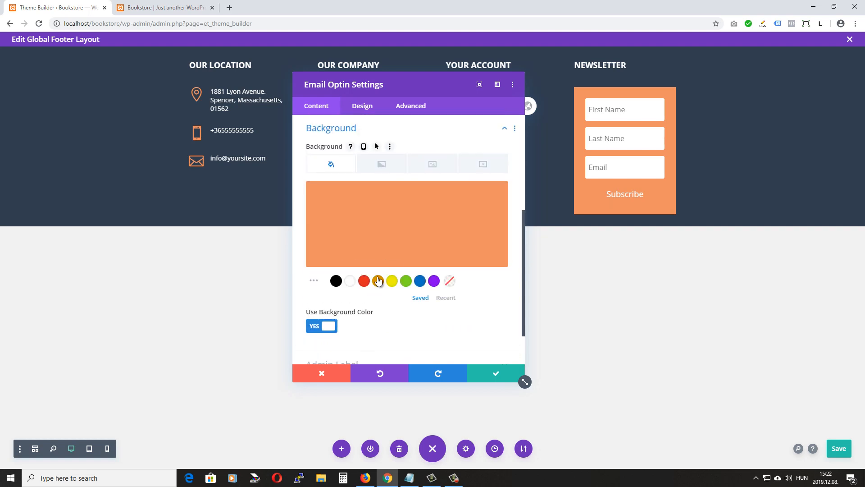
click(494, 196)
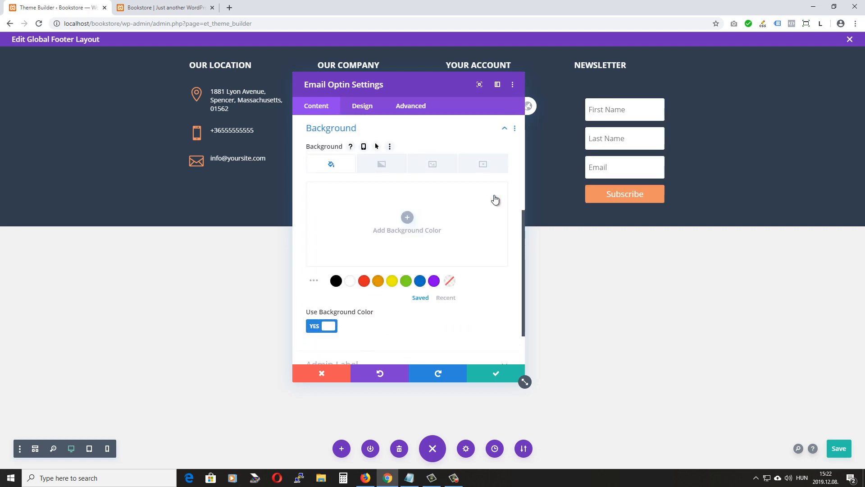
scroll(373, 292, down, 1)
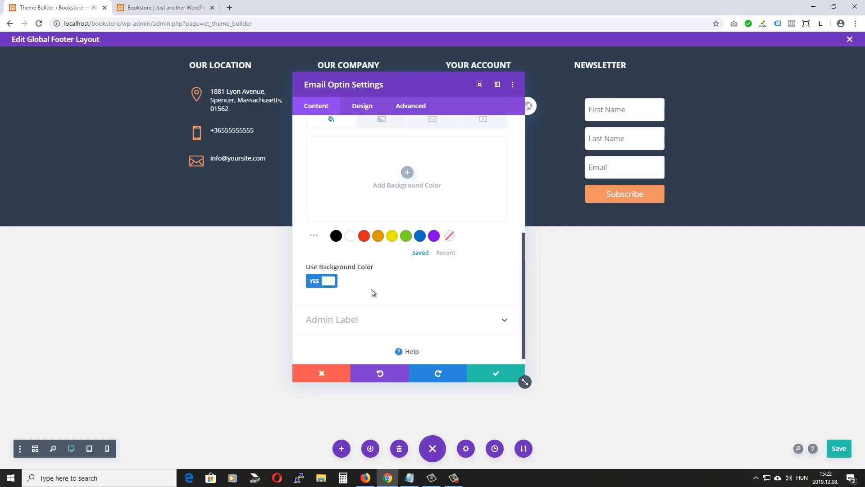
click(330, 280)
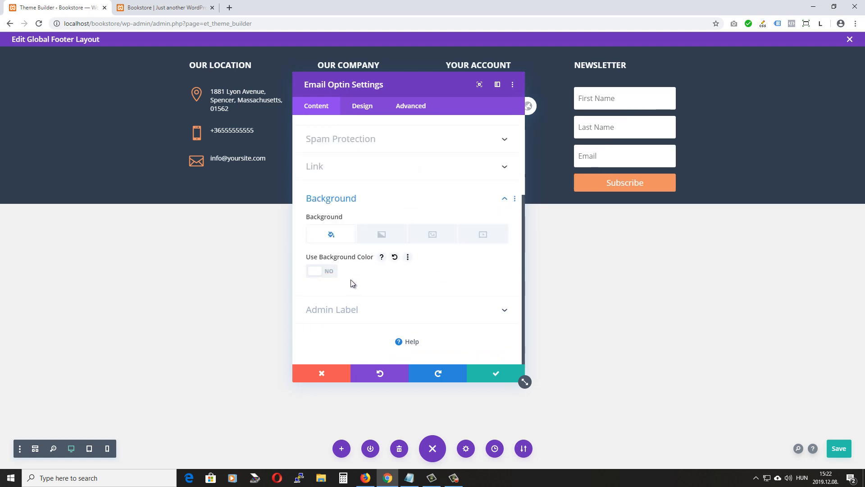
scroll(361, 208, up, 3)
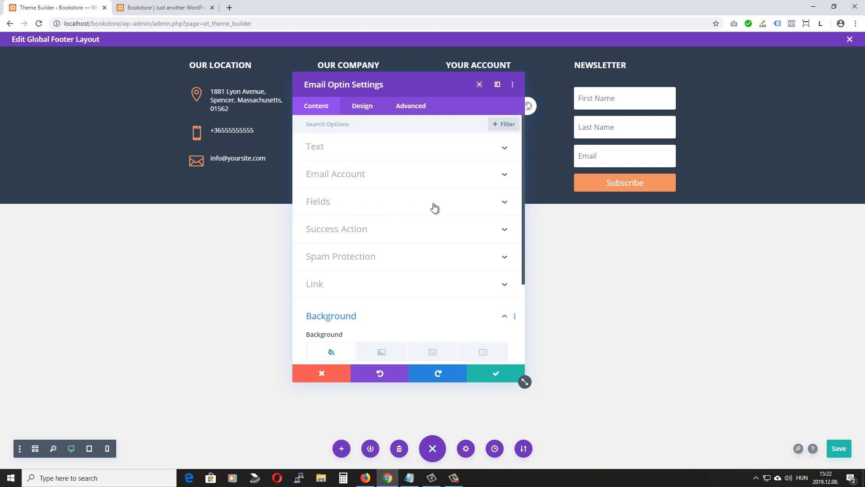
Turn off Show Last Name Field in the opt-in form's Fields options
click(350, 201)
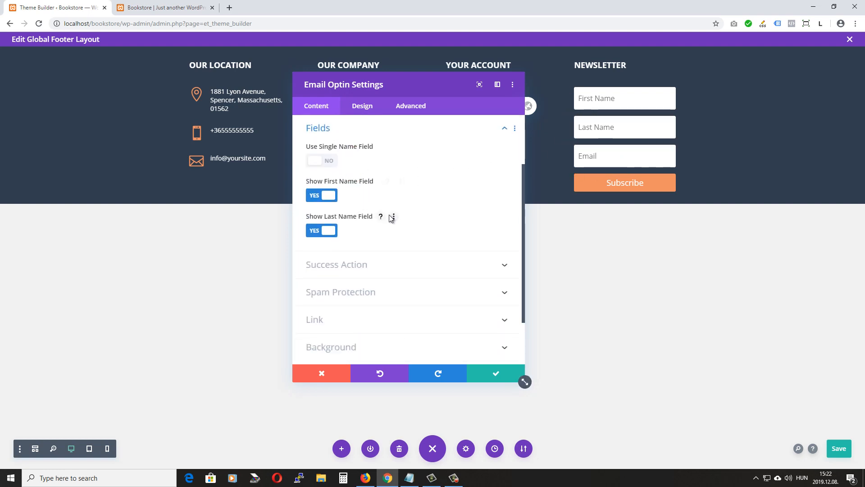
click(330, 231)
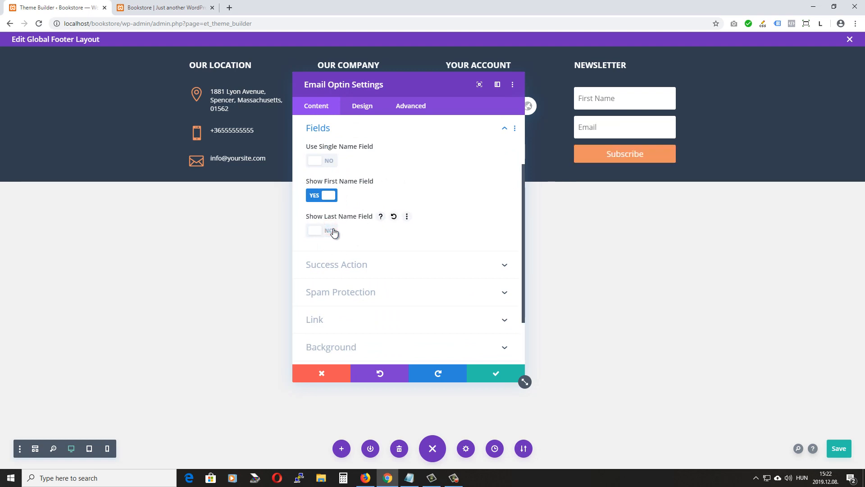
scroll(358, 239, up, 2)
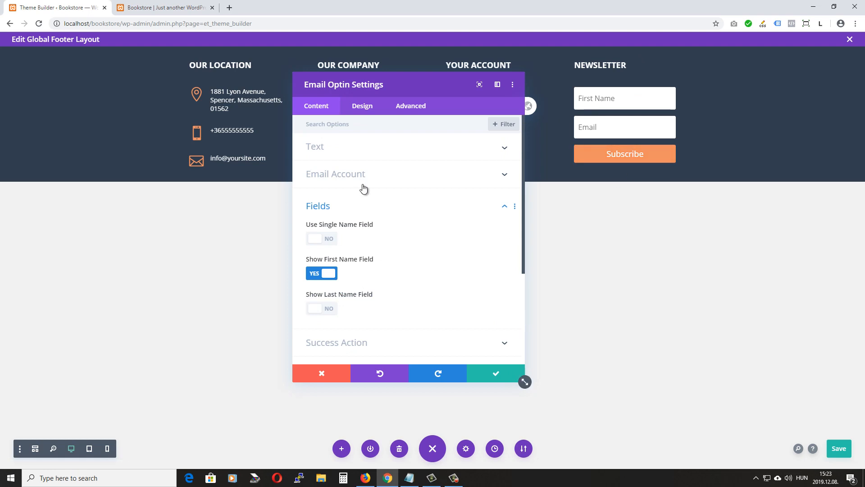
click(385, 176)
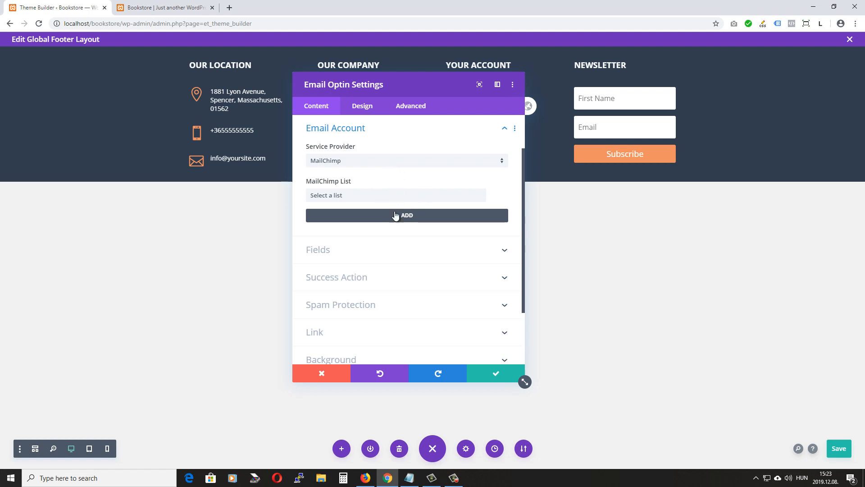
Start adding a new MailChimp account in the optin's Email Account settings, with the Mailchimp dashboard at hand
click(365, 477)
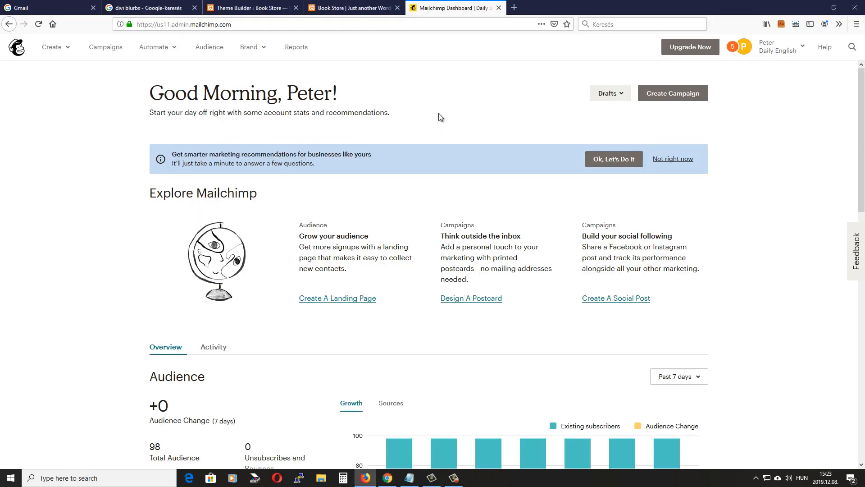
click(388, 478)
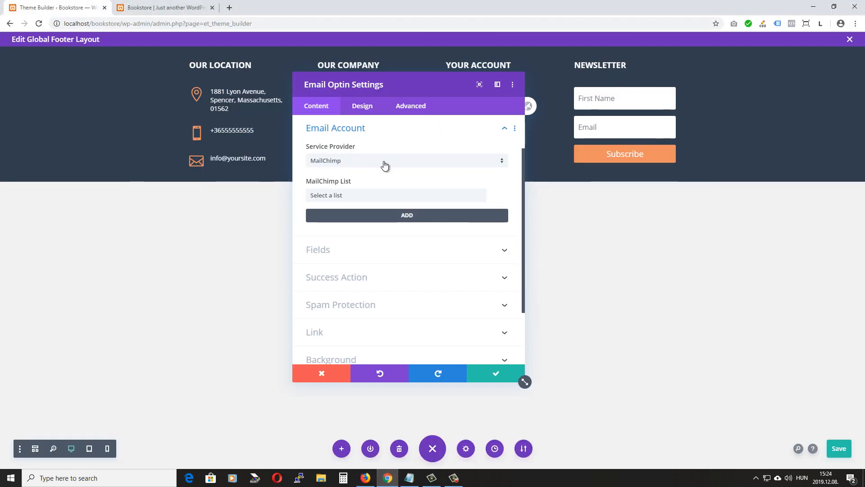
drag(436, 83, 437, 58)
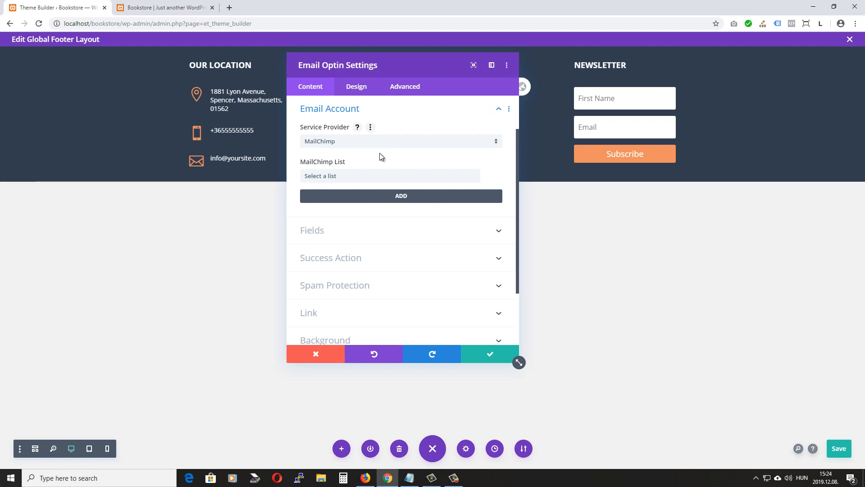
click(396, 196)
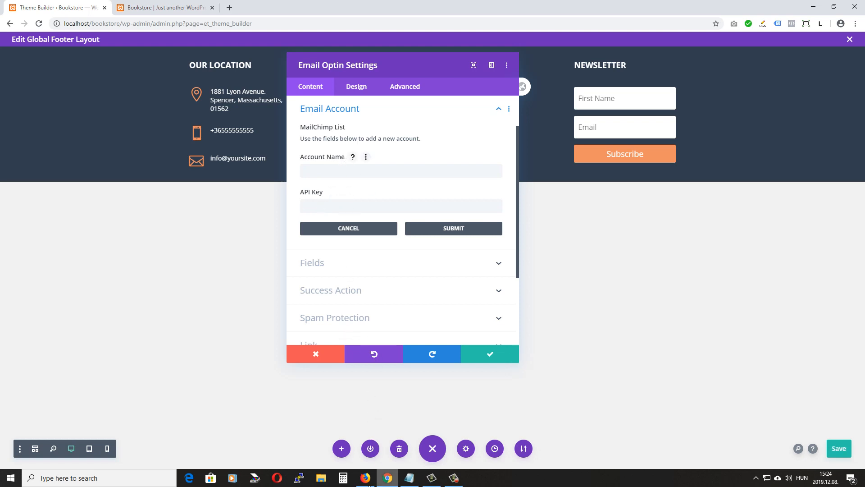
click(372, 481)
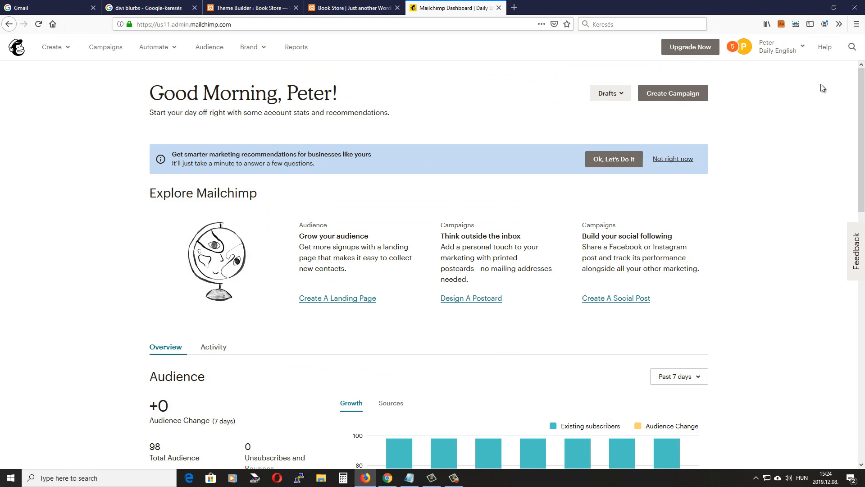
Copy the Mailchimp account name 'Daily English' into the optin's Account Name field
click(801, 47)
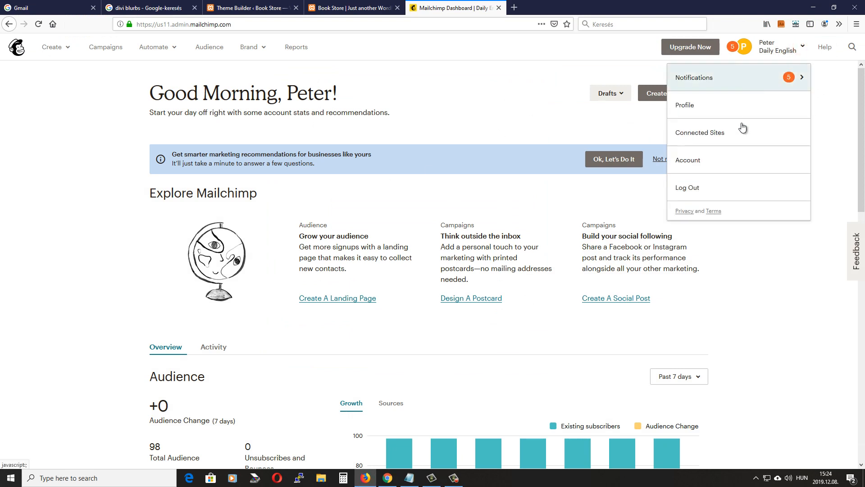
click(689, 162)
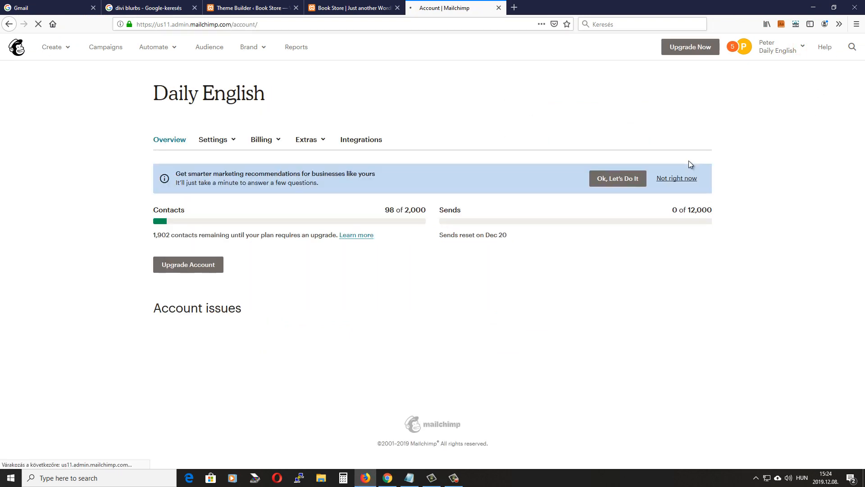
drag(150, 90, 283, 100)
key(ctrl+c)
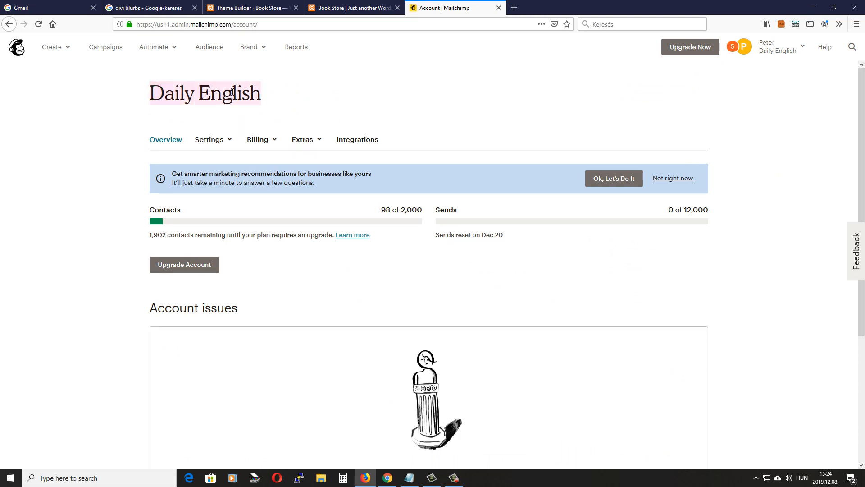
key(alt+Tab)
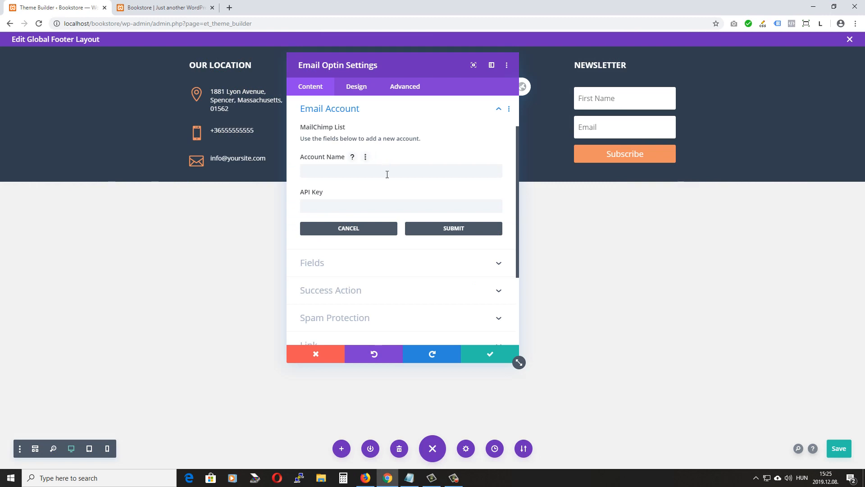
click(322, 170)
key(ctrl+v)
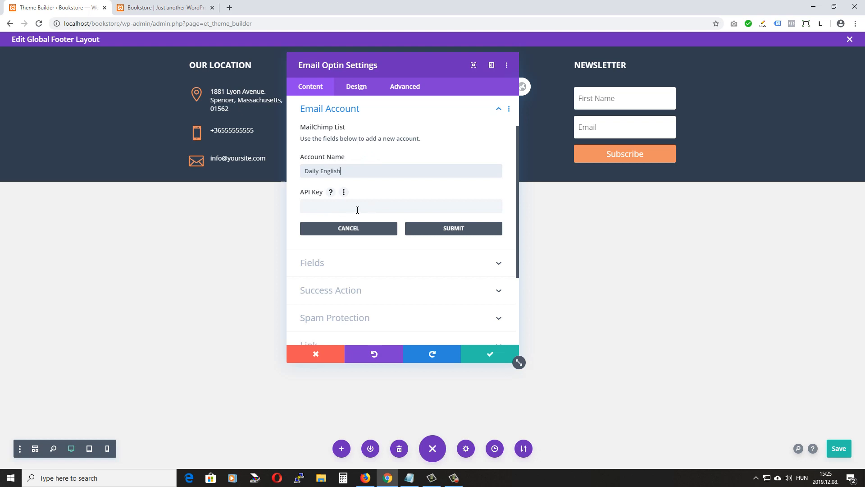
Create a new Mailchimp API key under Extras > API keys and copy it for the optin
mouse_move(367, 484)
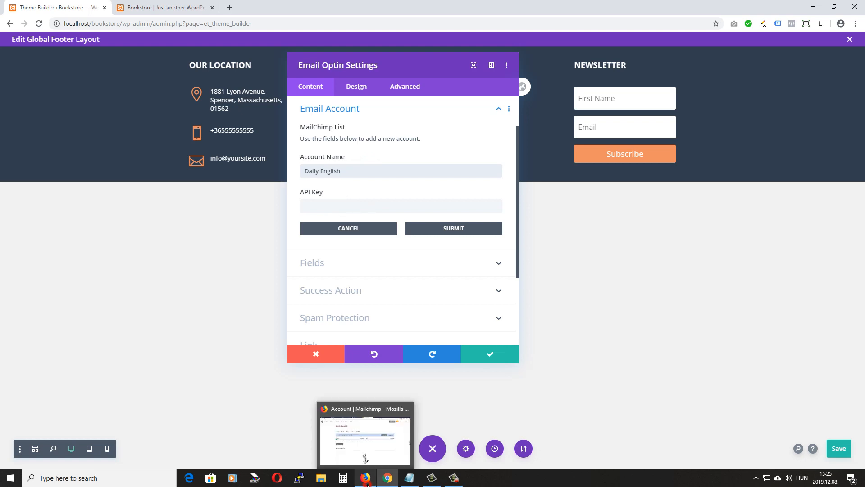
click(367, 483)
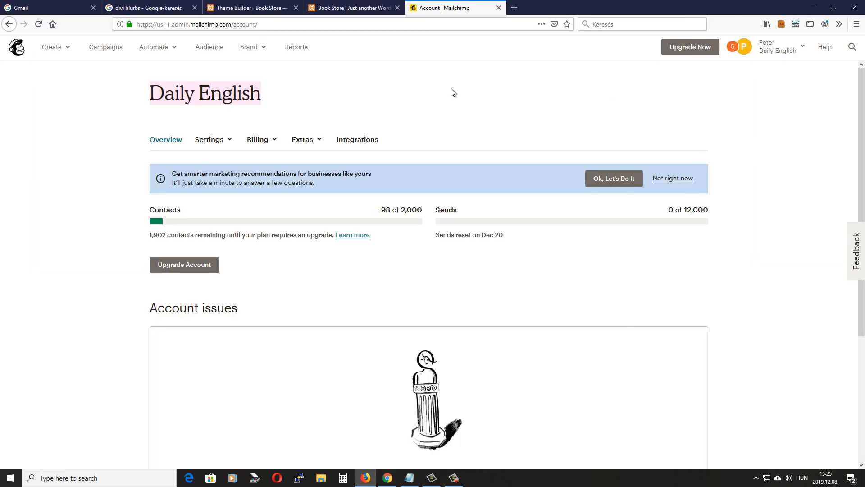
click(317, 140)
click(308, 183)
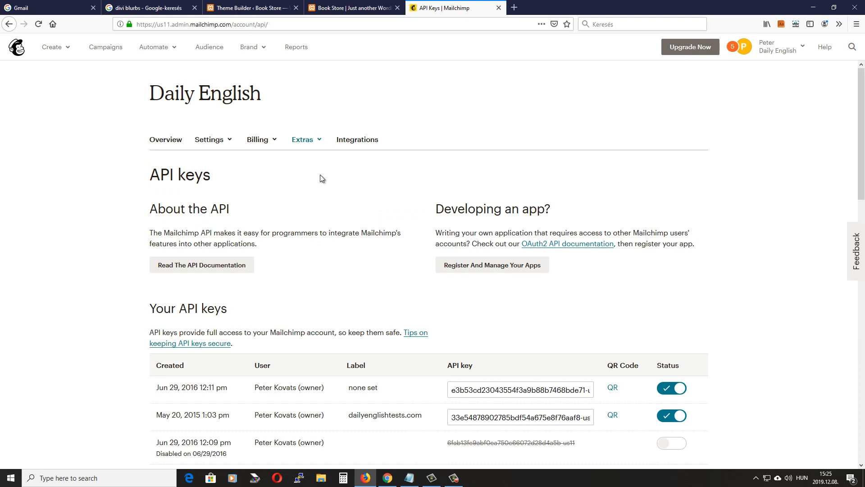
scroll(279, 244, down, 3)
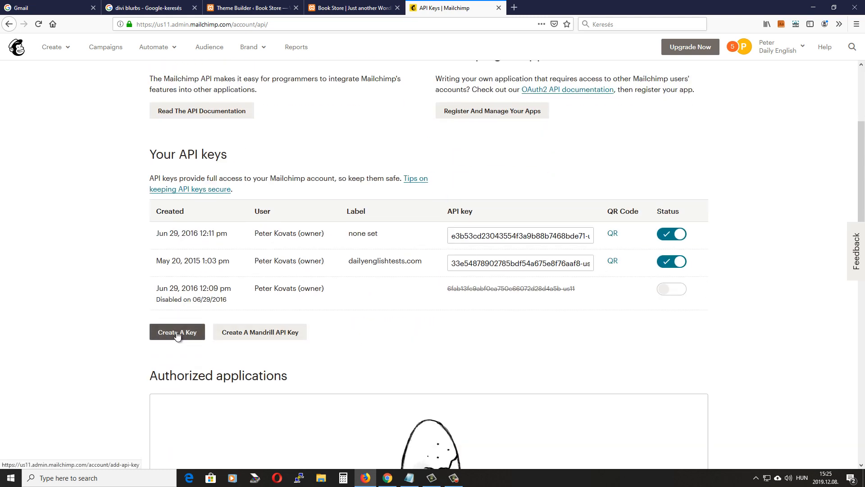
click(177, 332)
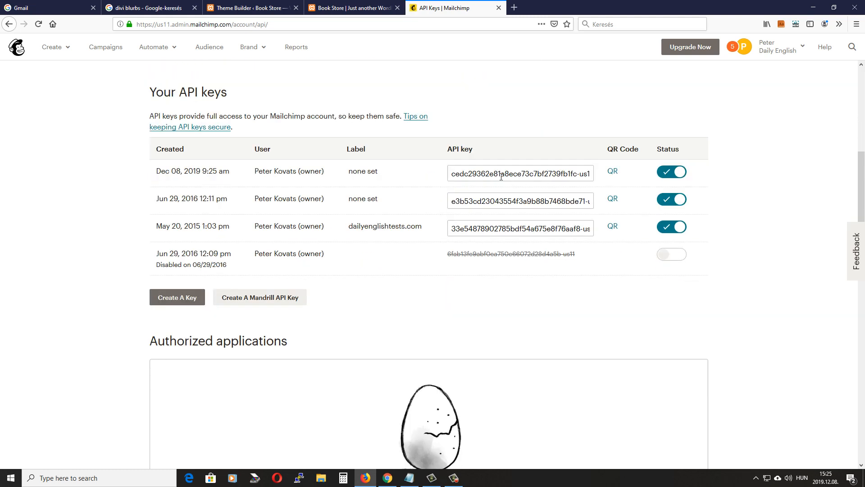
click(499, 174)
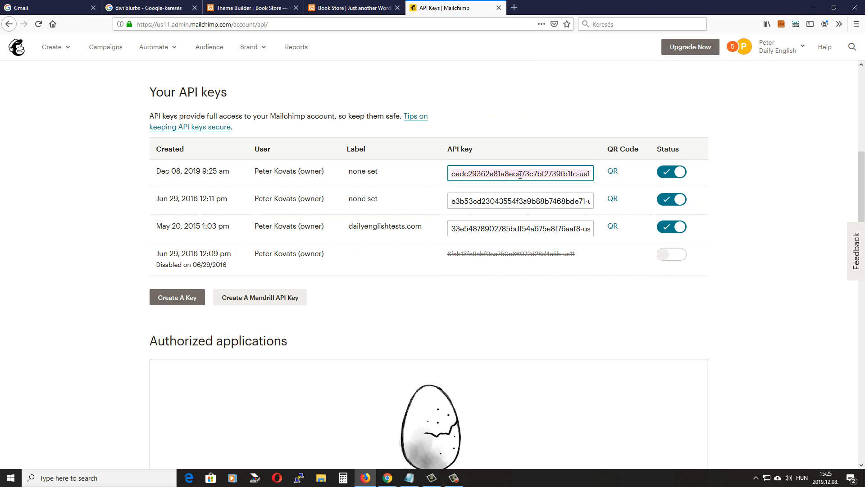
key(alt+Tab)
click(330, 207)
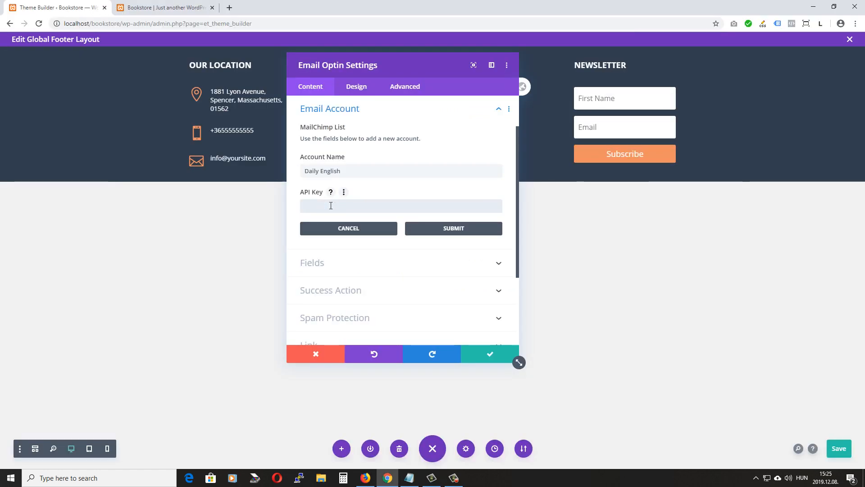
Paste the API key, submit the account to link the Daily English Tests list, and save the footer
key(ctrl+v)
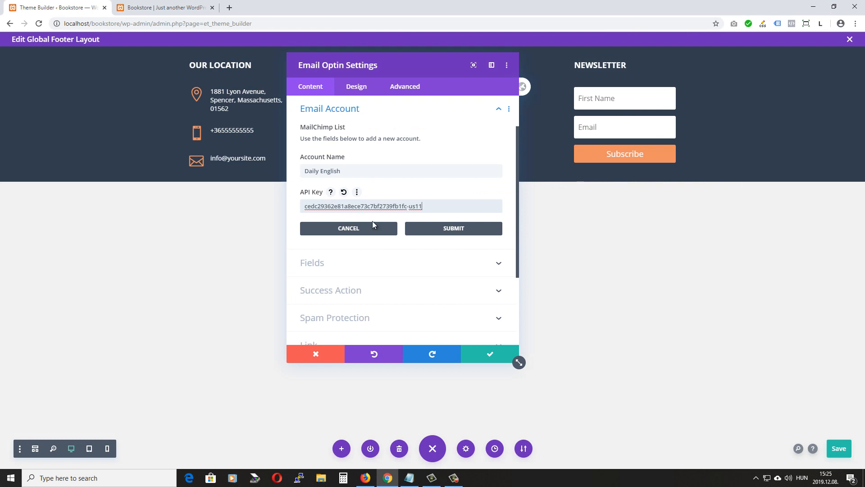
click(454, 229)
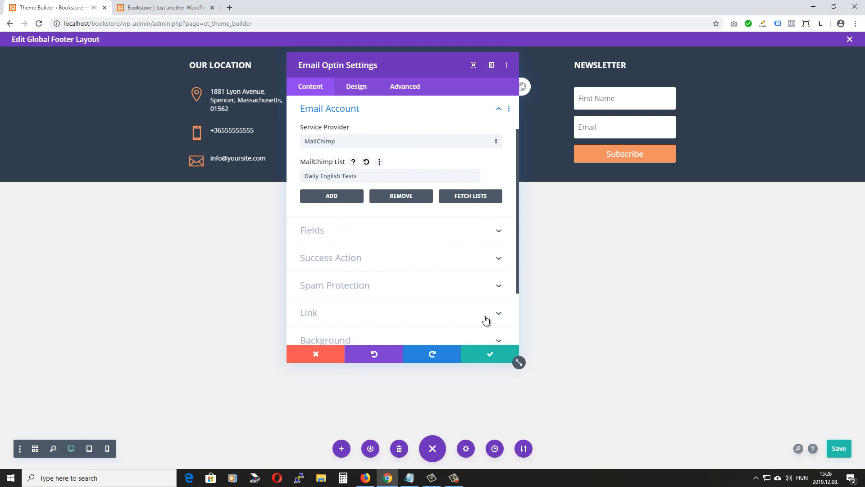
click(490, 356)
click(833, 454)
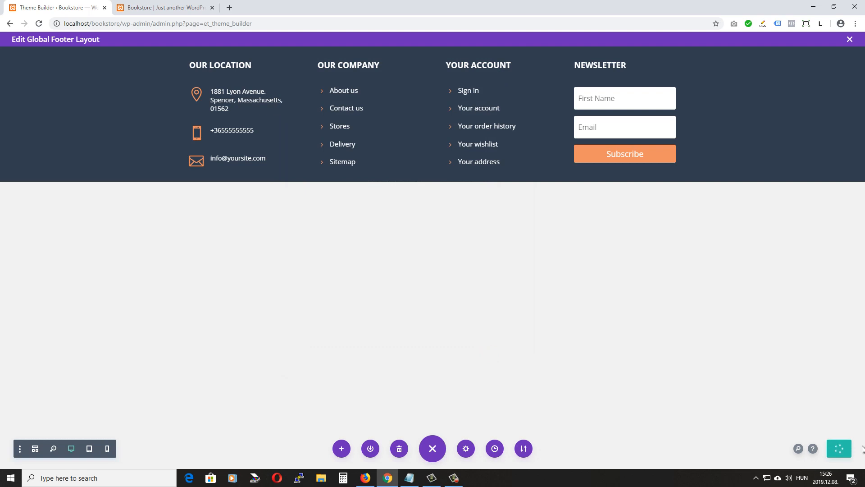
Reload the Bookstore home page to check the new Newsletter footer form, then return to the editor
click(162, 8)
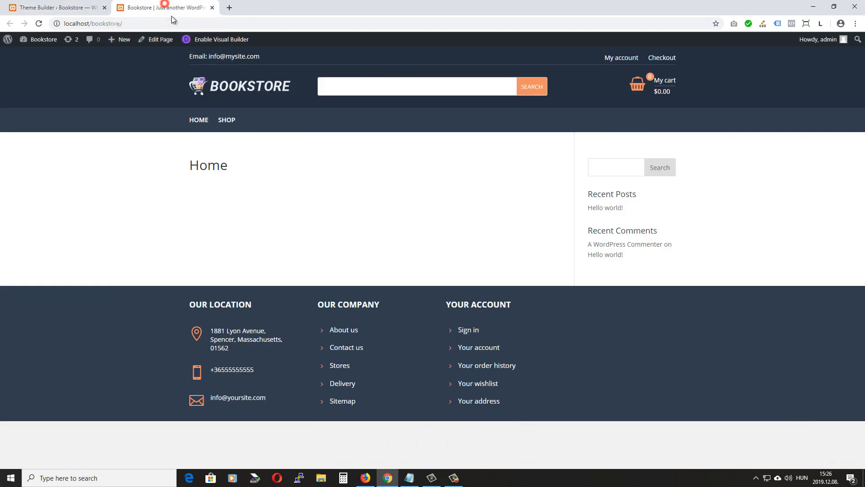
click(40, 23)
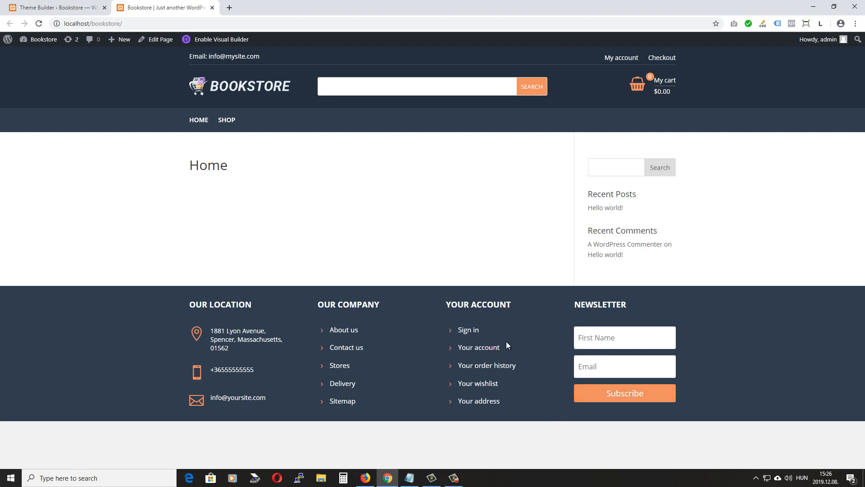
click(54, 7)
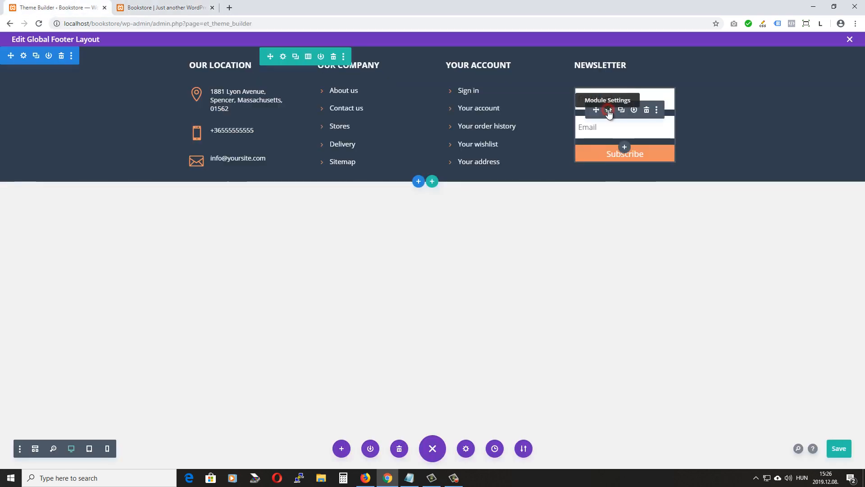
Give the optin fields linked 0px top/bottom margin and 9px top/bottom padding
click(607, 109)
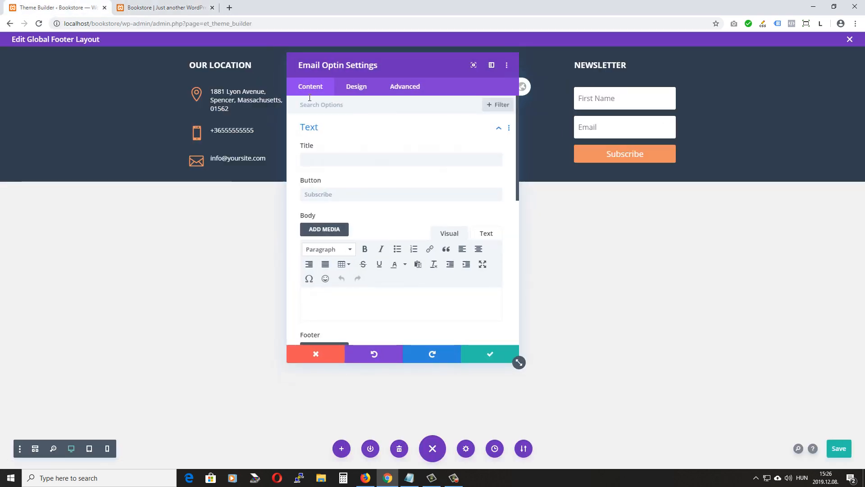
click(355, 88)
click(339, 128)
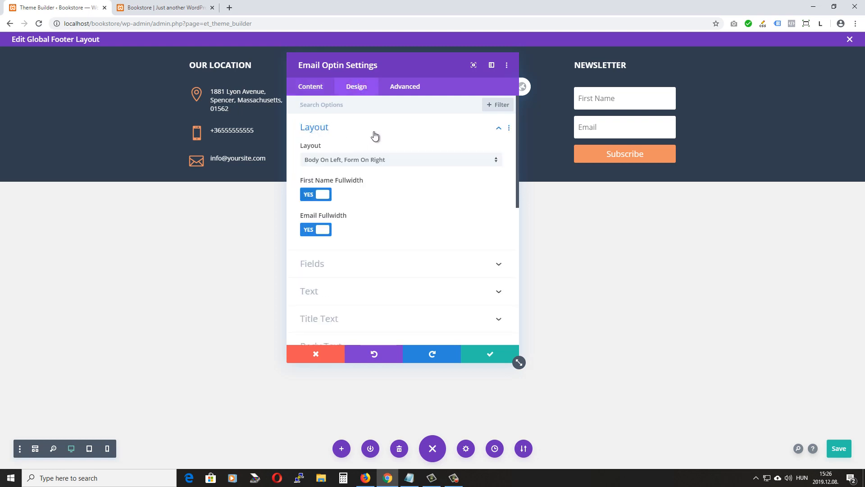
click(352, 129)
click(350, 155)
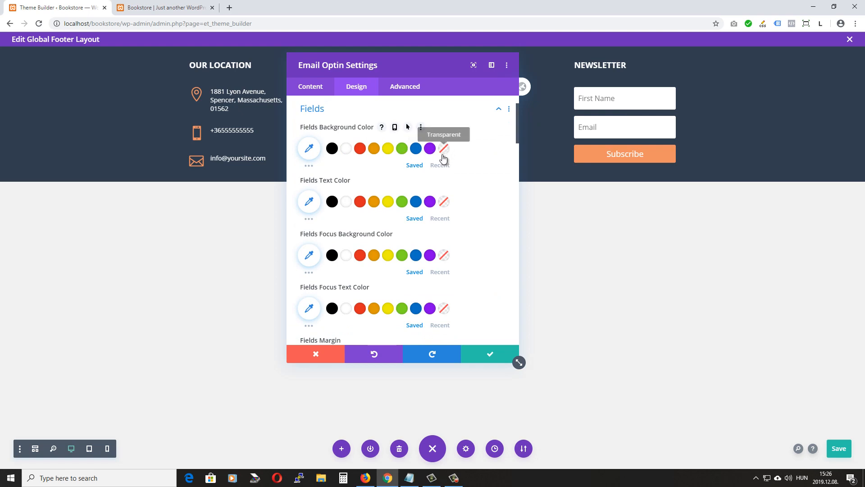
scroll(442, 160, down, 4)
click(348, 175)
click(315, 176)
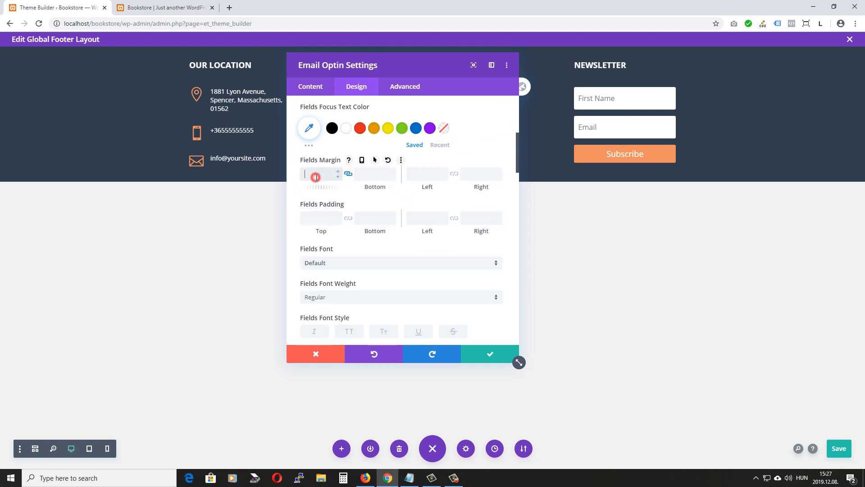
text(0px)
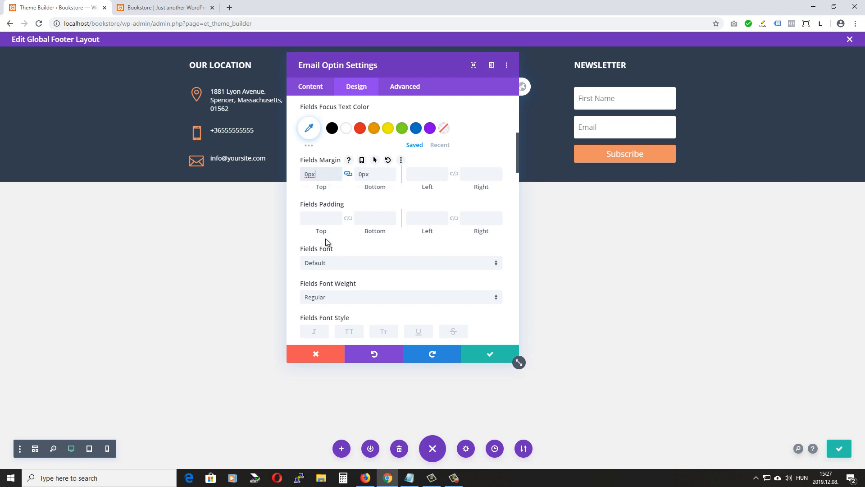
click(348, 219)
click(318, 223)
text(9px)
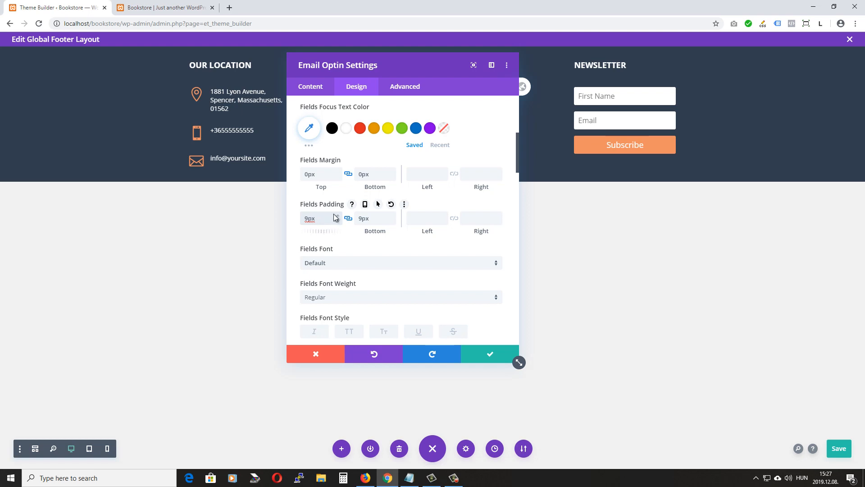
Reduce the fields text size to 13px and keep the optin changes
scroll(334, 218, down, 4)
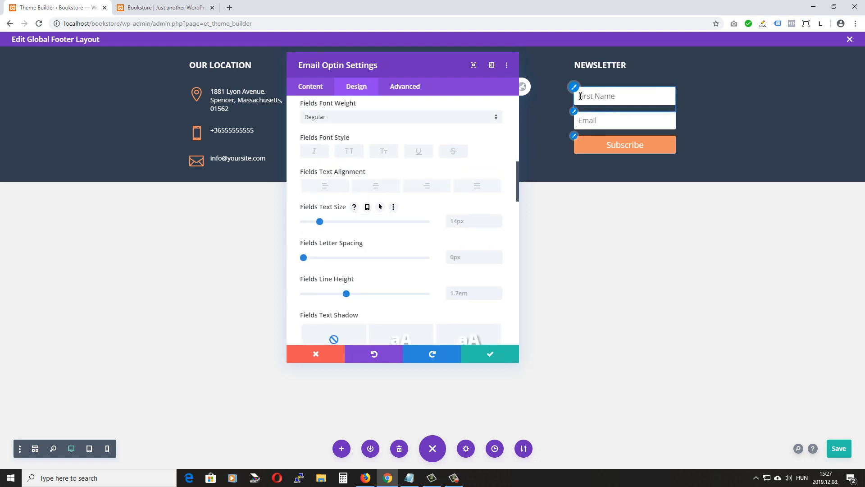
click(498, 226)
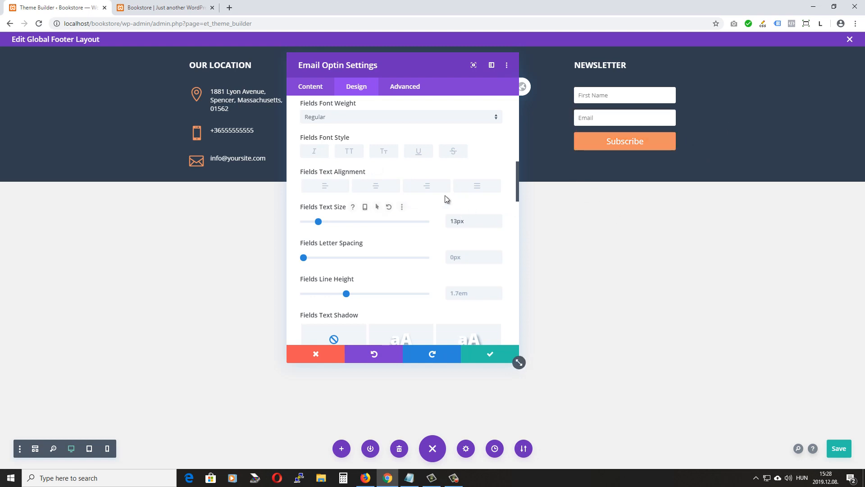
scroll(441, 180, down, 1)
scroll(442, 180, down, 7)
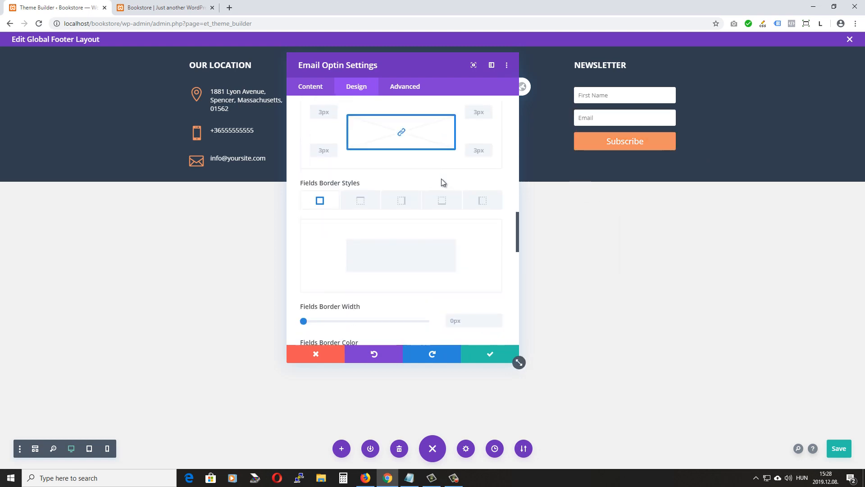
scroll(351, 202, down, 8)
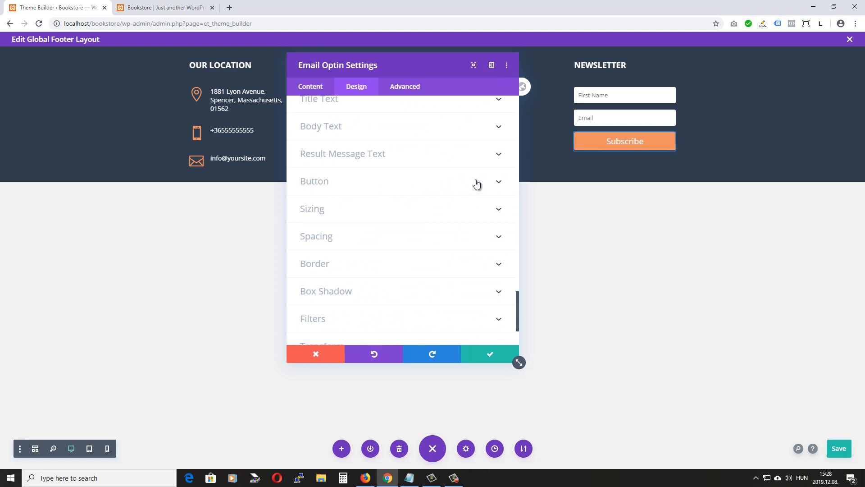
click(495, 181)
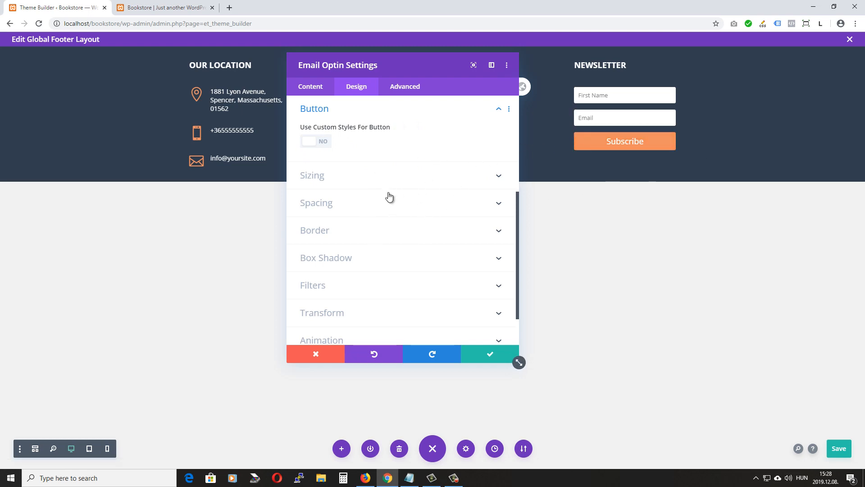
click(489, 353)
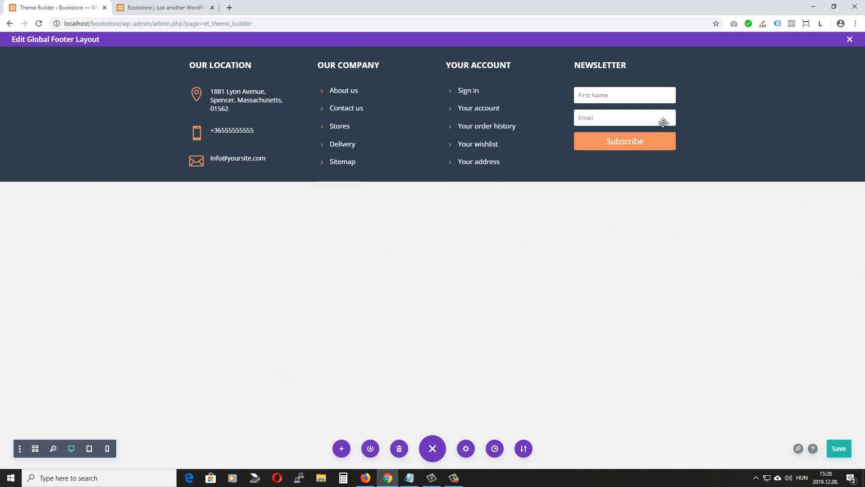
Reload the Bookstore front page to preview the restyled newsletter form in the footer
click(218, 5)
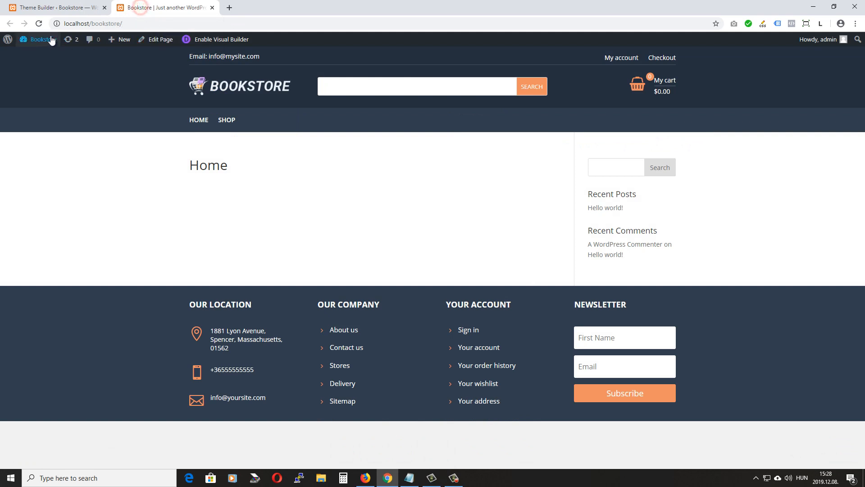
click(39, 24)
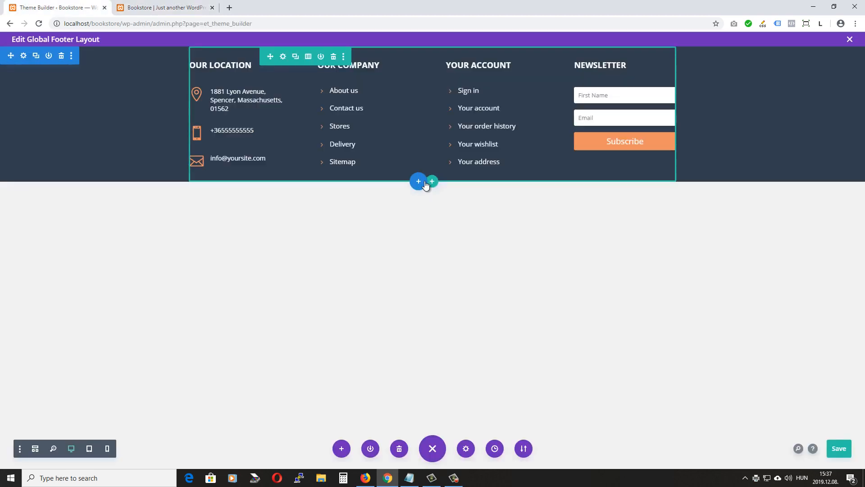
Add a regular section with one empty full-width row beneath the four-column footer
click(418, 182)
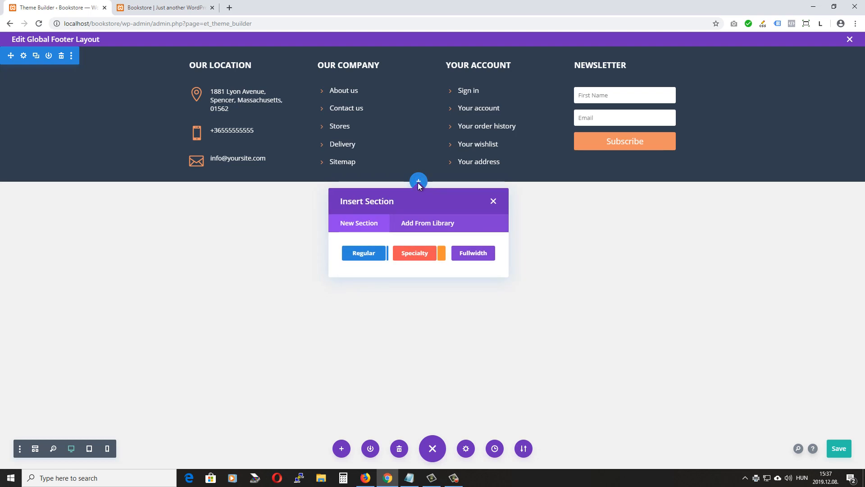
click(364, 253)
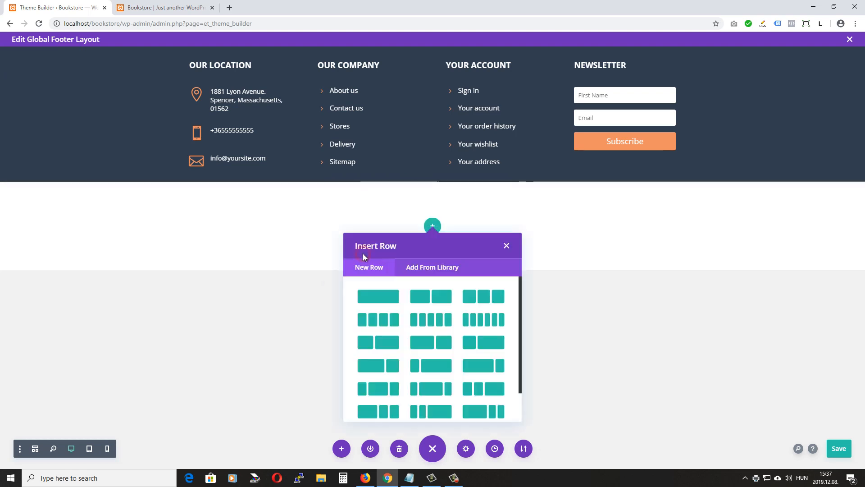
click(381, 299)
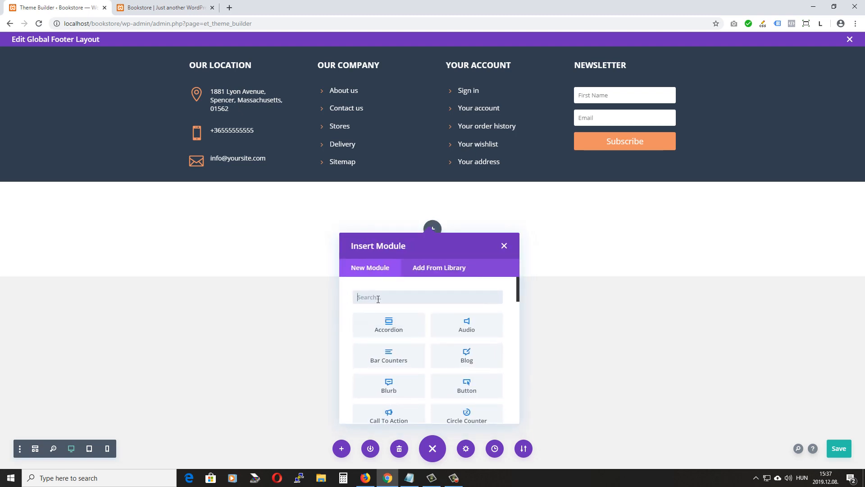
click(504, 246)
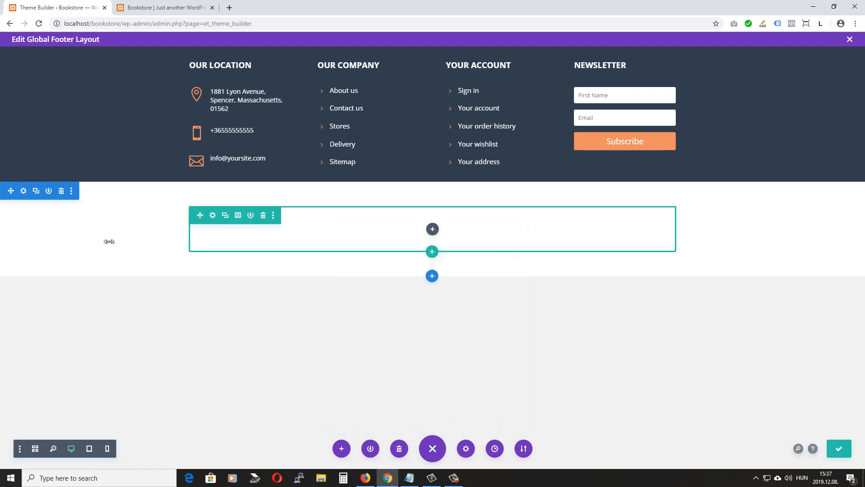
click(24, 191)
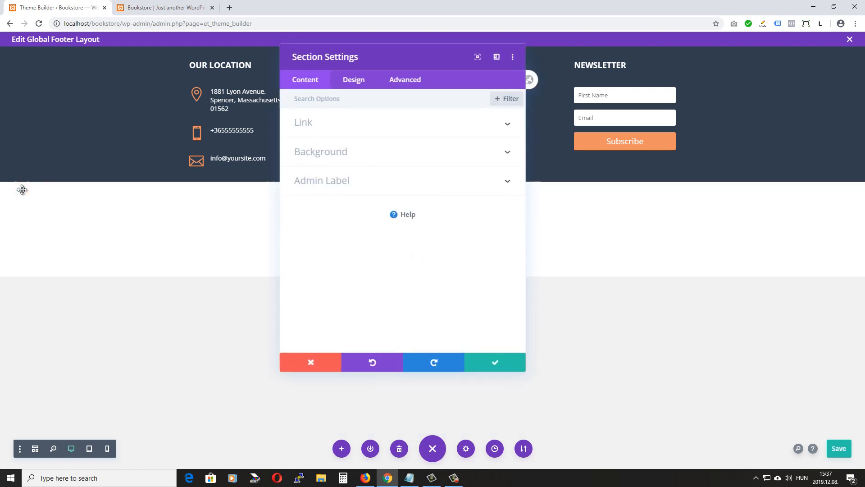
Set the bottom section's background to #232f3e and its top and bottom padding to 0
click(354, 155)
click(401, 198)
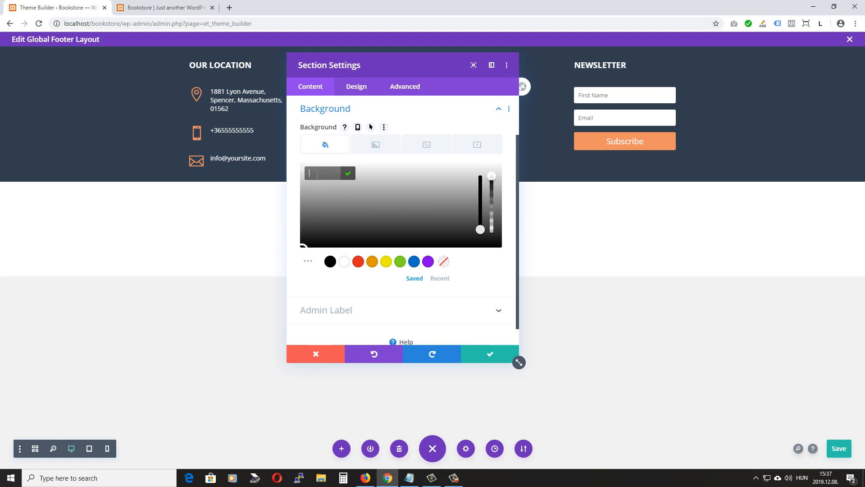
text(232f)
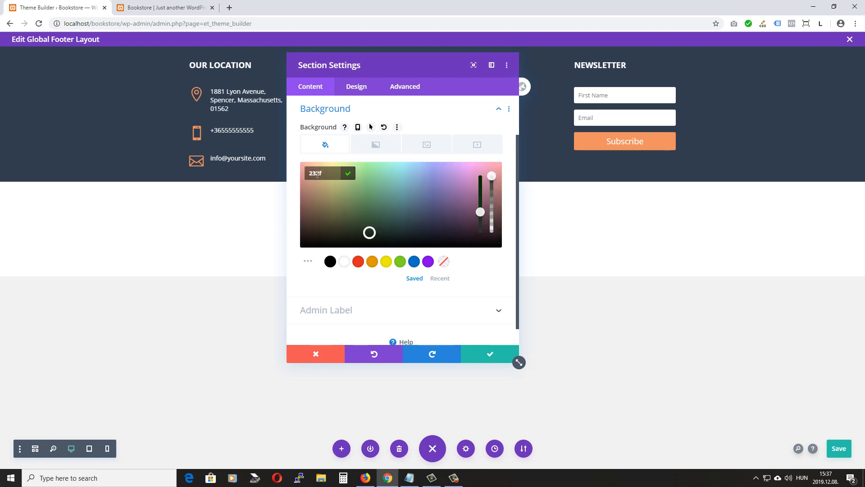
text(3e)
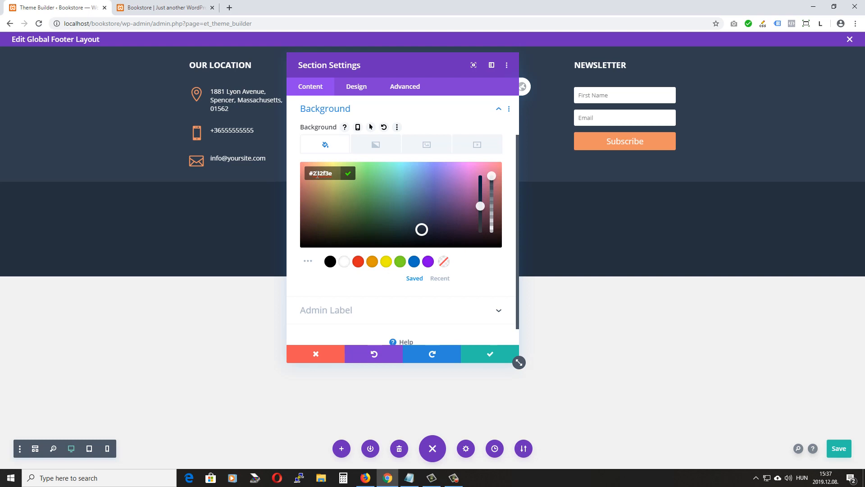
click(353, 93)
click(332, 209)
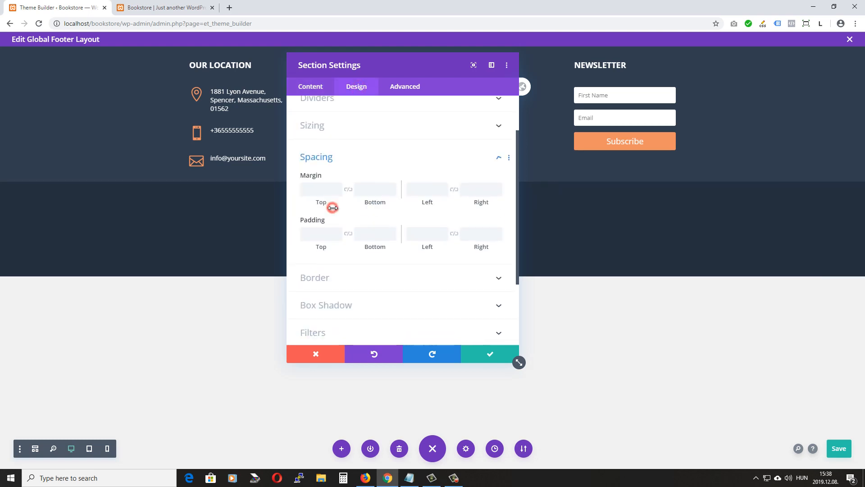
click(317, 185)
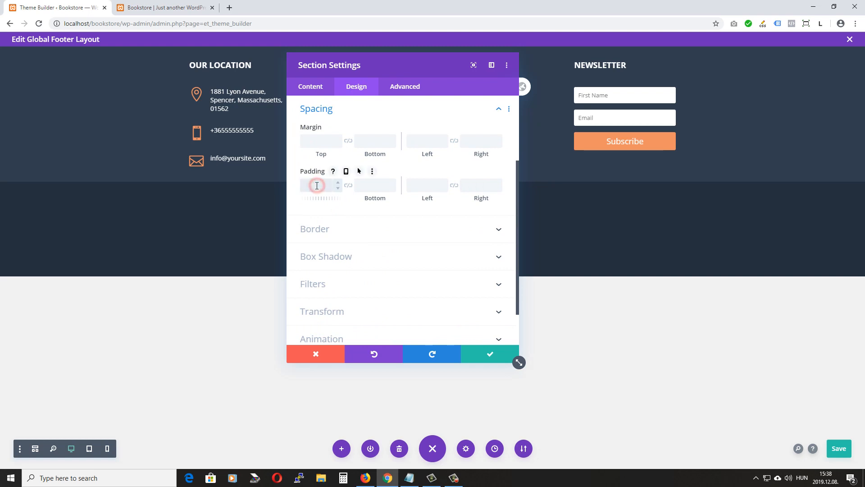
text(0)
click(373, 185)
text(0)
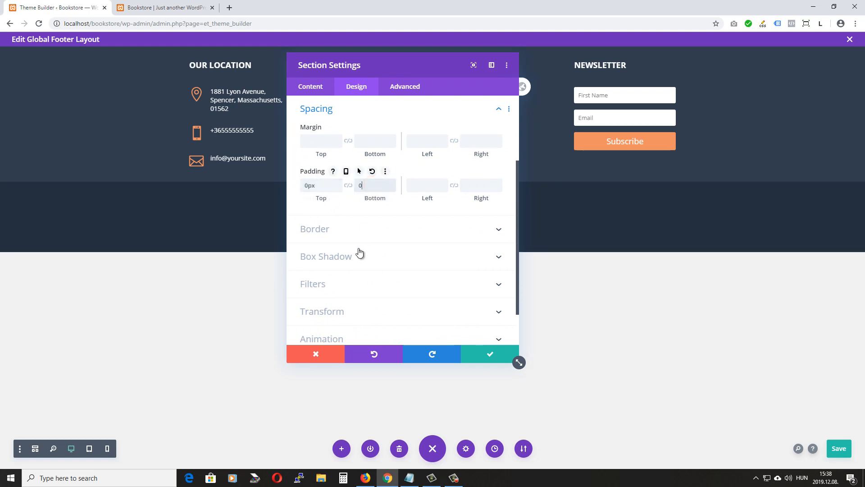
click(490, 354)
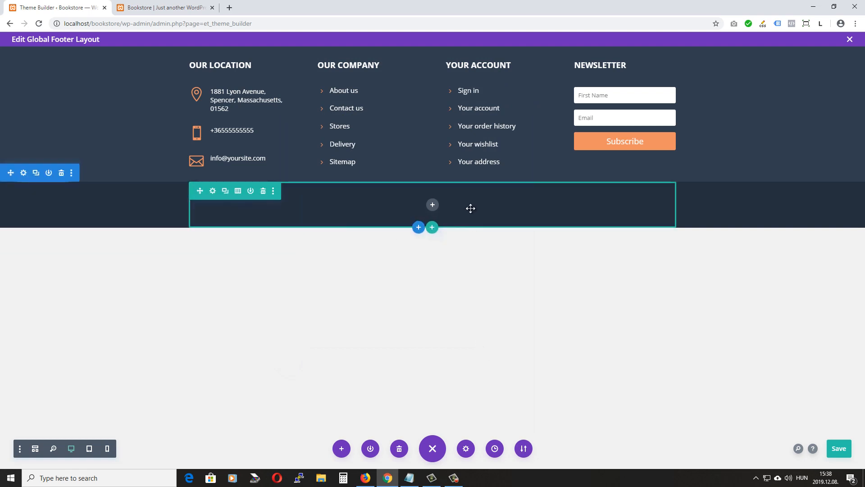
Insert a Menu module into the bottom bar's row and choose Bottom Menu as its menu
click(432, 206)
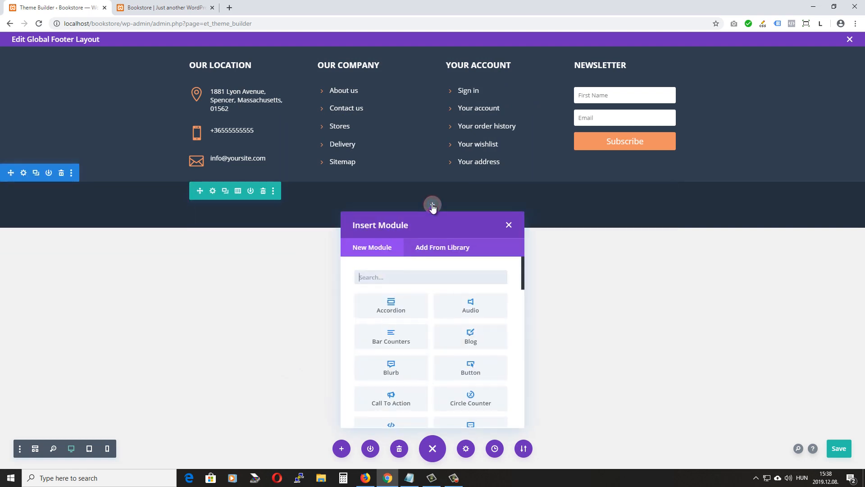
scroll(448, 328, down, 5)
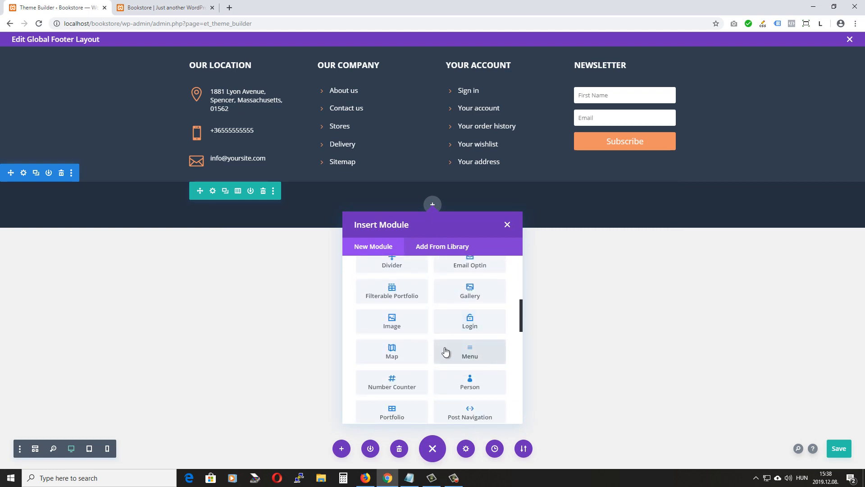
click(485, 355)
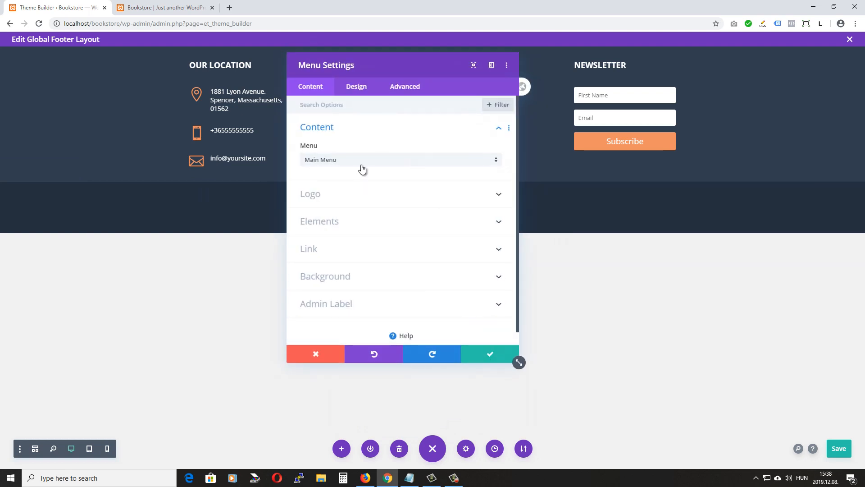
click(369, 161)
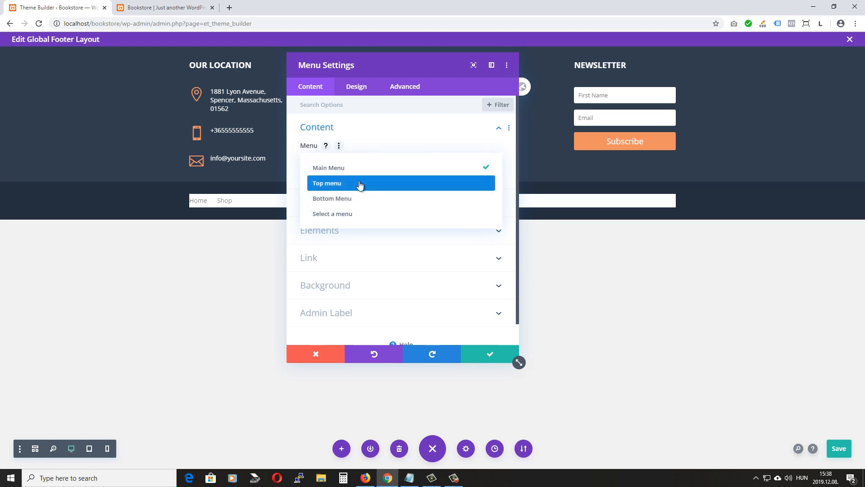
click(358, 198)
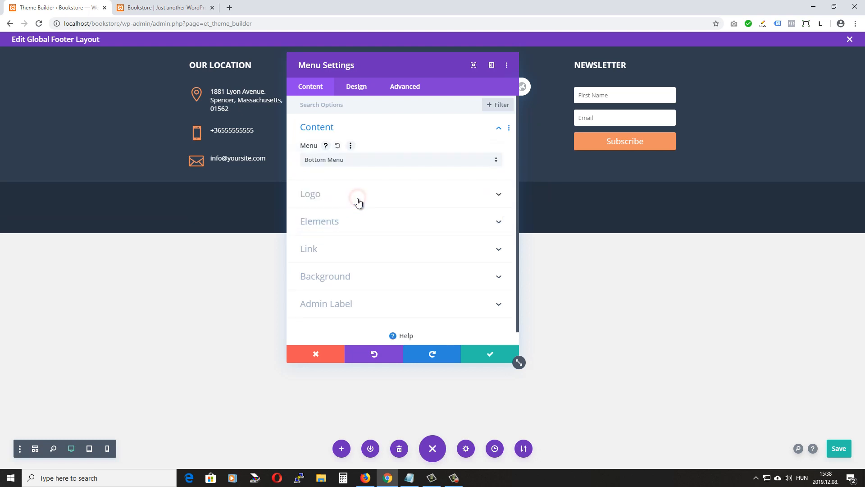
drag(395, 57, 642, 55)
click(595, 273)
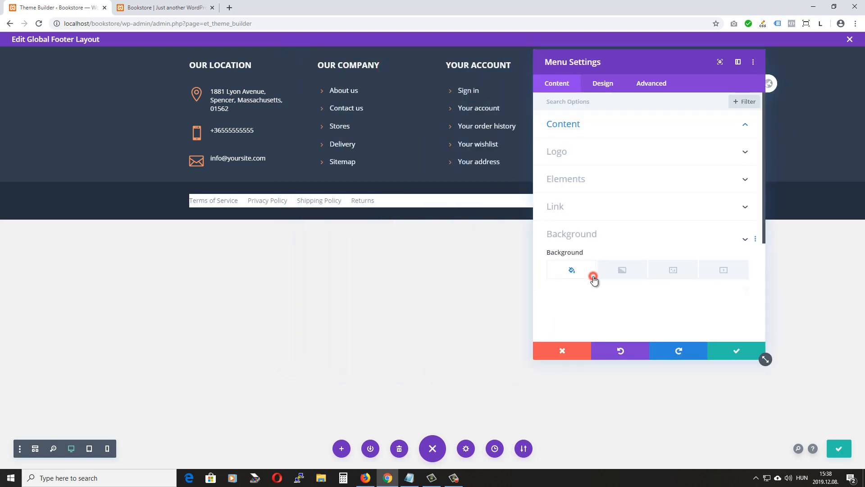
Clear the menu's background colour and set its layout style to Centered
click(593, 277)
click(735, 176)
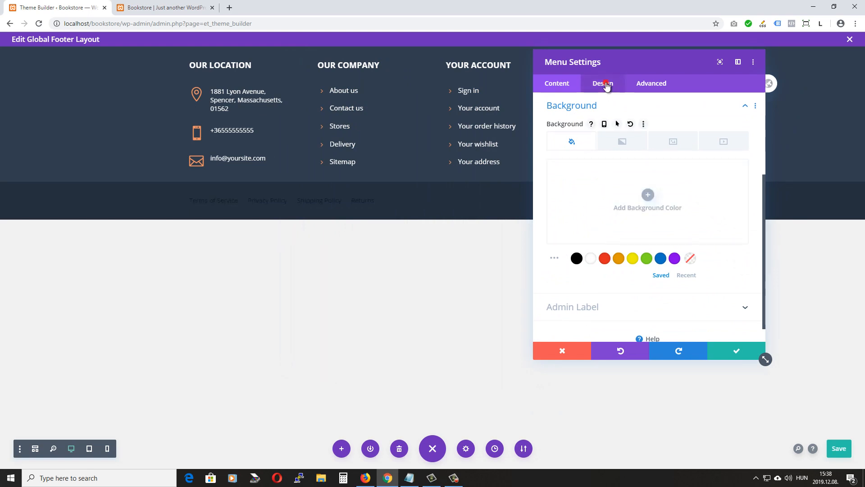
click(602, 84)
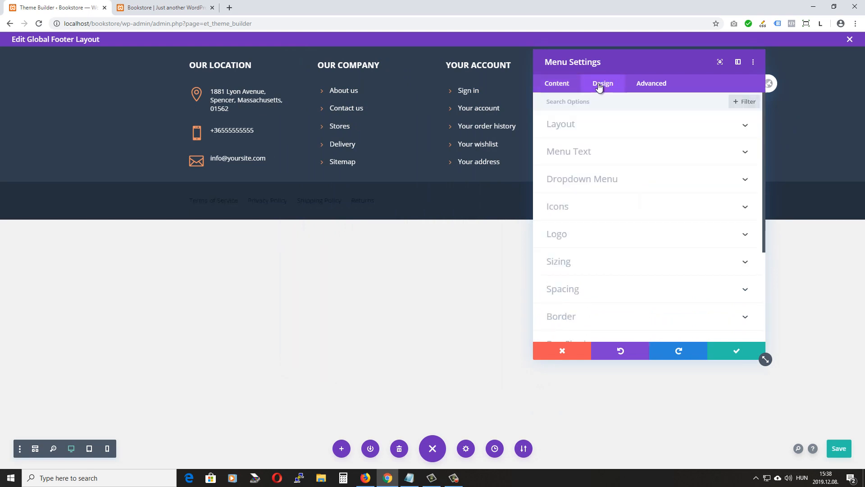
click(649, 127)
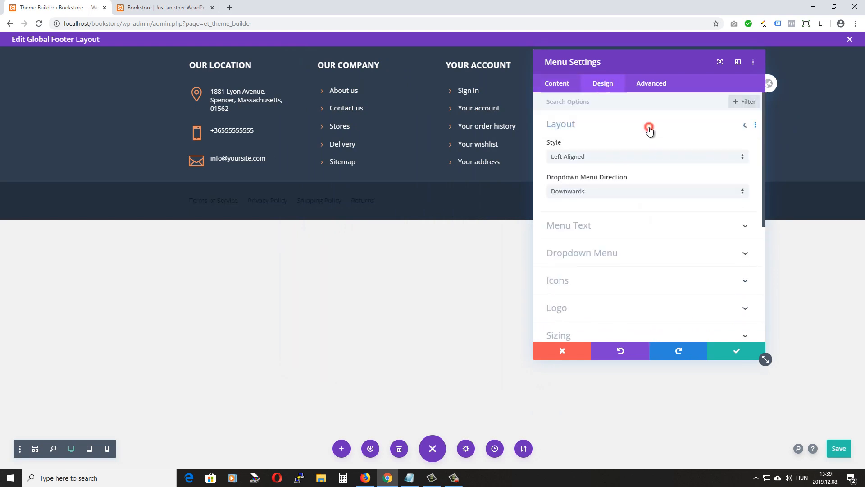
click(585, 161)
click(582, 180)
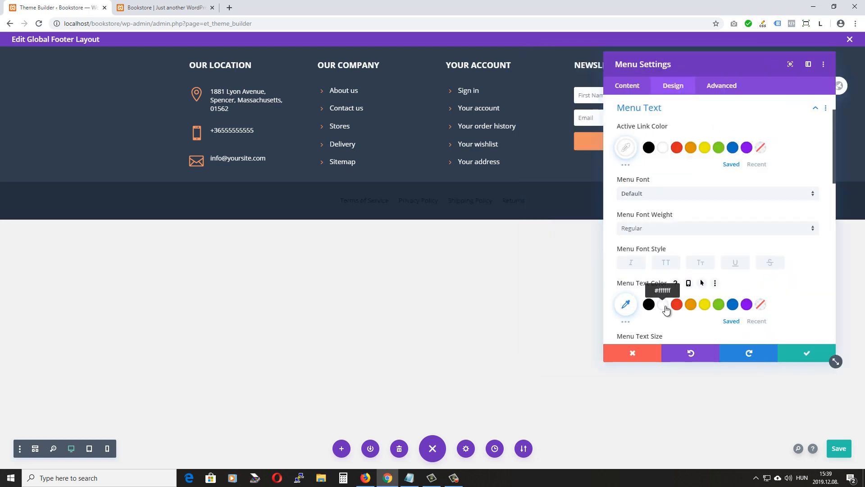
Make the menu links white and Semi Bold, then apply the menu settings
click(662, 304)
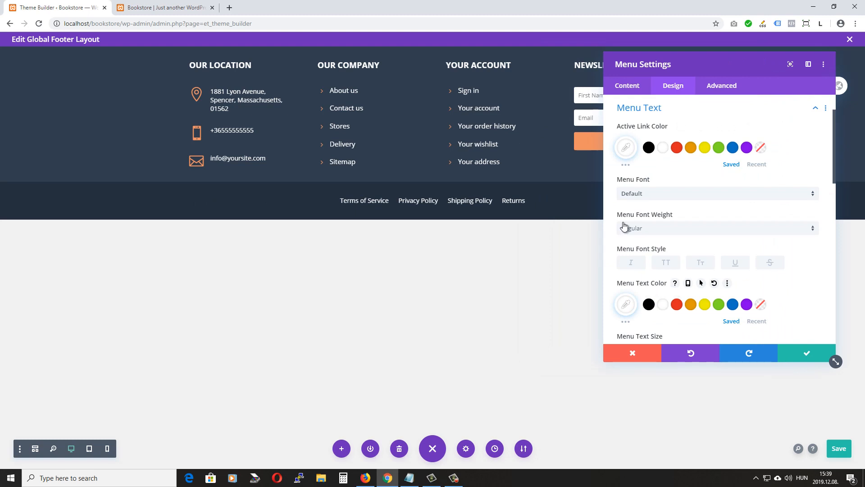
click(645, 228)
click(651, 268)
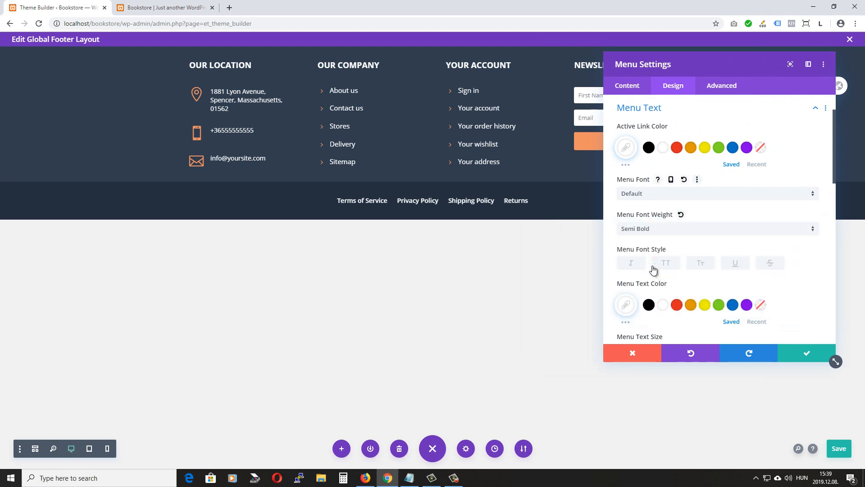
scroll(653, 269, down, 3)
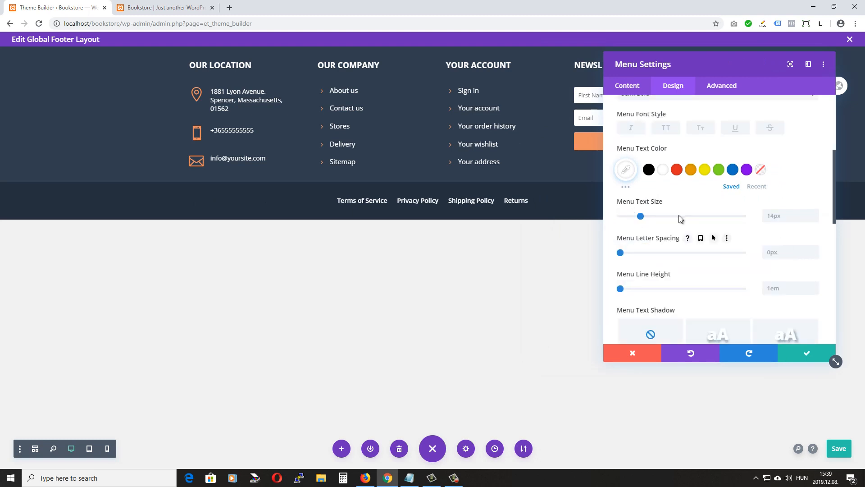
click(806, 354)
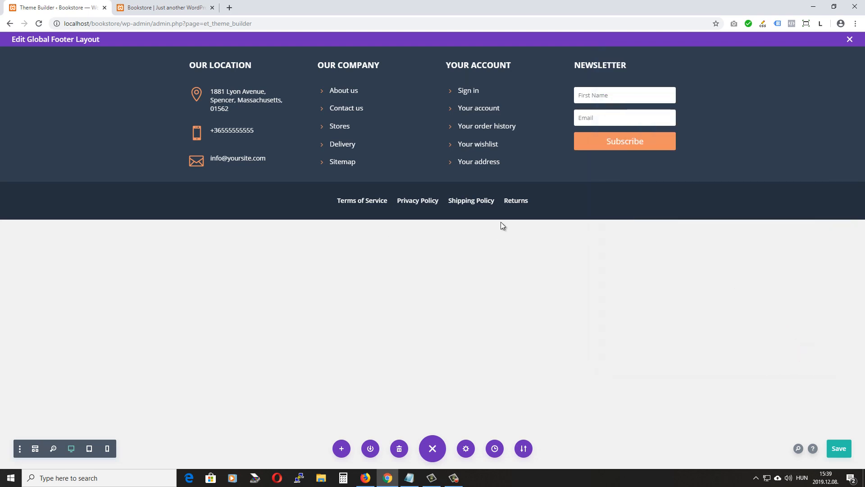
Save the footer and reload the Bookstore home page to preview the dark policy-links bar
click(839, 449)
click(148, 8)
click(38, 23)
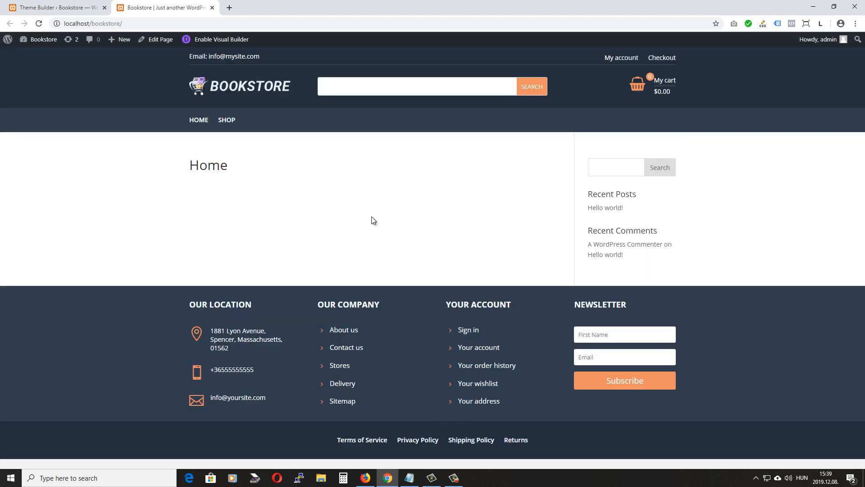
click(54, 8)
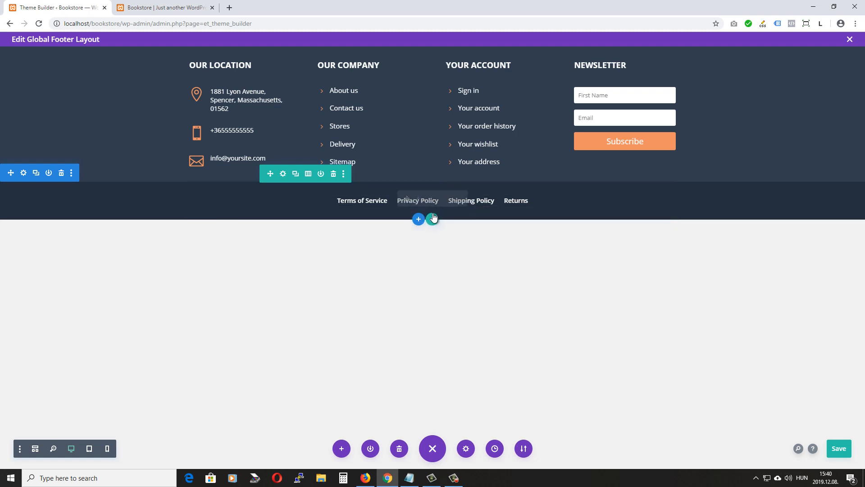
Insert a Text module beneath the policy menu in the footer's bottom bar
mouse_move(432, 201)
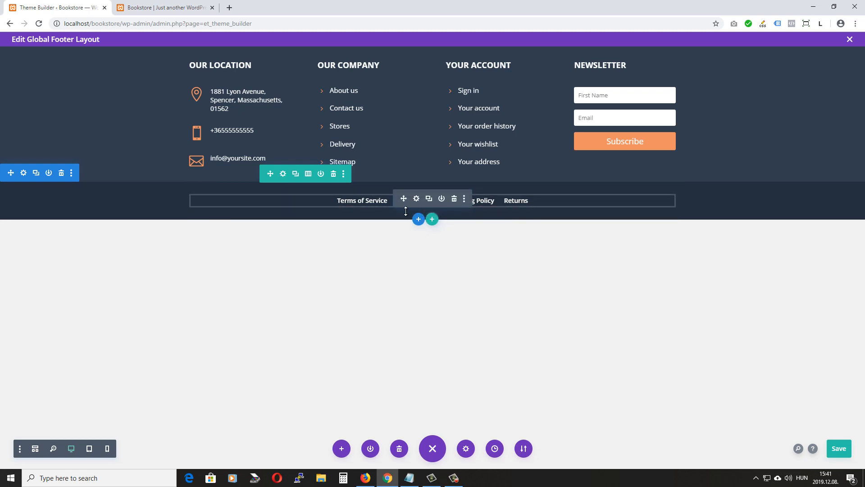
click(429, 199)
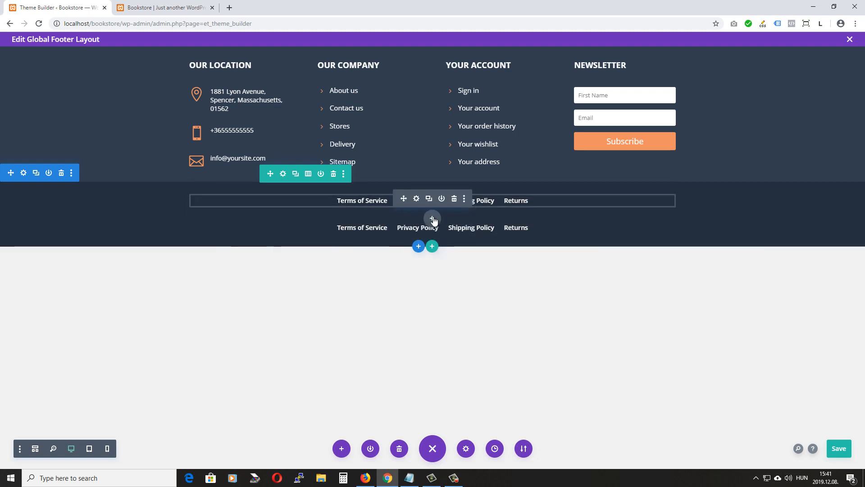
click(431, 217)
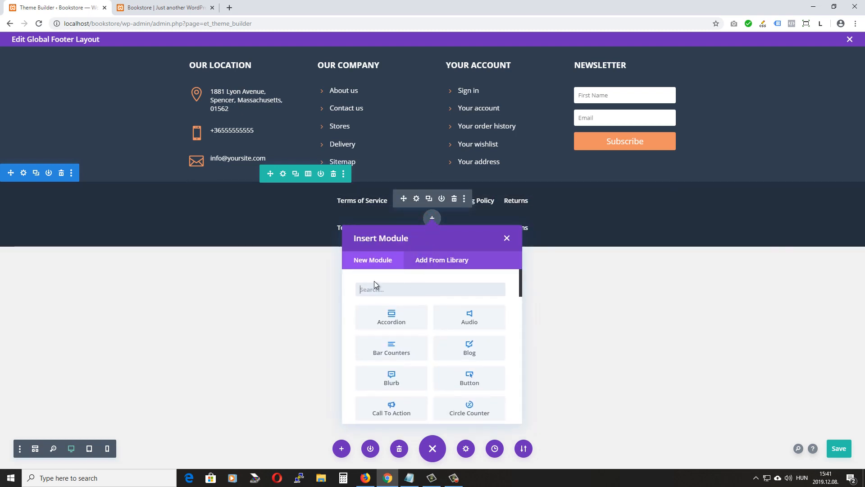
text(tex)
click(407, 321)
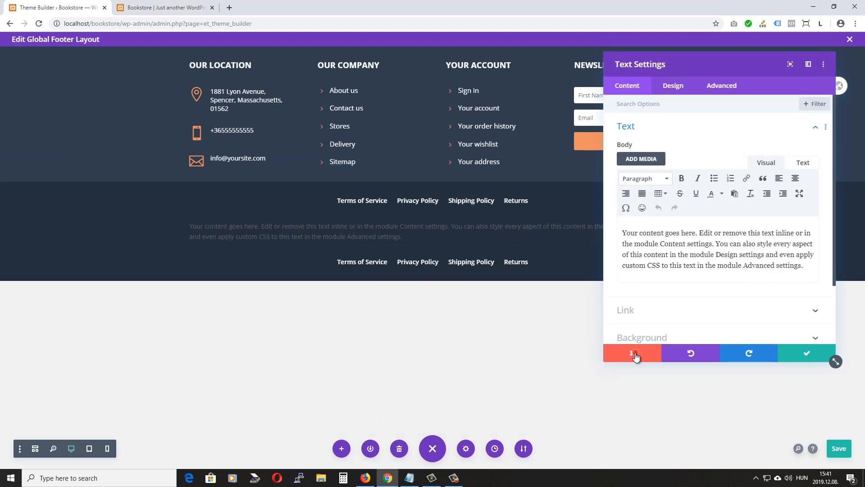
click(634, 354)
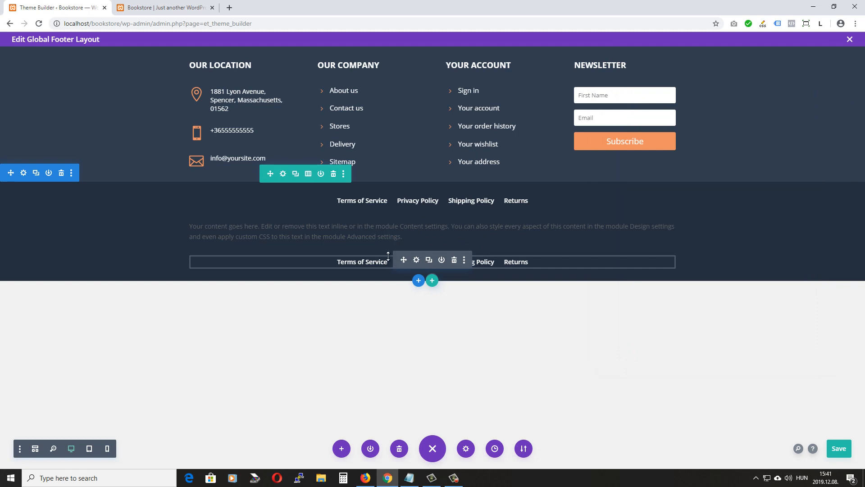
Delete the duplicated policy menu and select the text module's placeholder paragraph
click(454, 260)
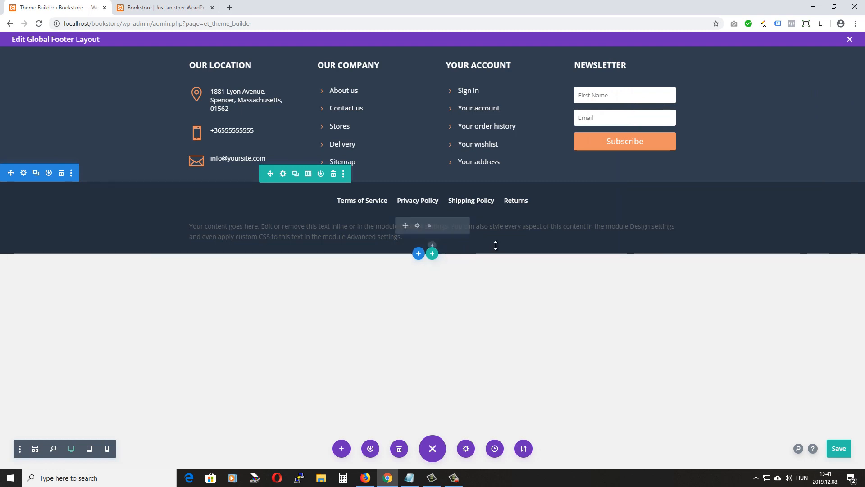
click(415, 225)
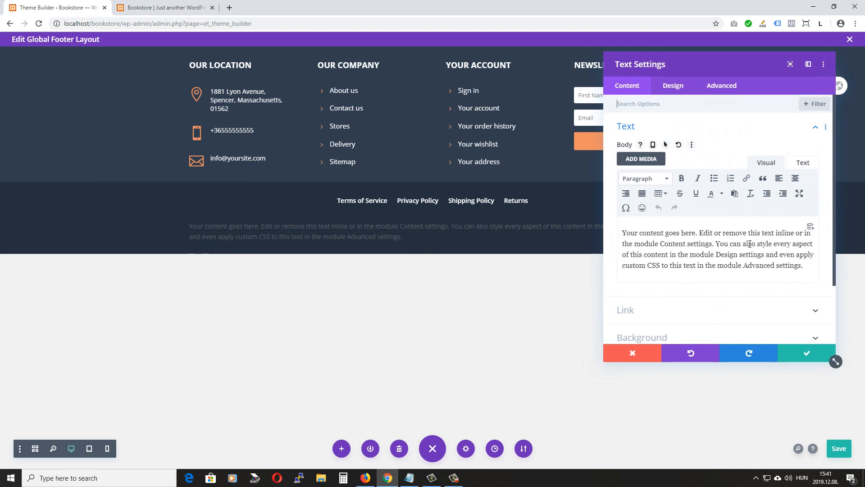
drag(792, 270, 563, 237)
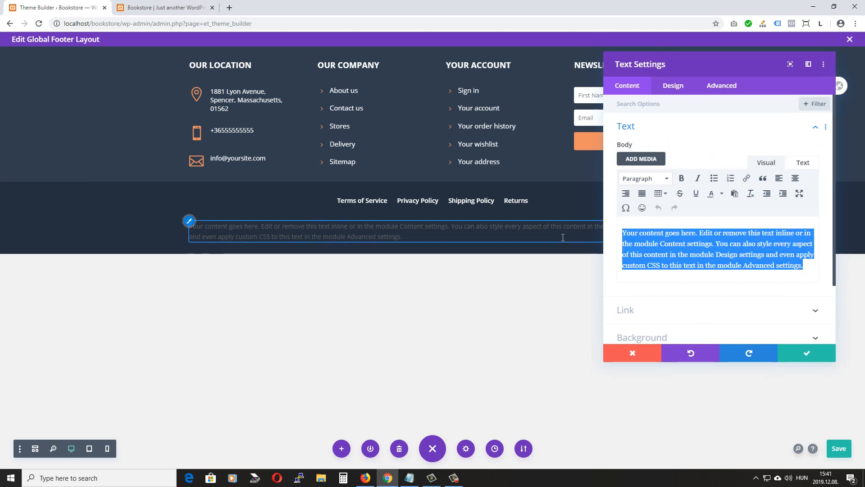
Paste the BookStore copyright line and color it partly transparent white
text(© Copyright 2012 - 2019 | BookStore | All Rights Reserved)
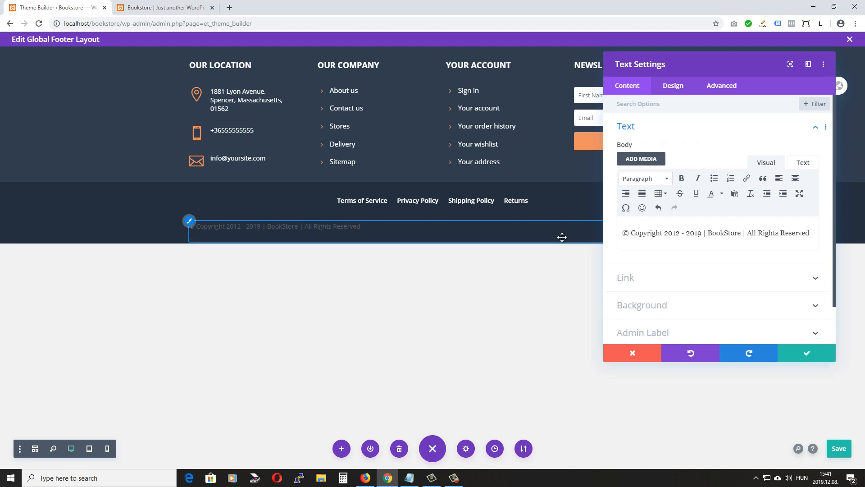
click(673, 88)
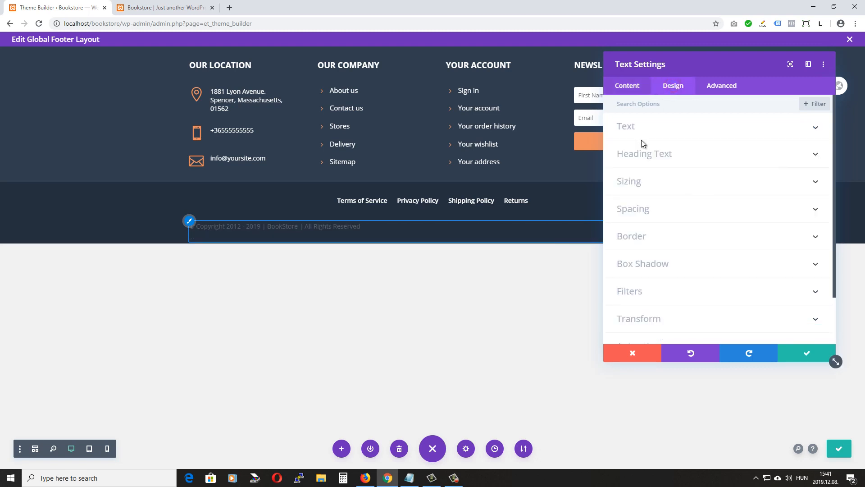
click(674, 128)
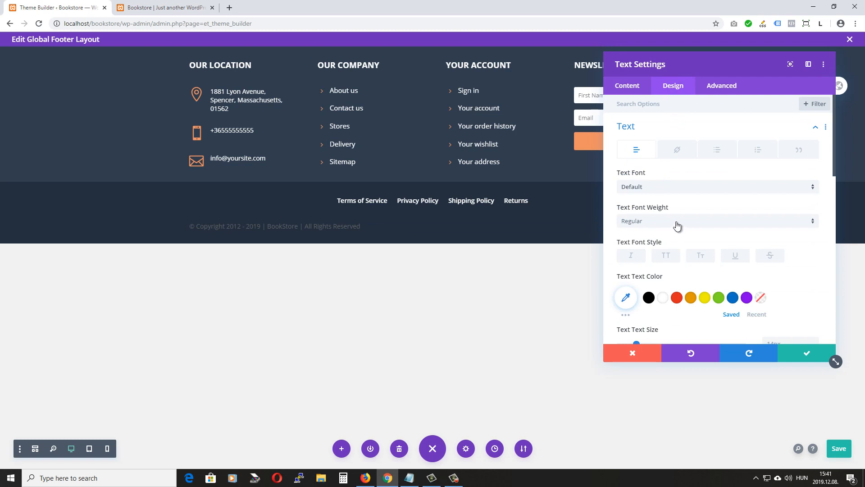
scroll(676, 225, down, 1)
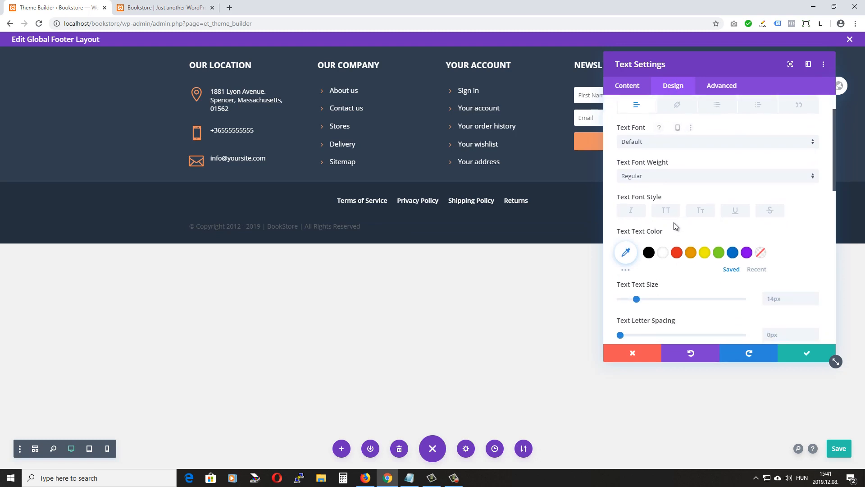
click(662, 254)
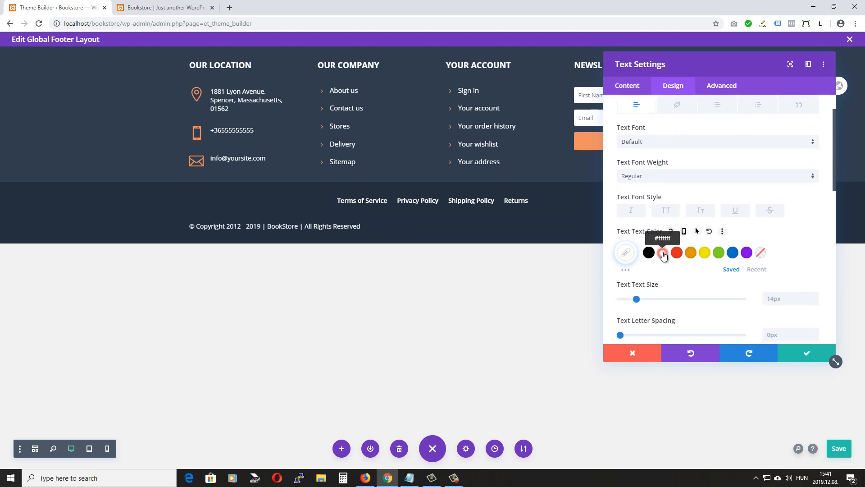
click(625, 253)
drag(760, 260, 765, 292)
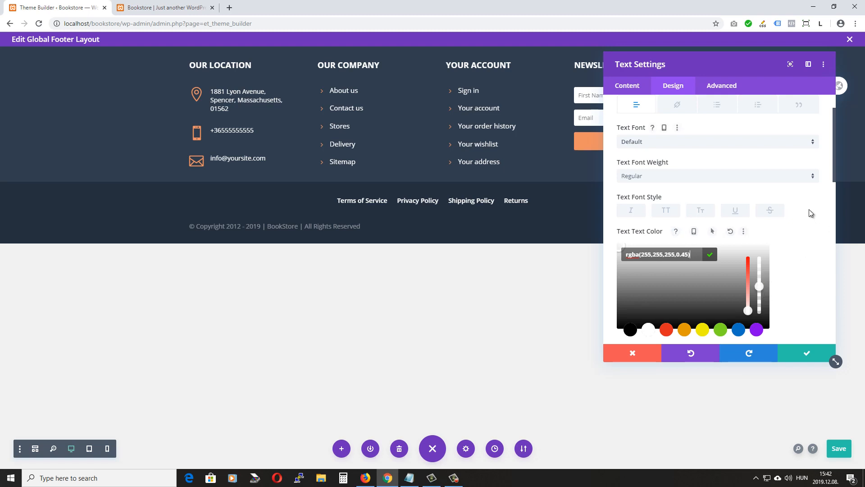
Center the copyright line and give it a -18px top margin
scroll(806, 216, down, 6)
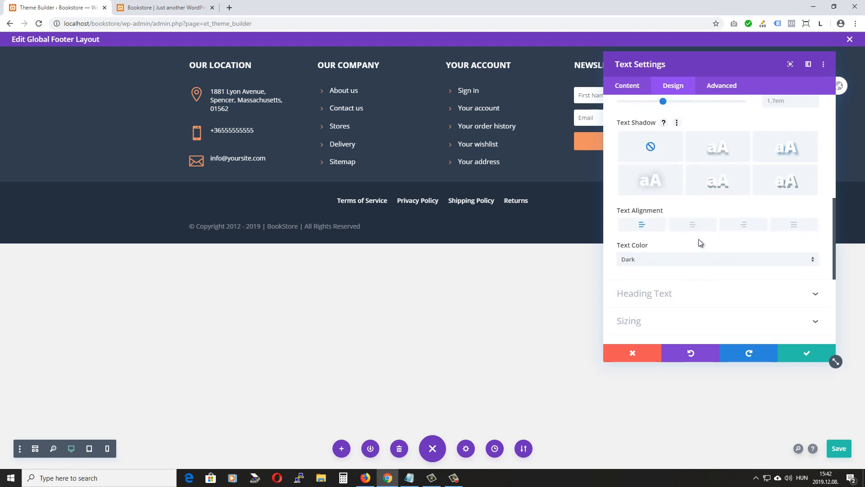
click(690, 225)
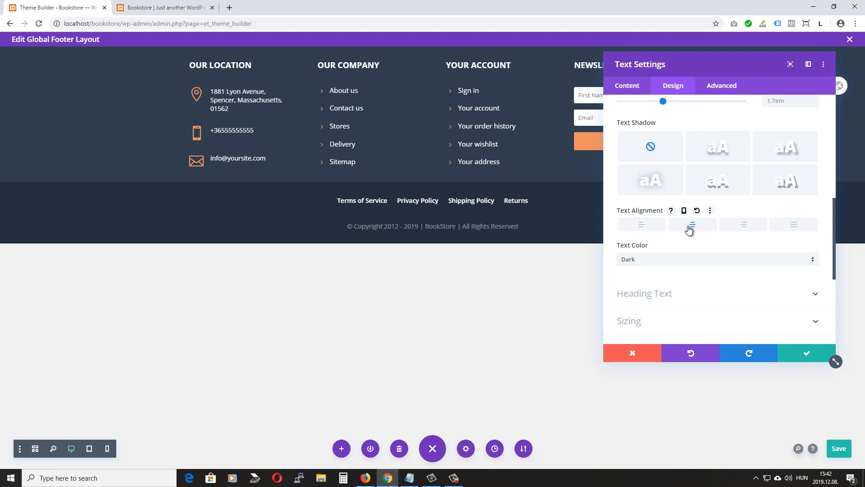
scroll(694, 223, down, 5)
click(654, 170)
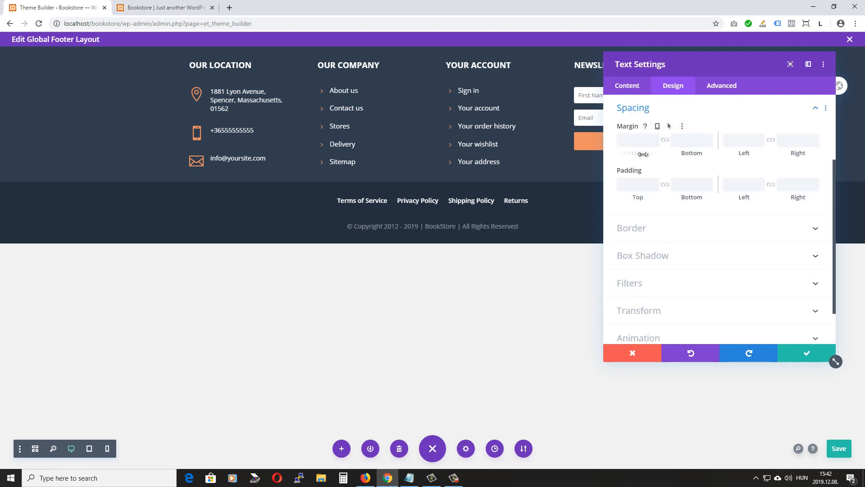
drag(640, 153, 635, 156)
drag(635, 156, 636, 155)
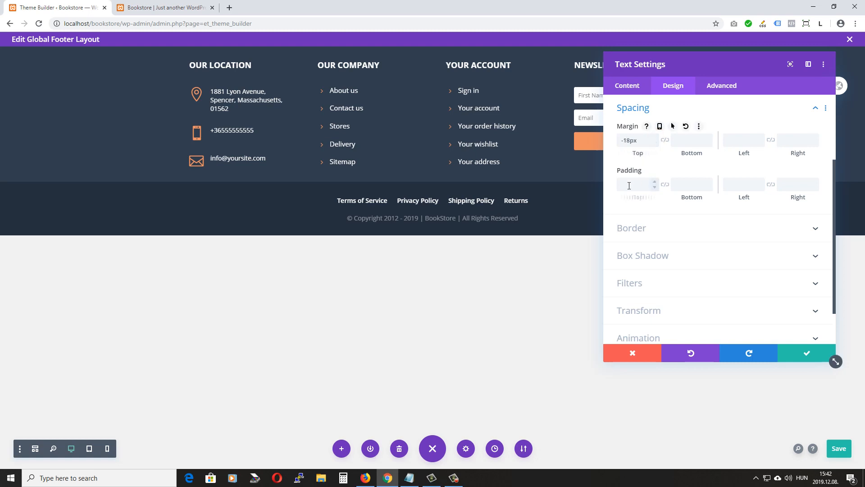
Apply the text settings, duplicate the copyright module, and insert an Image module below it
click(807, 356)
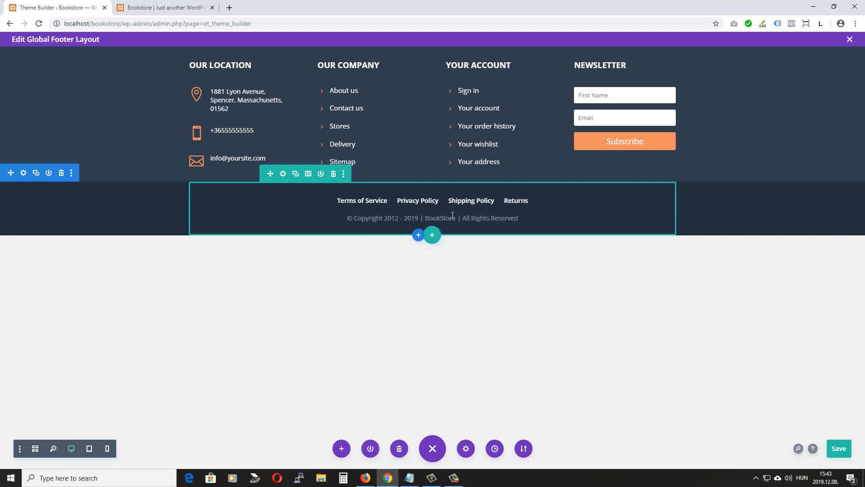
click(429, 217)
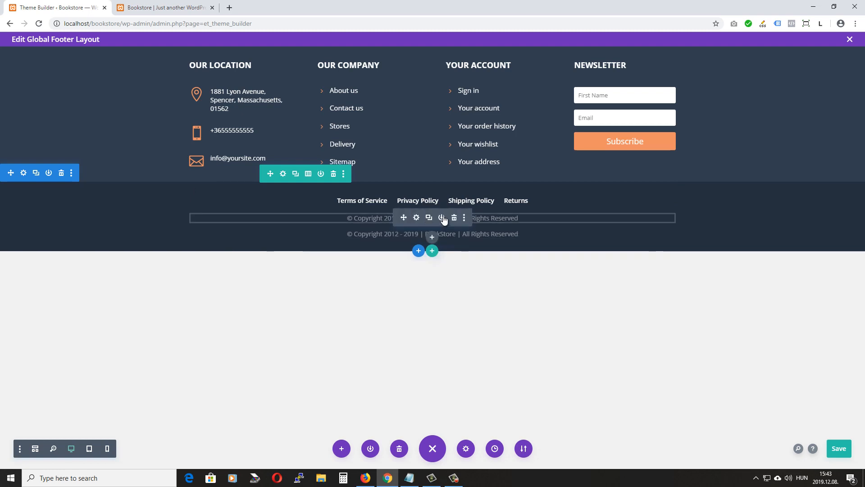
click(432, 235)
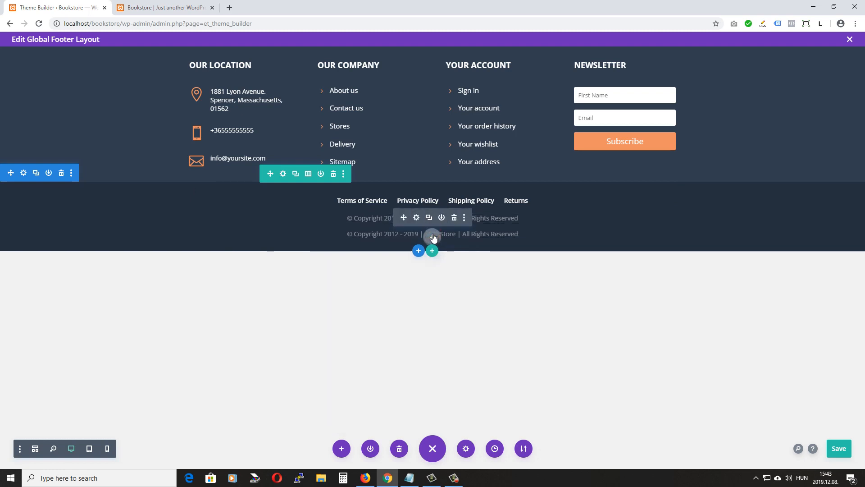
scroll(429, 354, down, 5)
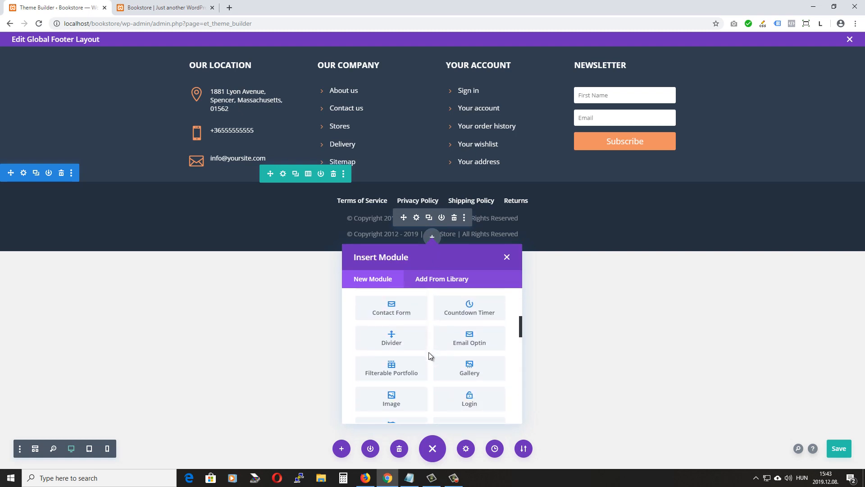
click(389, 402)
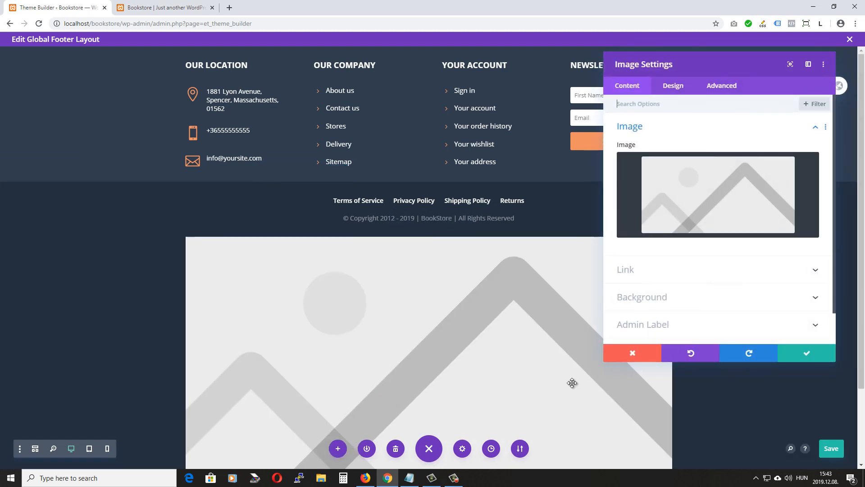
Close the image settings and delete the duplicate copyright line
click(632, 353)
scroll(198, 300, down, 2)
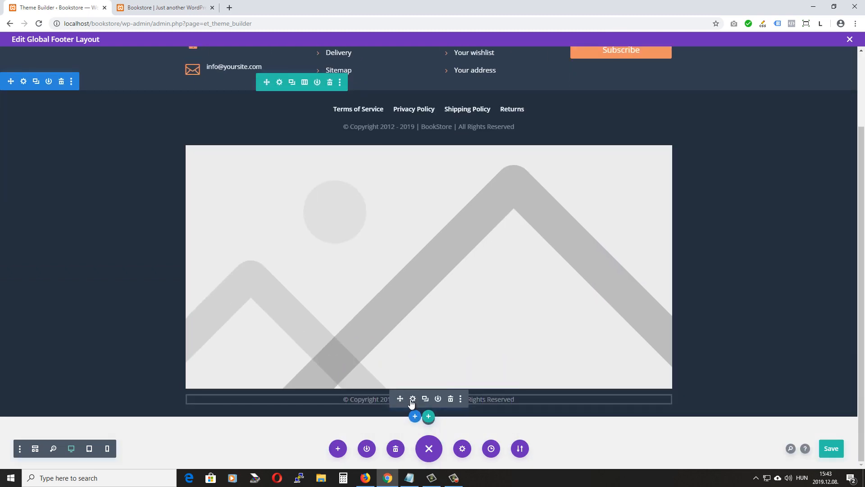
click(451, 397)
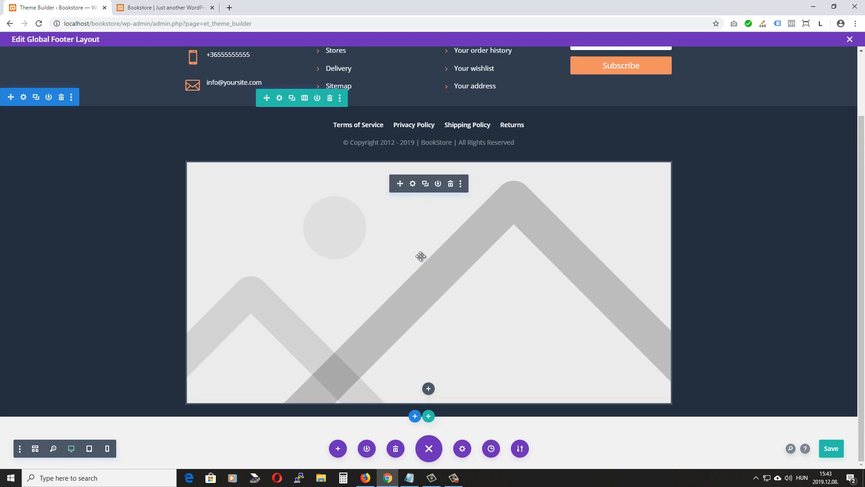
Upload payment.png and use it as the Image module's picture
click(413, 183)
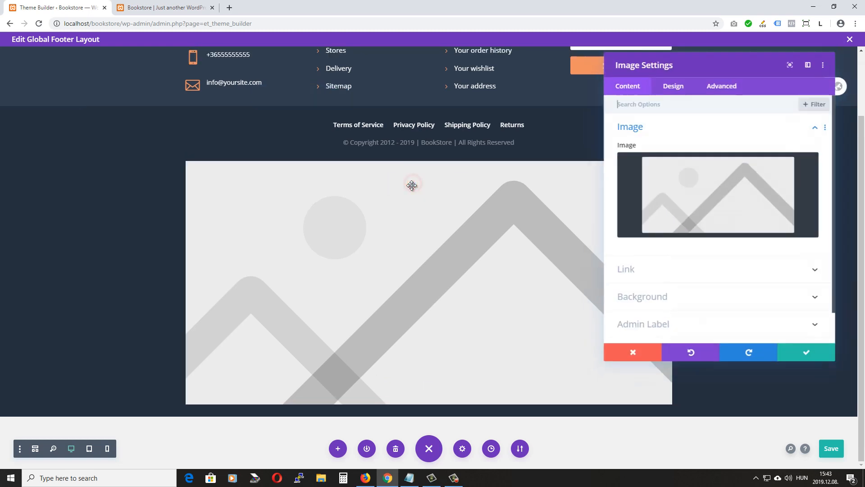
click(734, 192)
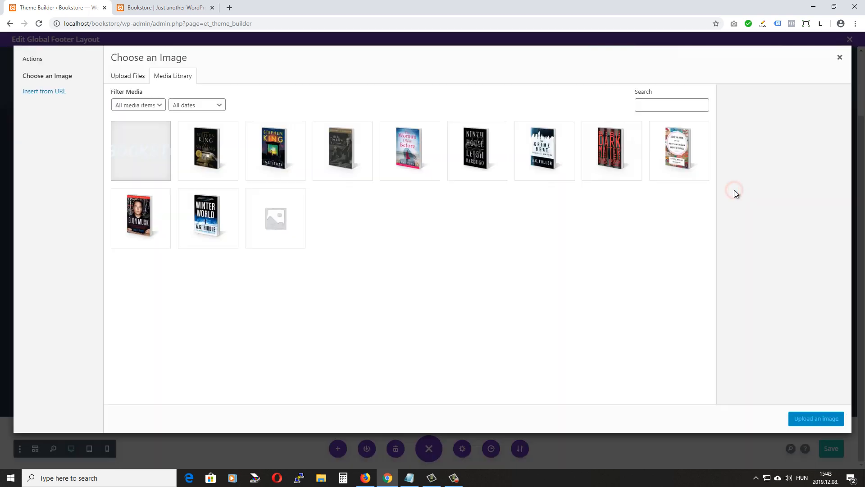
click(121, 81)
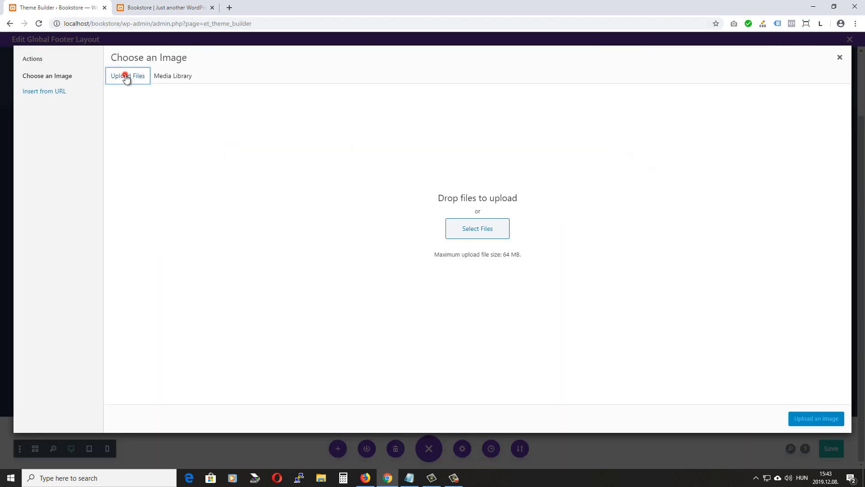
click(478, 225)
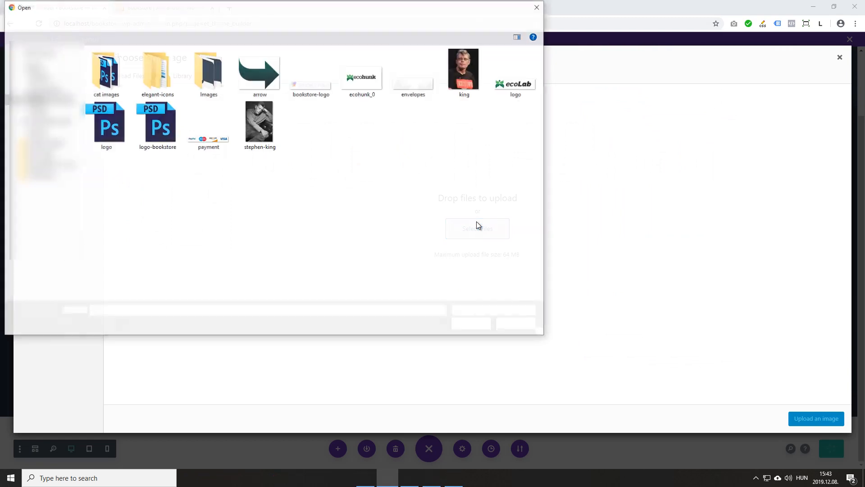
click(212, 142)
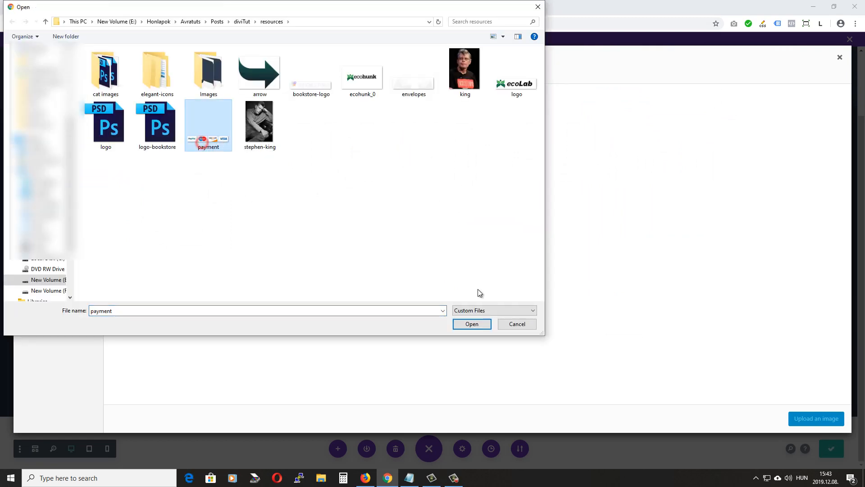
click(471, 324)
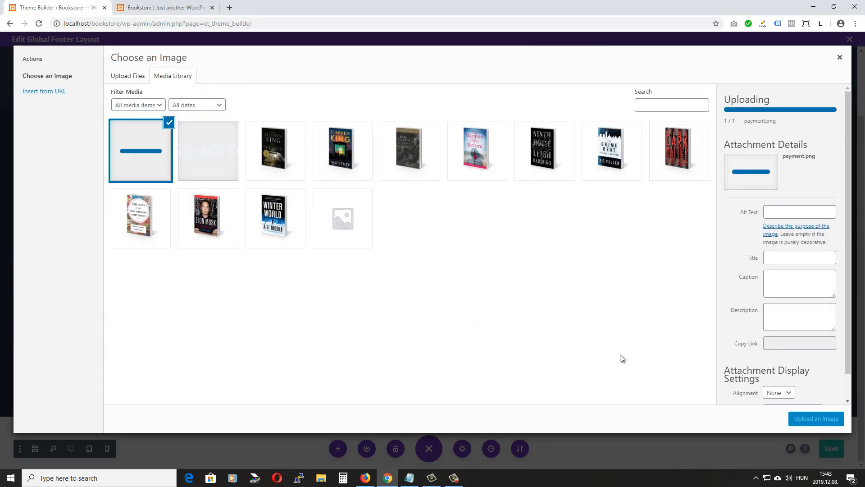
click(817, 418)
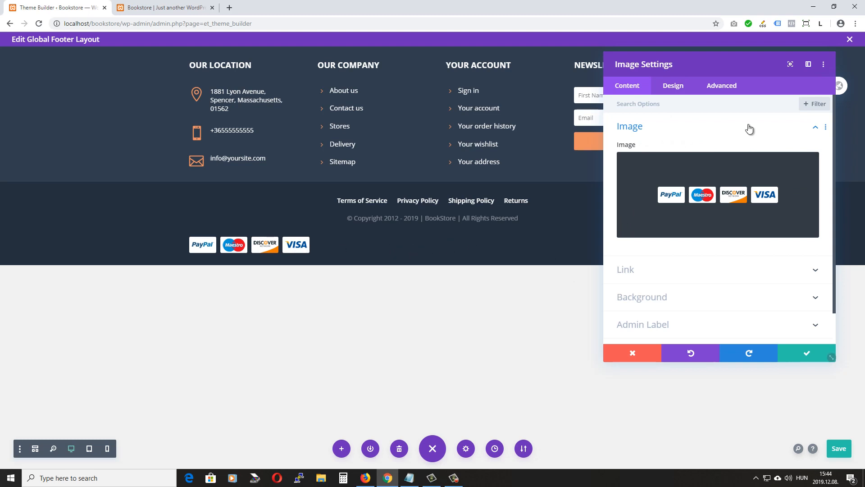
Center-align the payment-cards image in the bottom bar
click(674, 87)
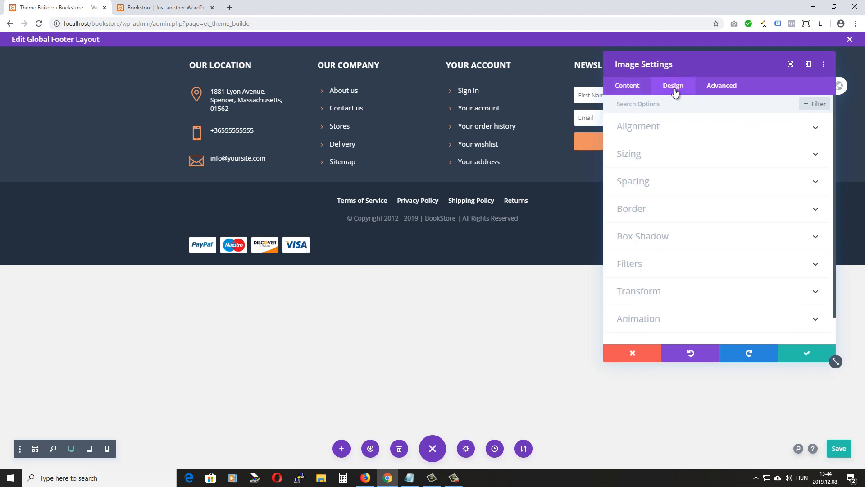
click(672, 125)
click(719, 159)
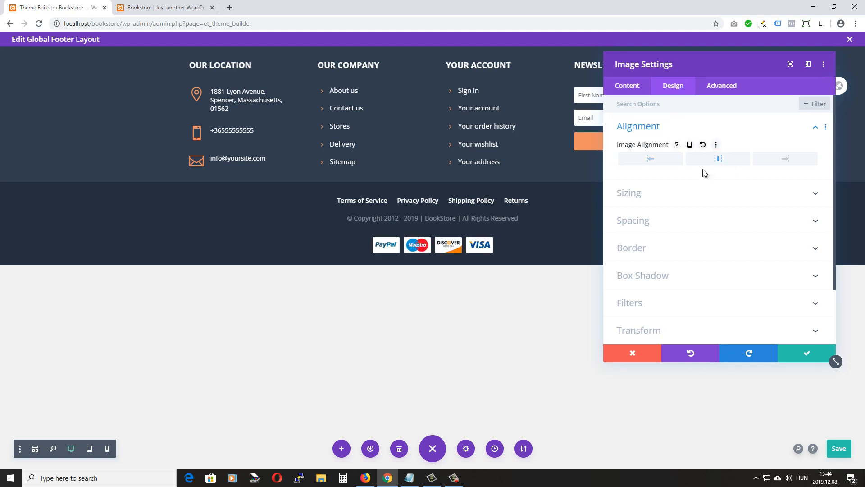
Set the payment image height to 25px and confirm the settings
click(649, 194)
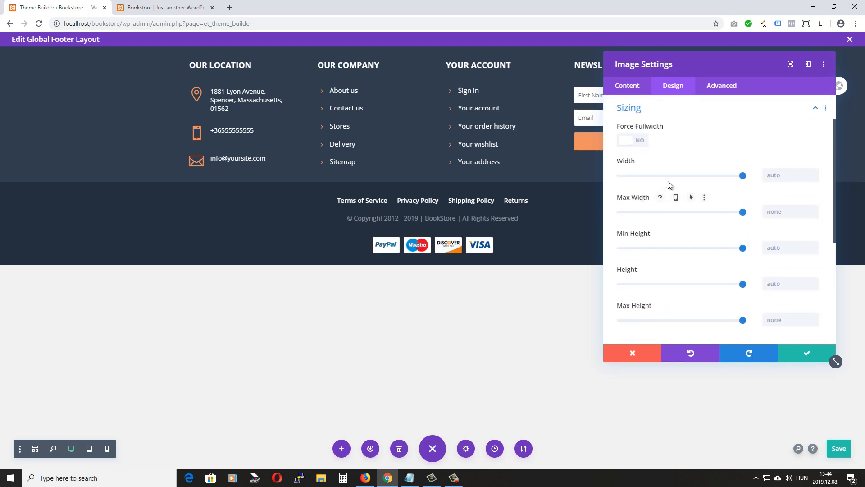
scroll(688, 144, down, 1)
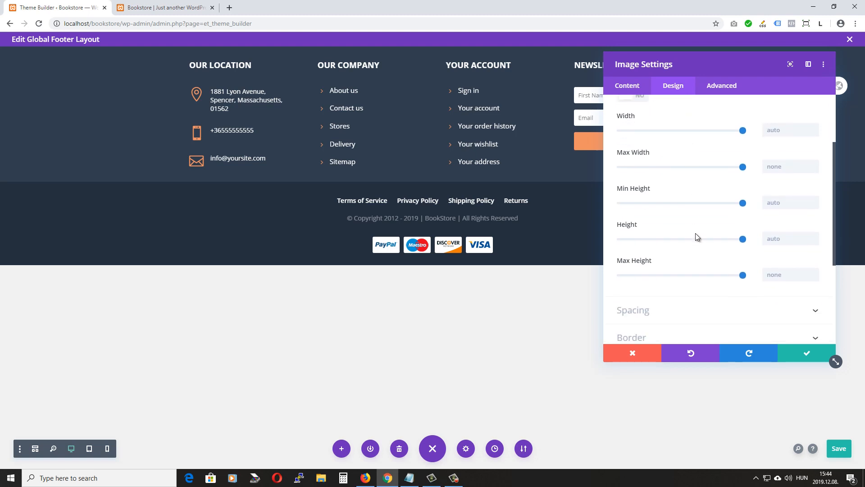
mouse_move(695, 234)
drag(744, 241, 620, 240)
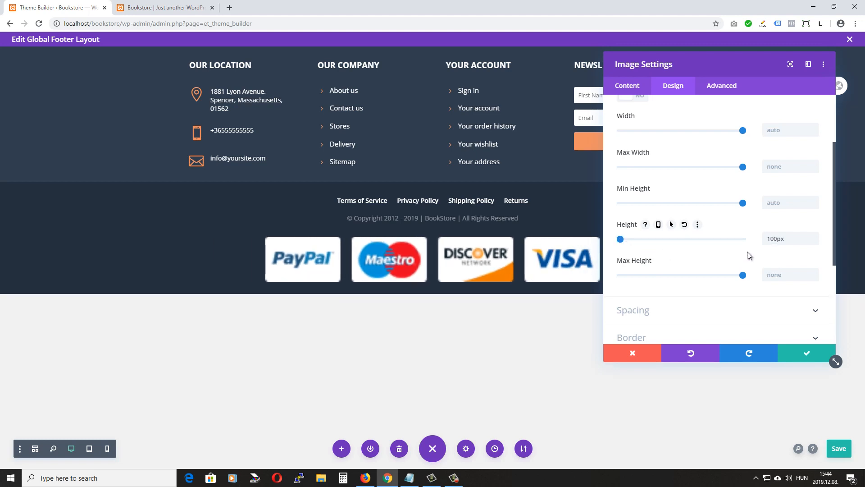
click(816, 241)
click(815, 242)
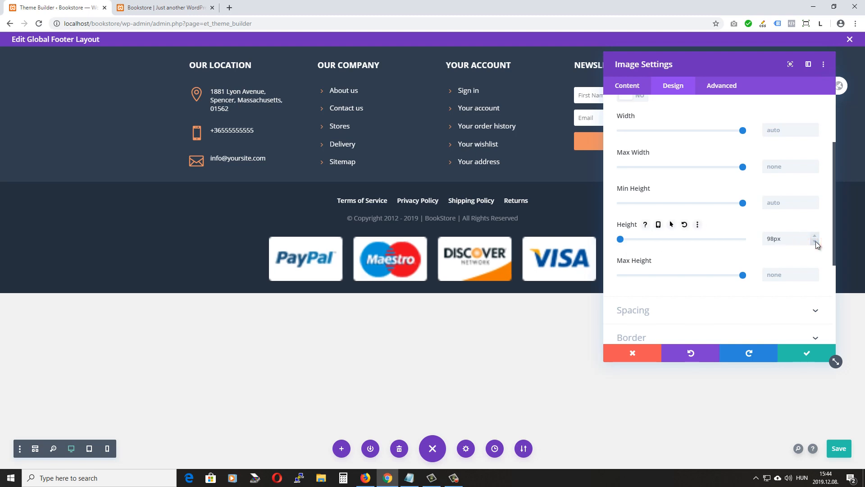
click(816, 241)
click(815, 242)
click(816, 241)
click(815, 242)
click(816, 242)
click(815, 241)
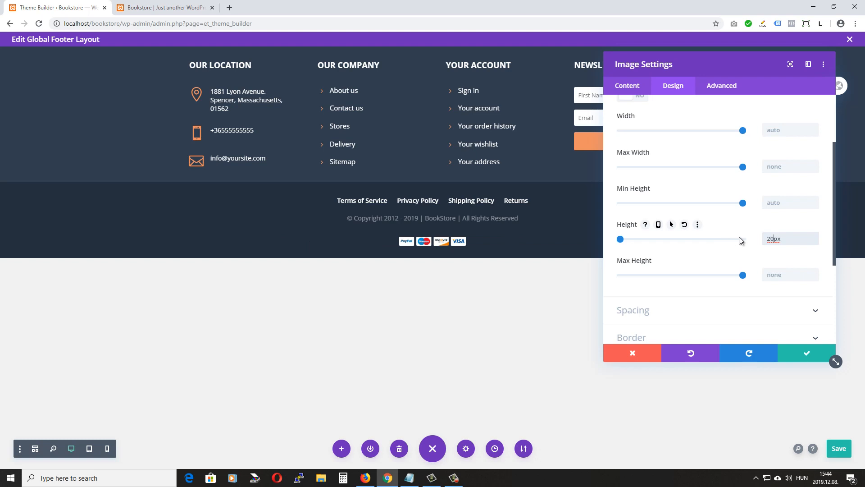
drag(771, 239, 775, 239)
text(5)
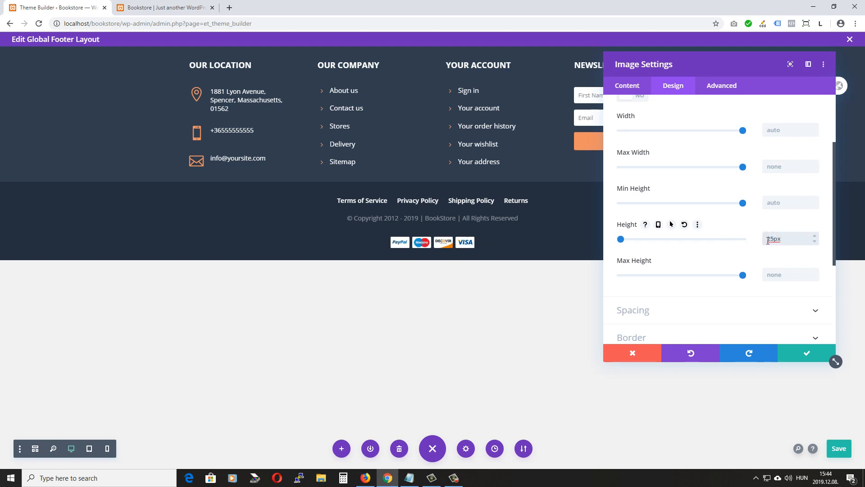
click(806, 357)
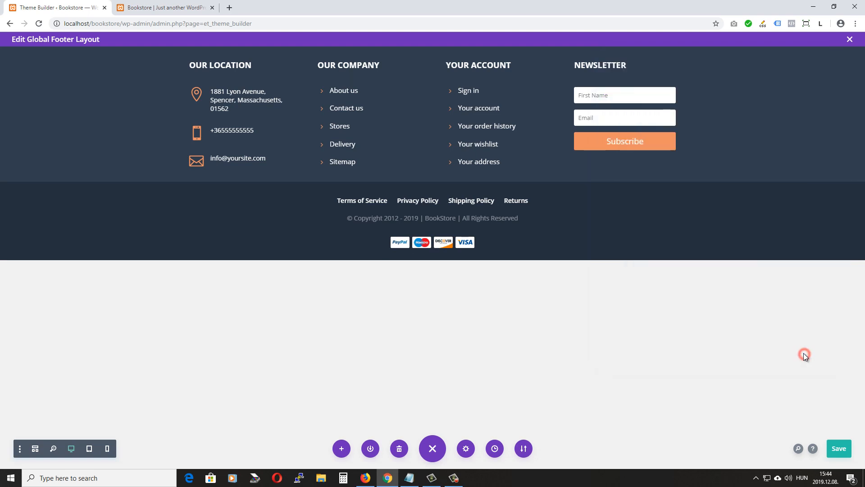
Save the footer, then reload the Bookstore home page and scroll down to view the payment icons
click(838, 451)
click(148, 6)
click(39, 24)
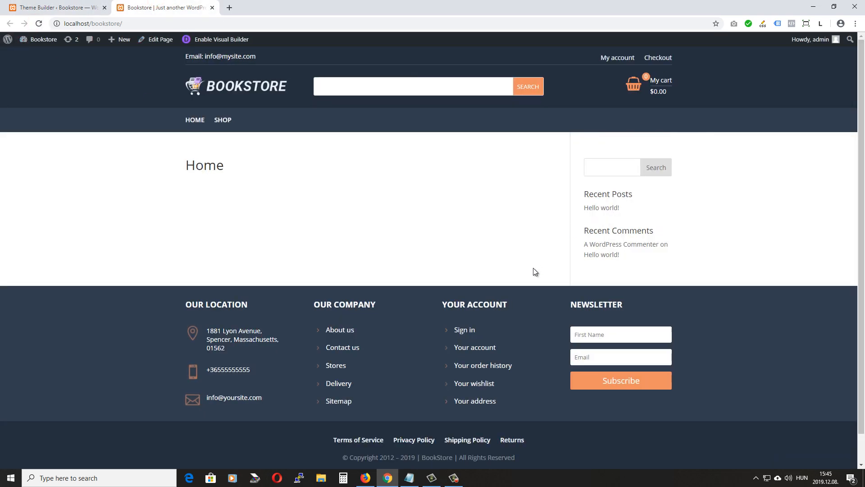
scroll(541, 260, down, 1)
scroll(527, 259, down, 1)
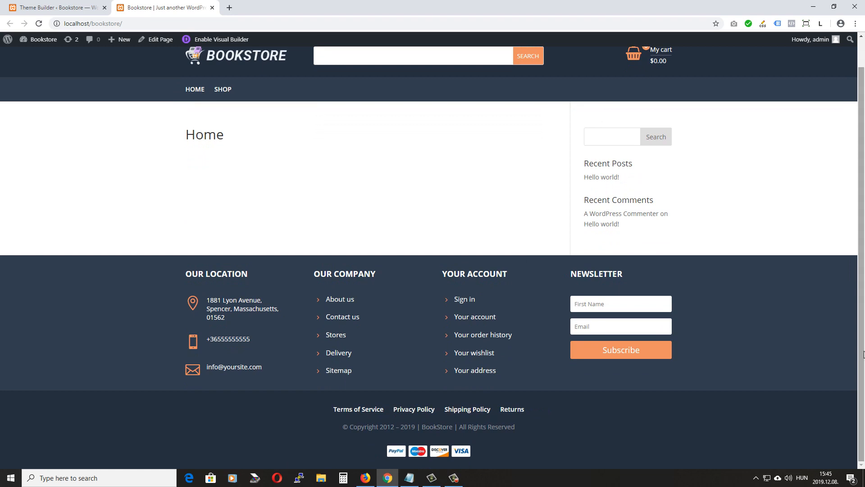